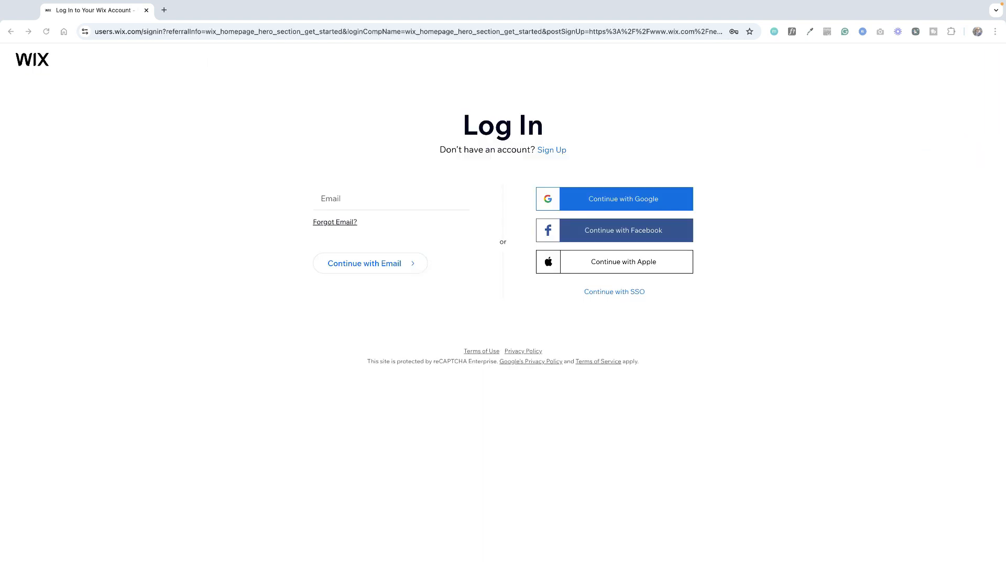
Step: Open the account sign-up from the login page, and start creating a new site from the Sites folder
left_click(552, 151)
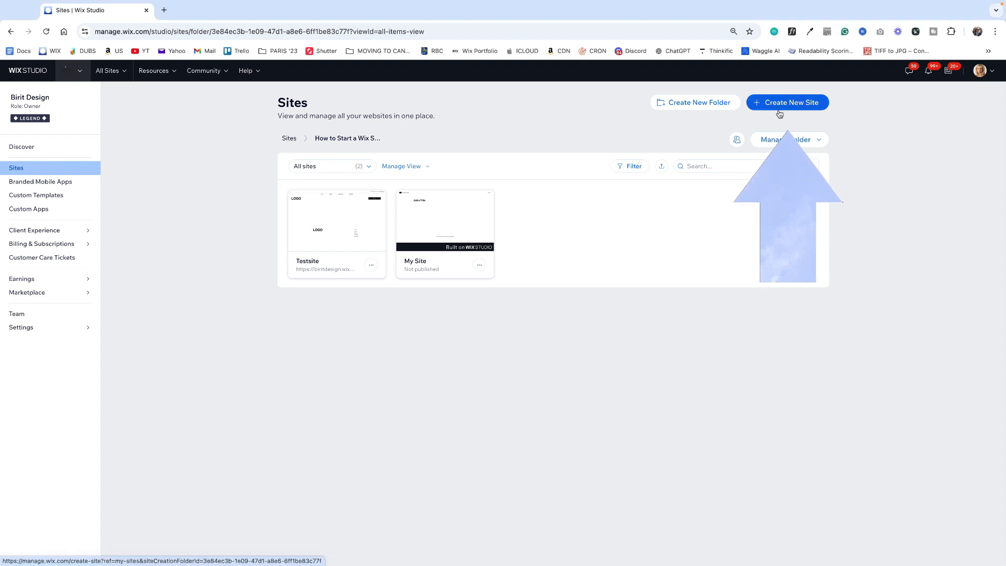
left_click(779, 112)
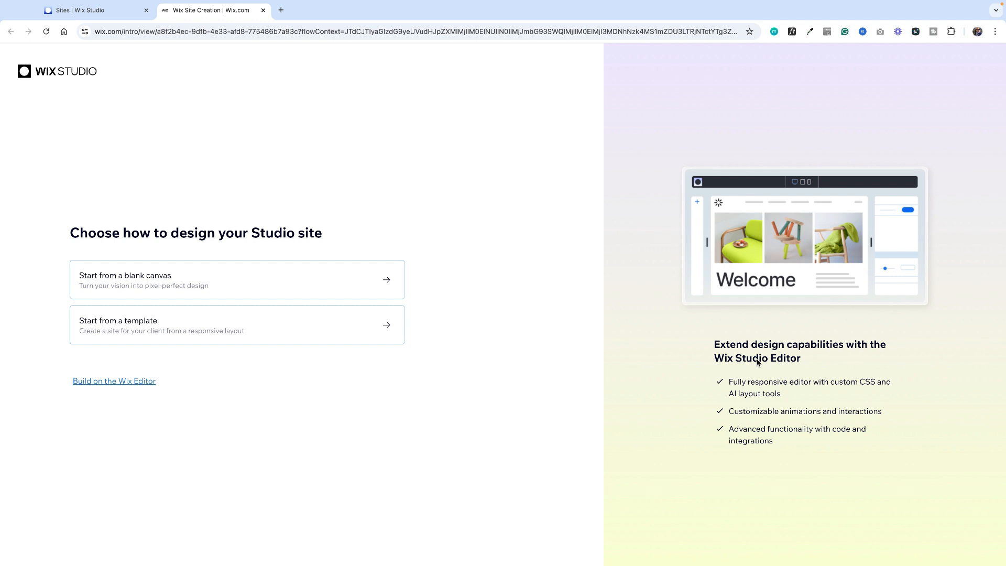
mouse_move(144, 383)
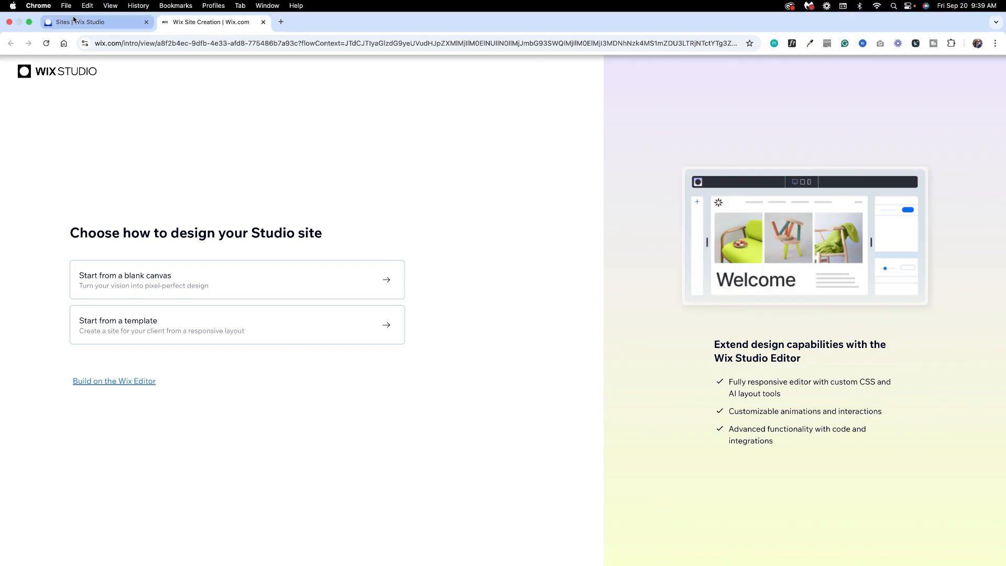
Step: Review the Sites folder in Wix Studio and return to the site creation page
left_click(79, 22)
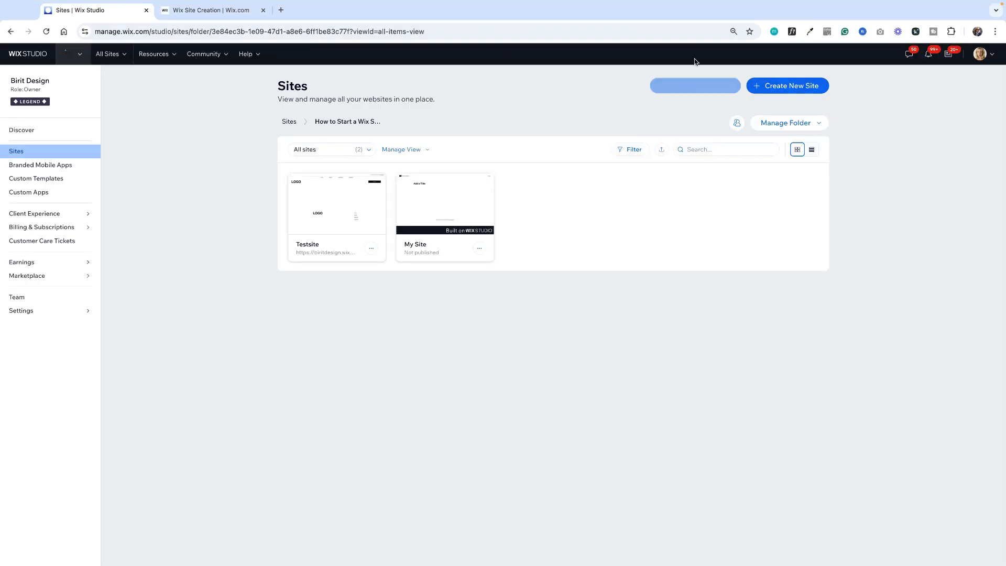
mouse_move(424, 255)
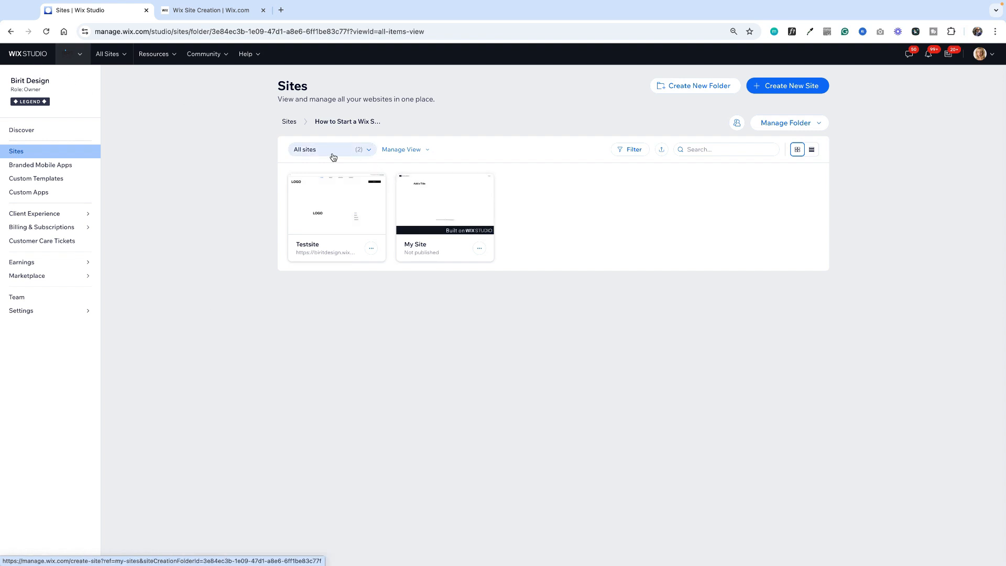
left_click(205, 10)
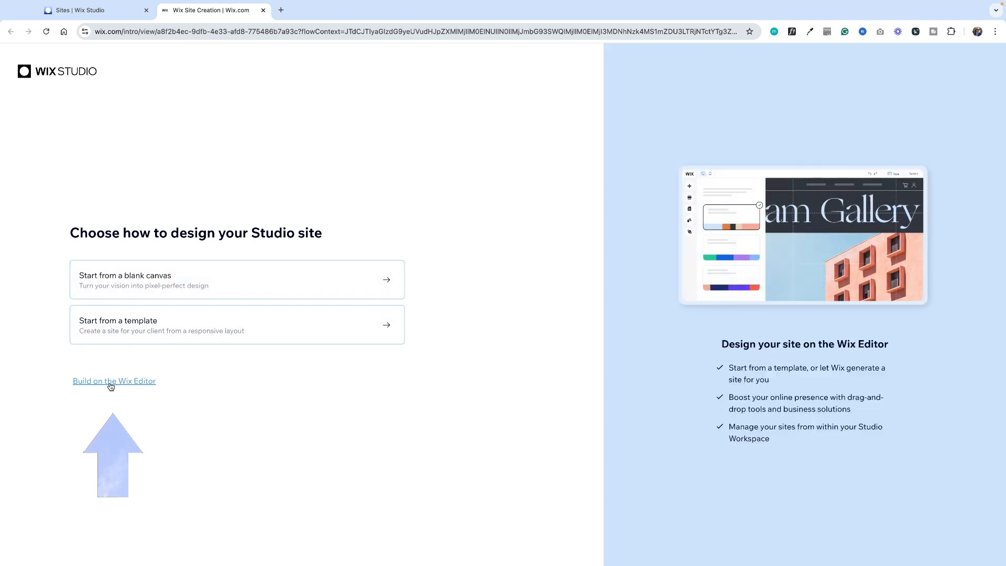
Step: Choose to build on the Wix Editor, setting up without the AI chat and skipping the website type question
left_click(116, 383)
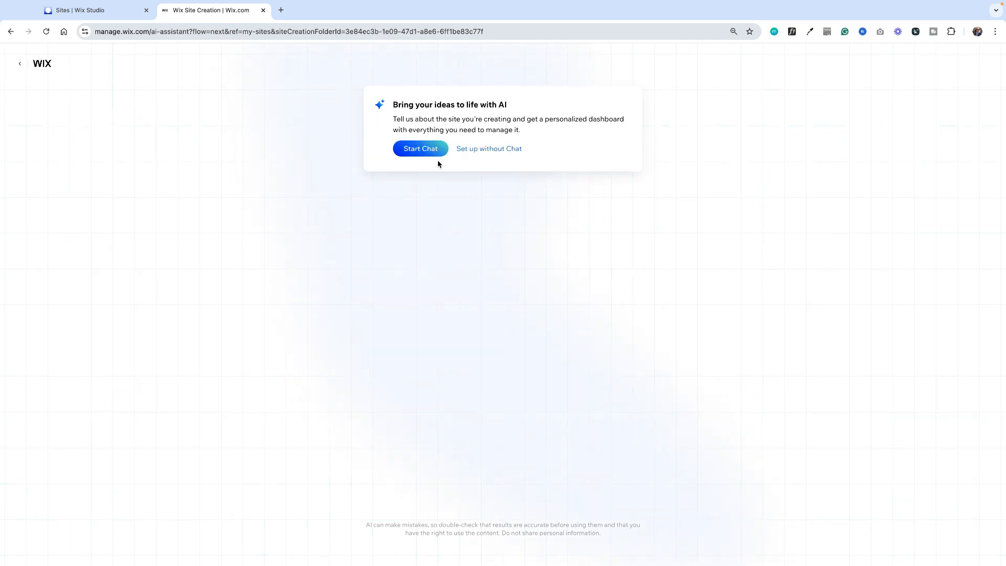
left_click(497, 150)
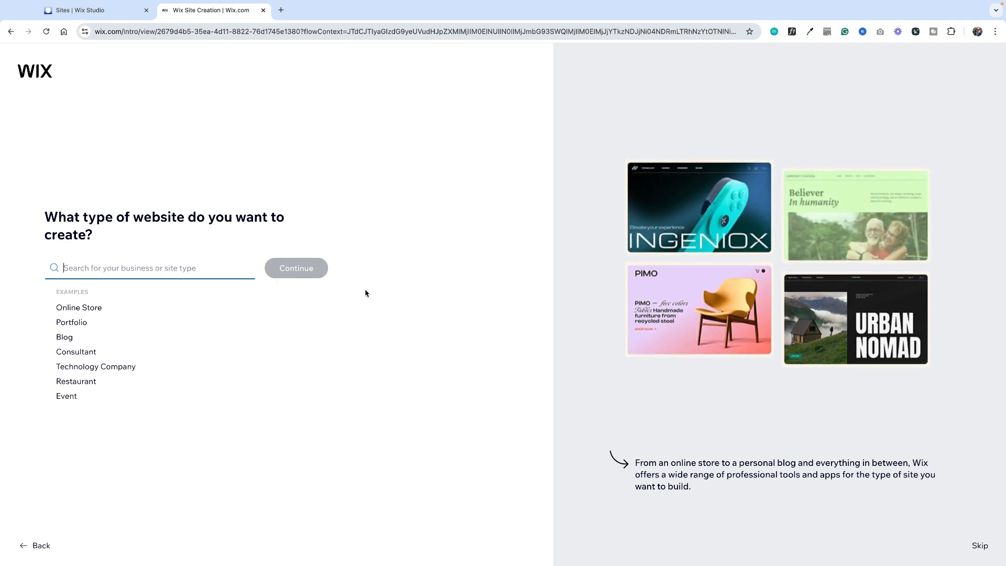
left_click(978, 545)
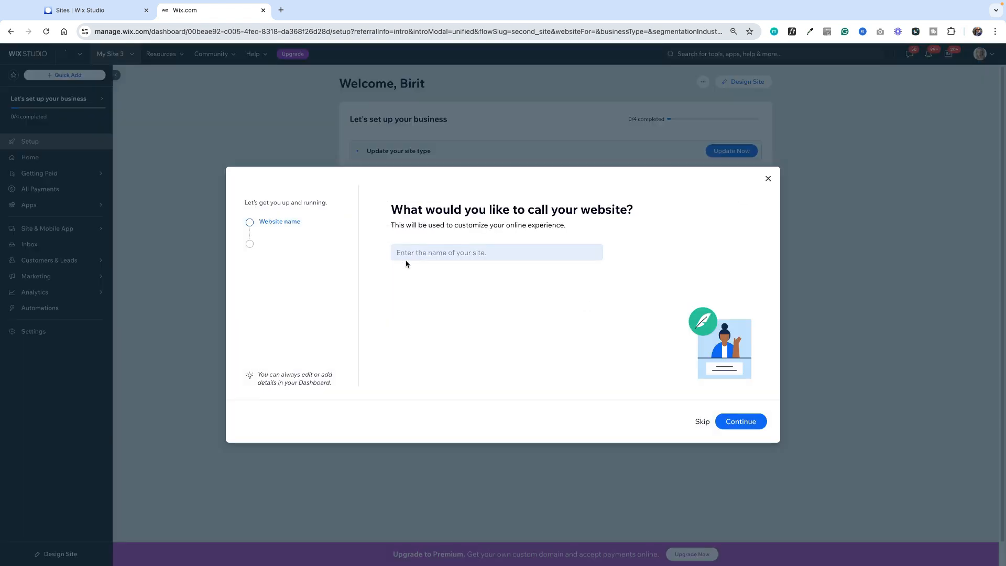
Step: Enter the owner's first name as the website name and continue past the site goals and Wix apps without selecting any
left_click(405, 253)
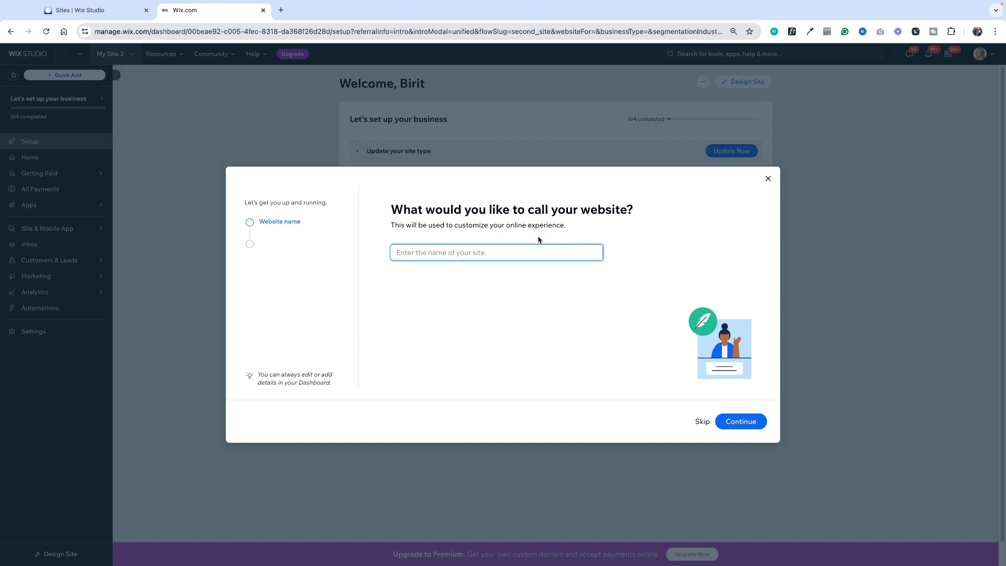
type("Birit")
left_click(741, 421)
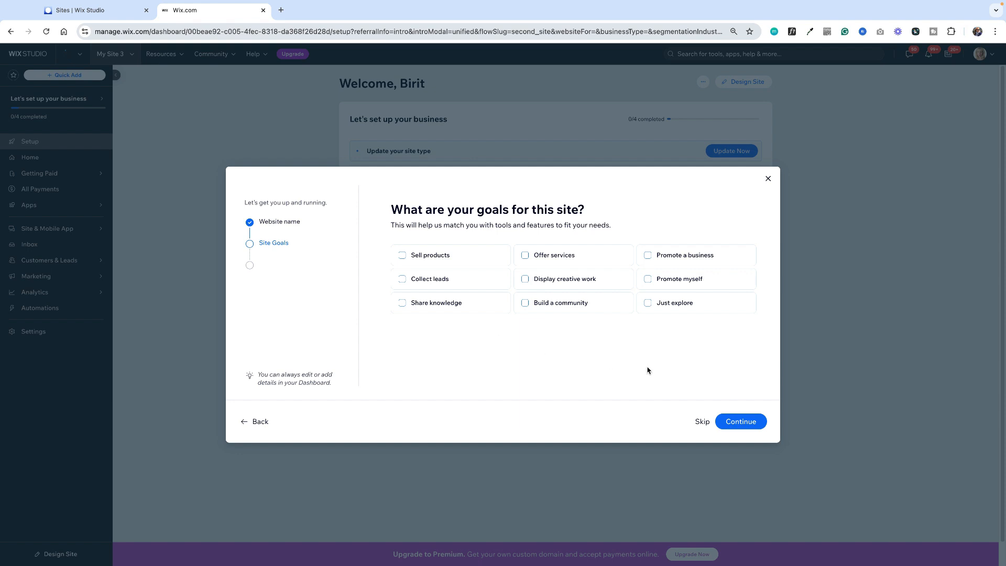
left_click(741, 422)
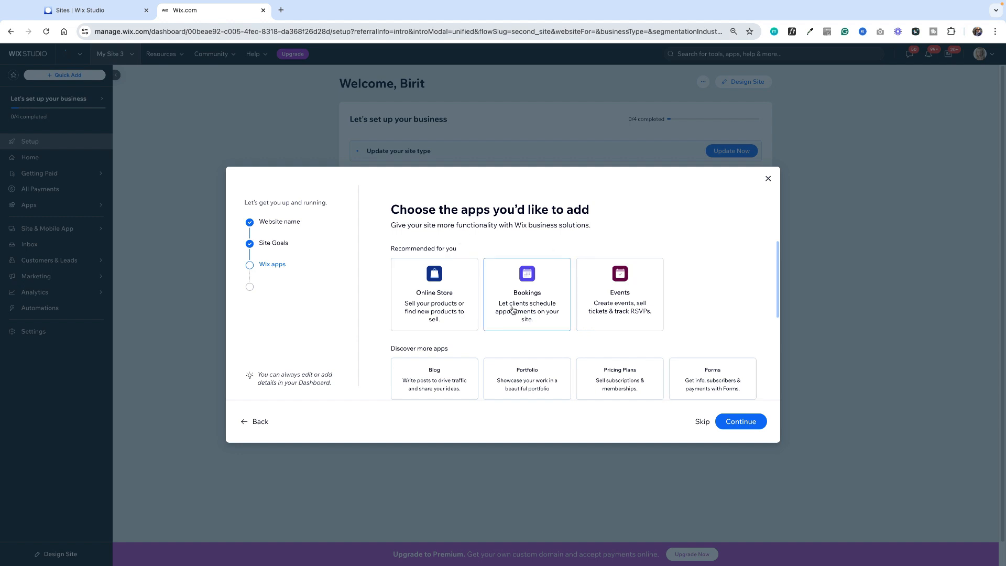
left_click(747, 428)
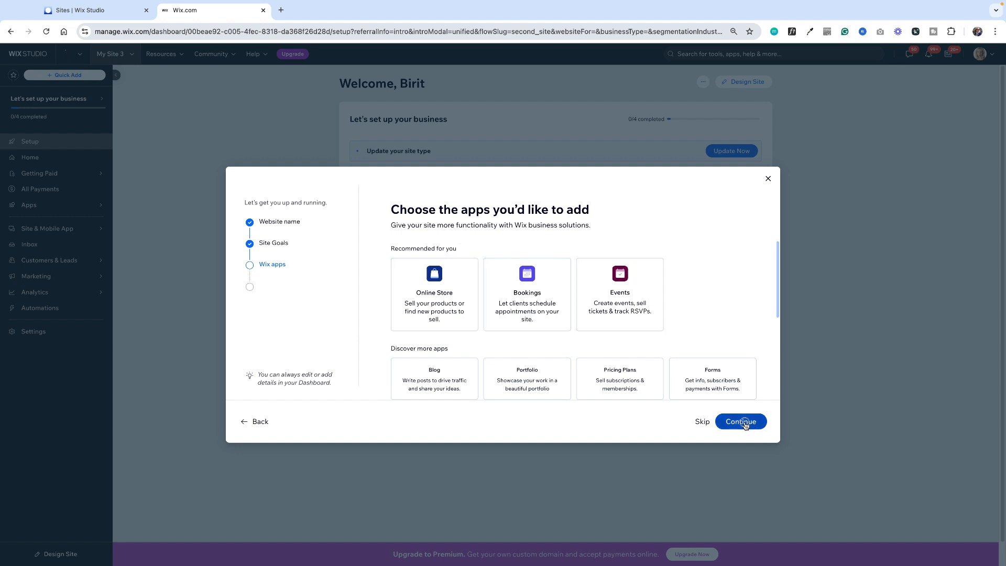
left_click(535, 327)
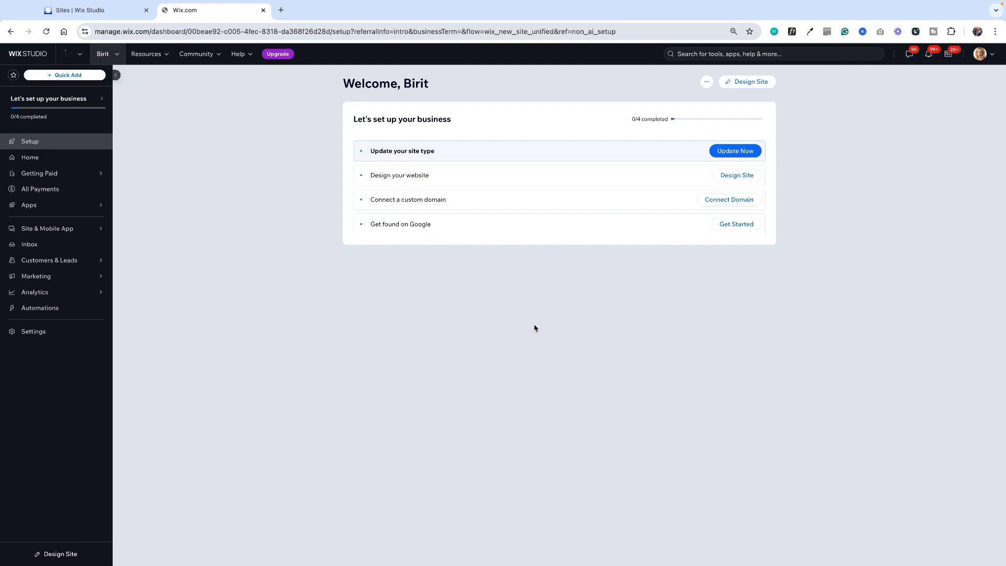
Step: Start designing the new site and choose to customize a template instead of generating a design with AI
left_click(738, 84)
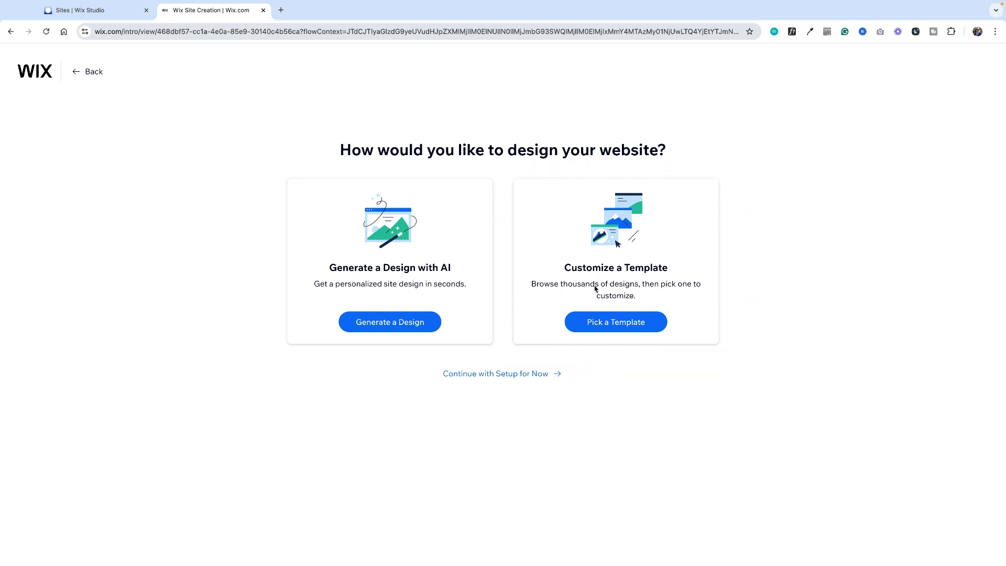
left_click(623, 324)
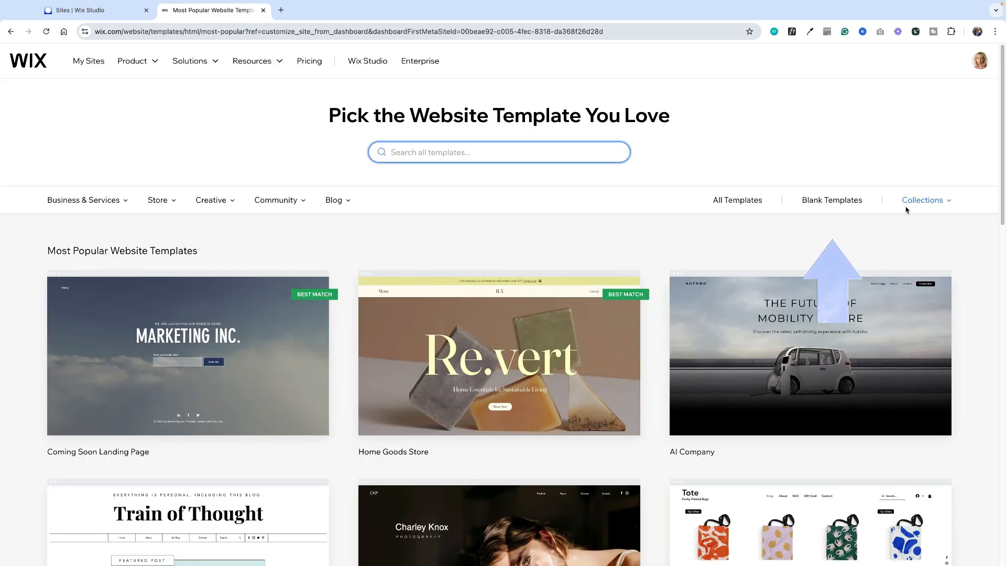
Step: Browse the Most Popular Website Templates gallery to compare the available designs
mouse_move(454, 292)
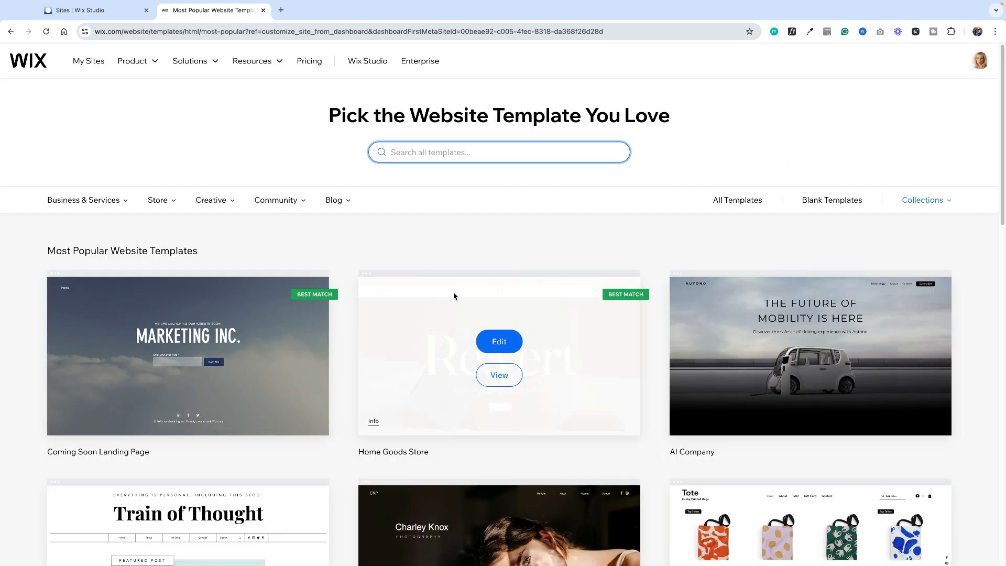
scroll(375, 293, "down", 2)
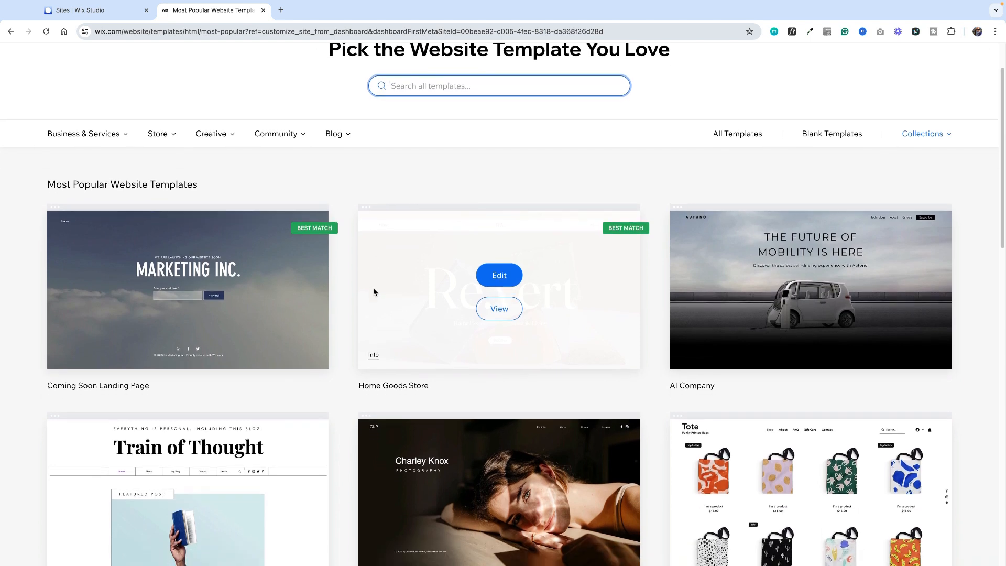
scroll(375, 292, "down", 4)
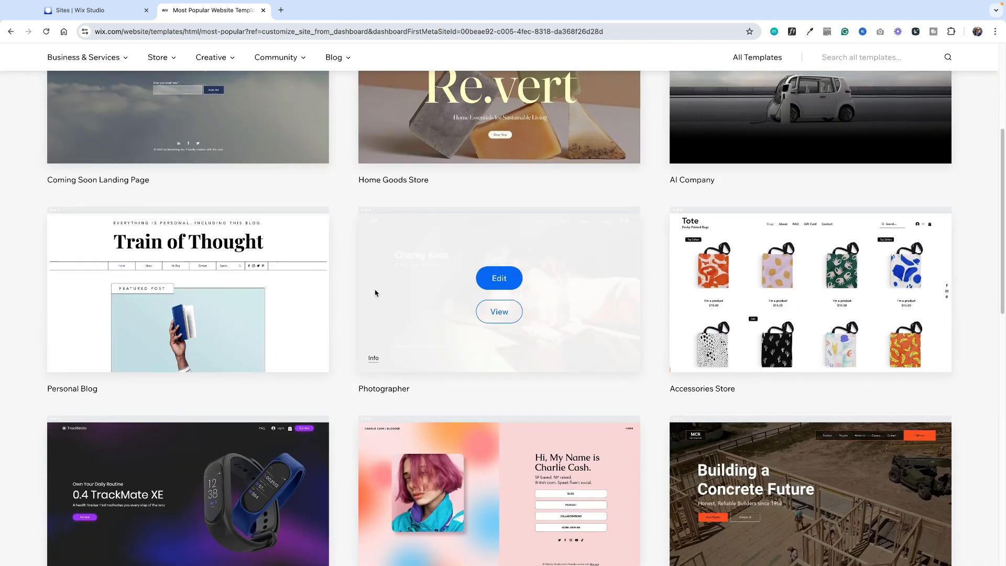
scroll(375, 292, "down", 3)
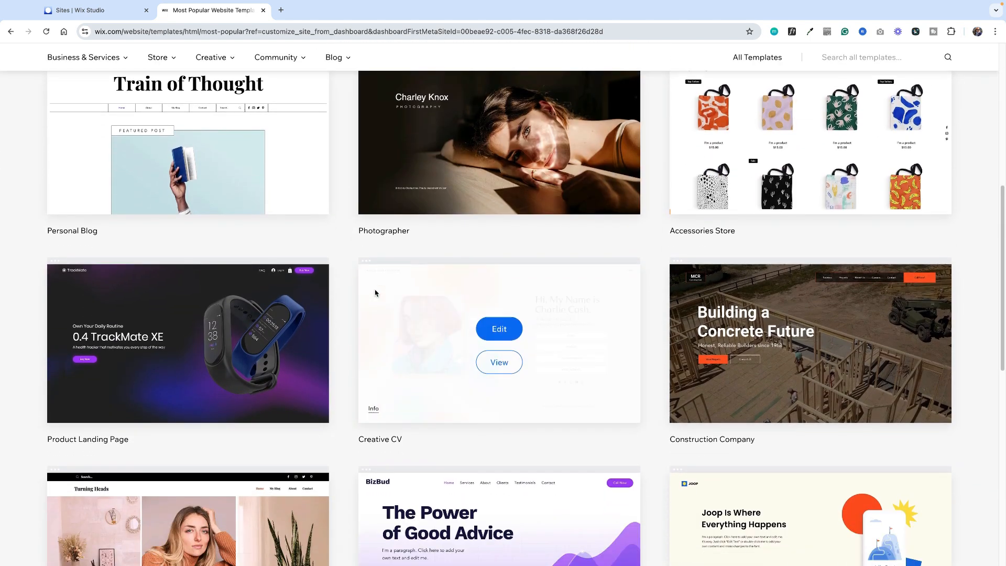
scroll(375, 292, "down", 3)
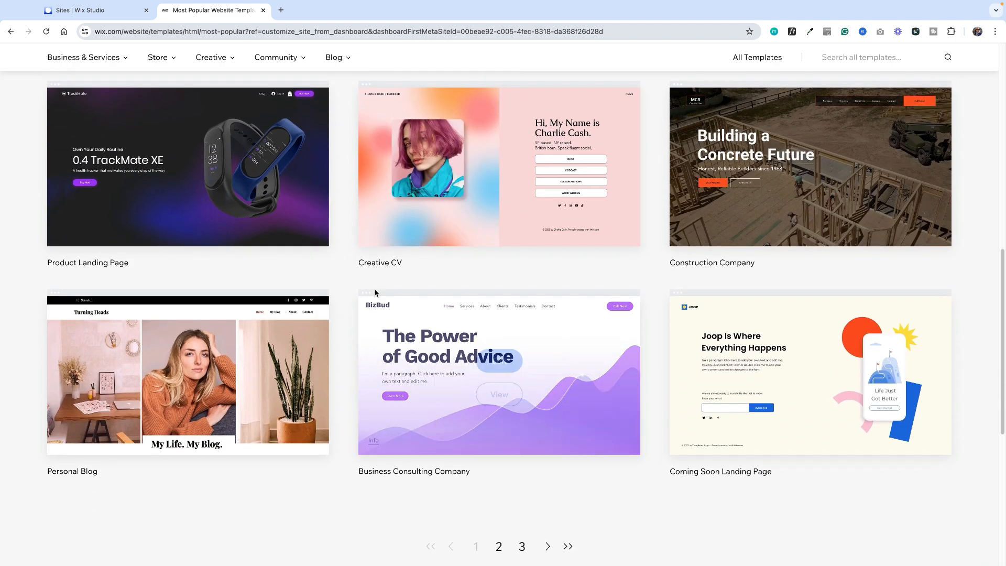
scroll(447, 317, "up", 10)
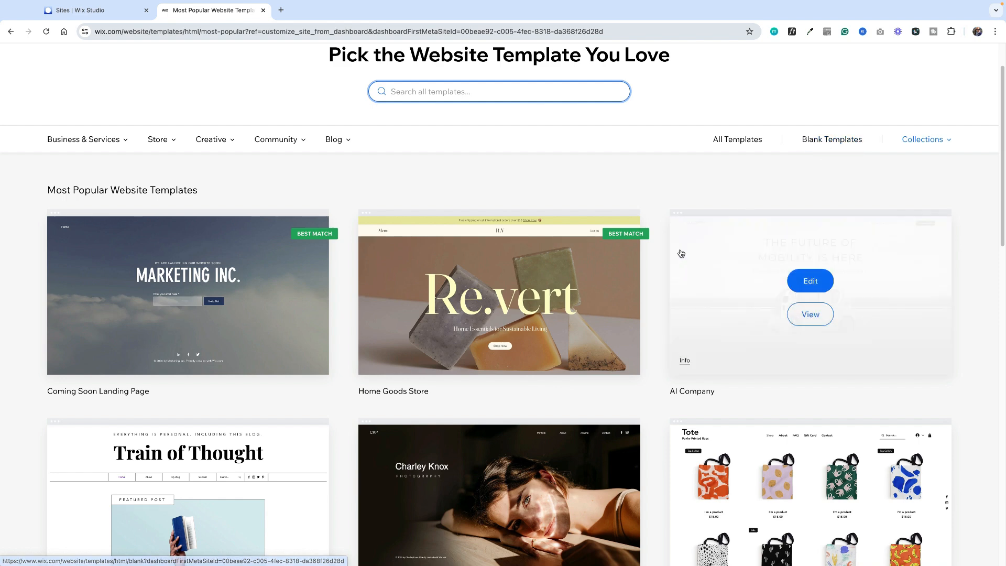
mouse_move(275, 284)
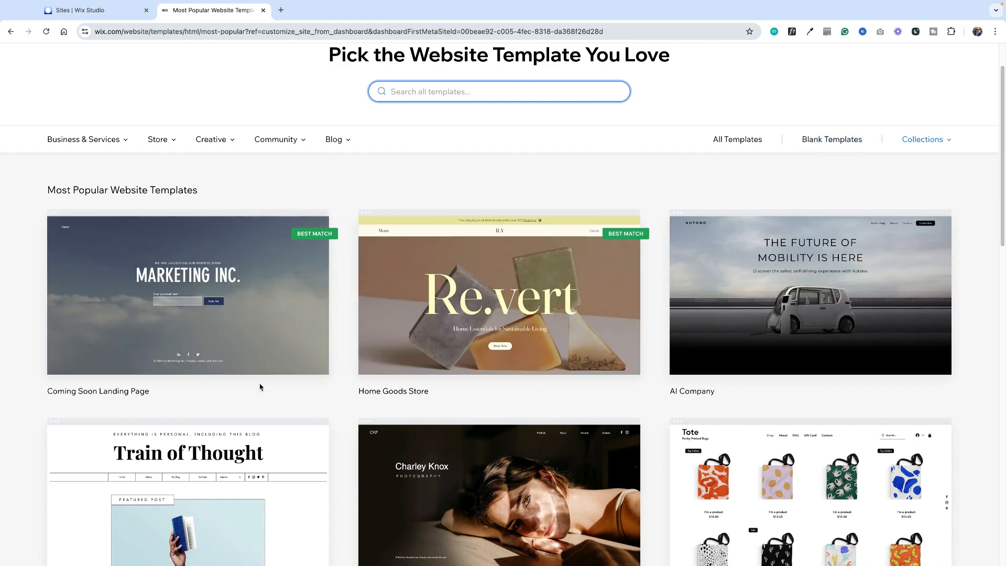
mouse_move(421, 447)
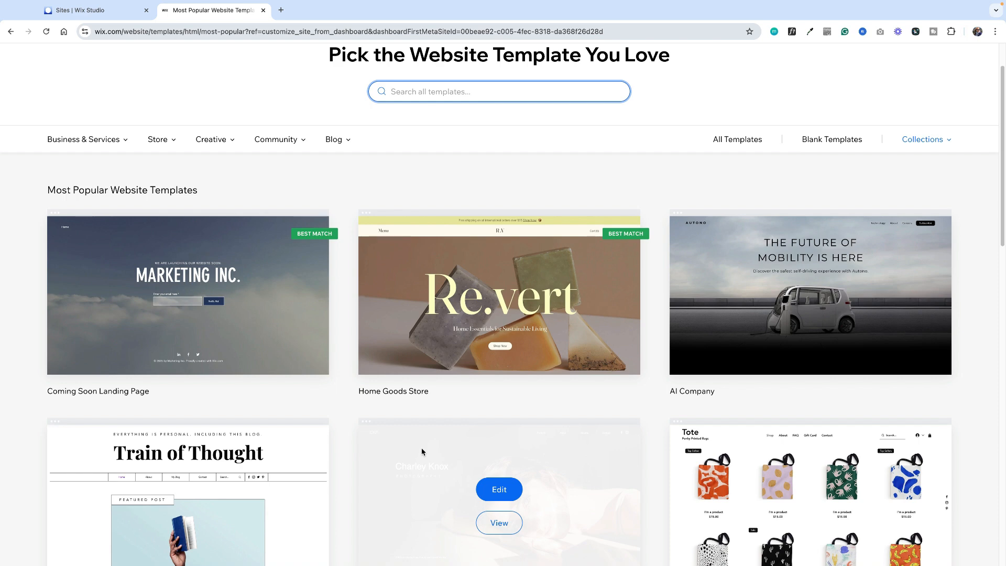
scroll(426, 447, "down", 2)
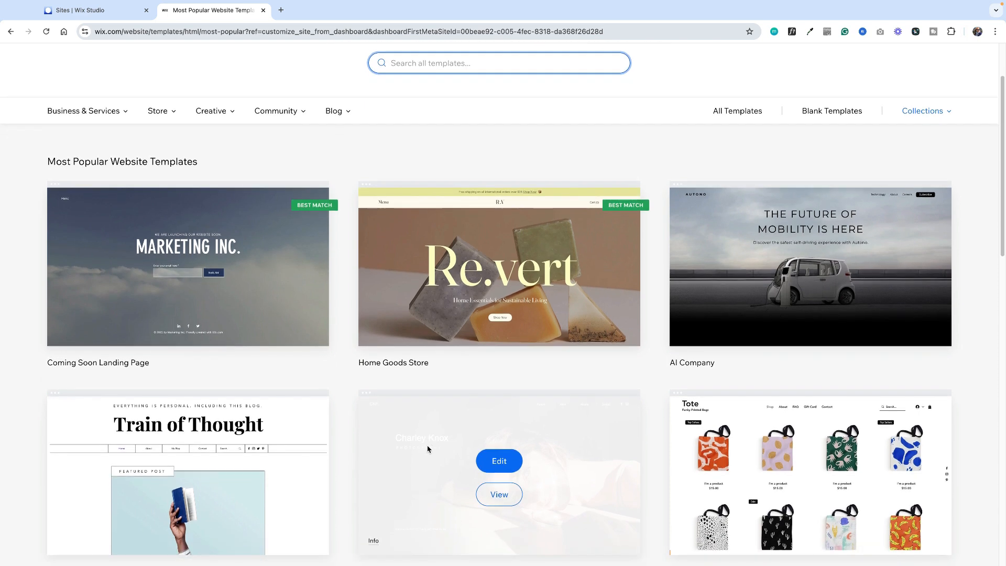
scroll(427, 445, "down", 3)
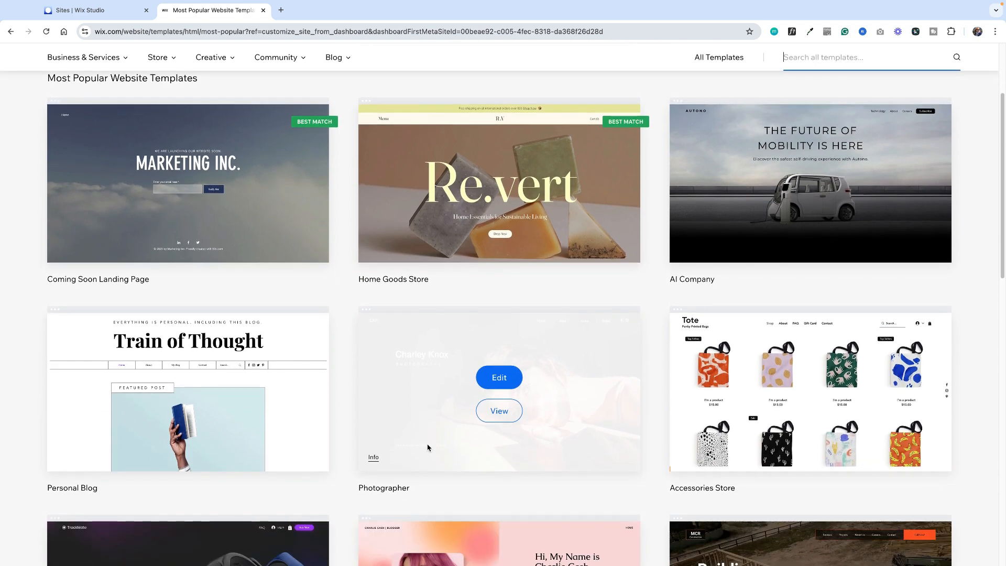
scroll(428, 448, "down", 2)
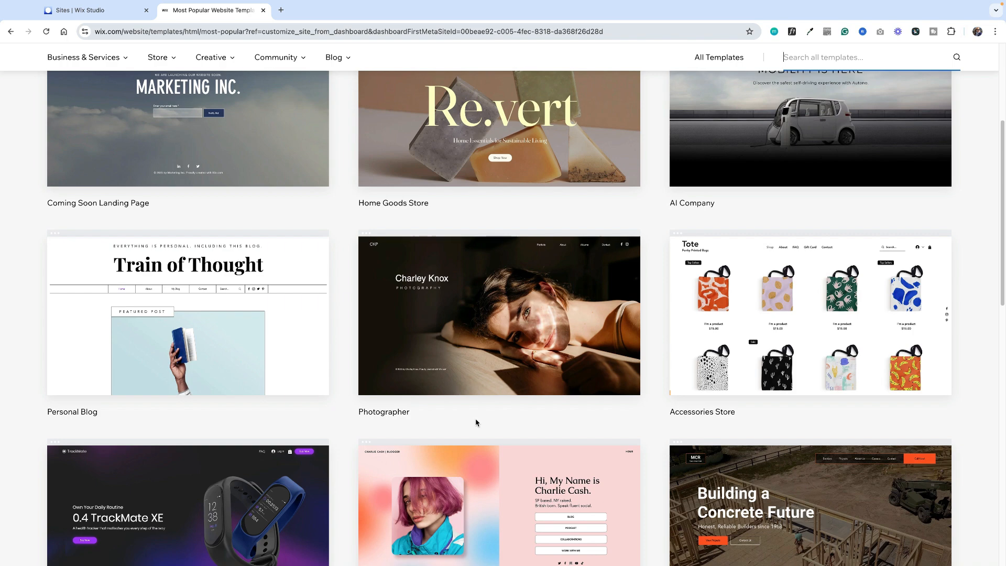
scroll(472, 414, "down", 2)
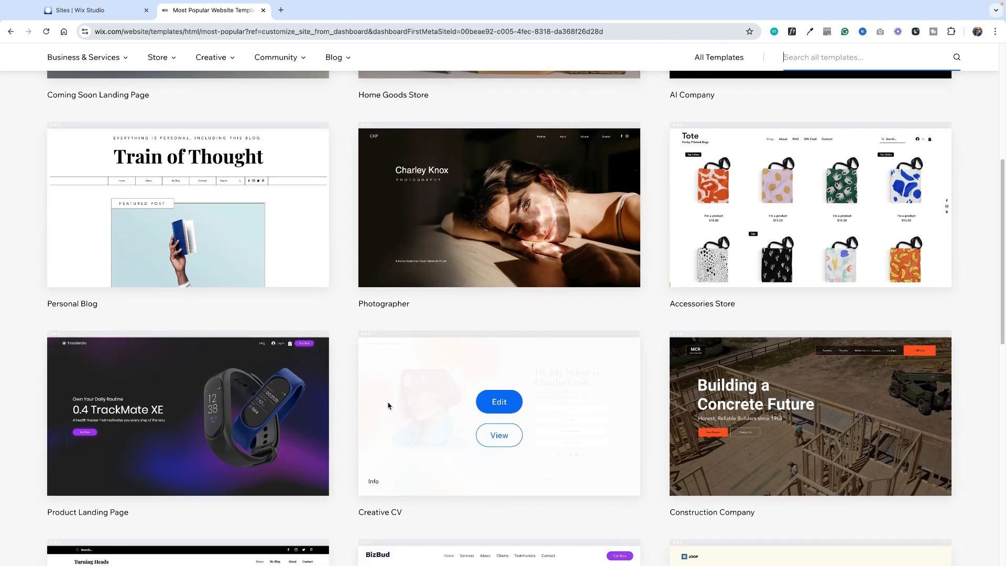
scroll(388, 405, "down", 1)
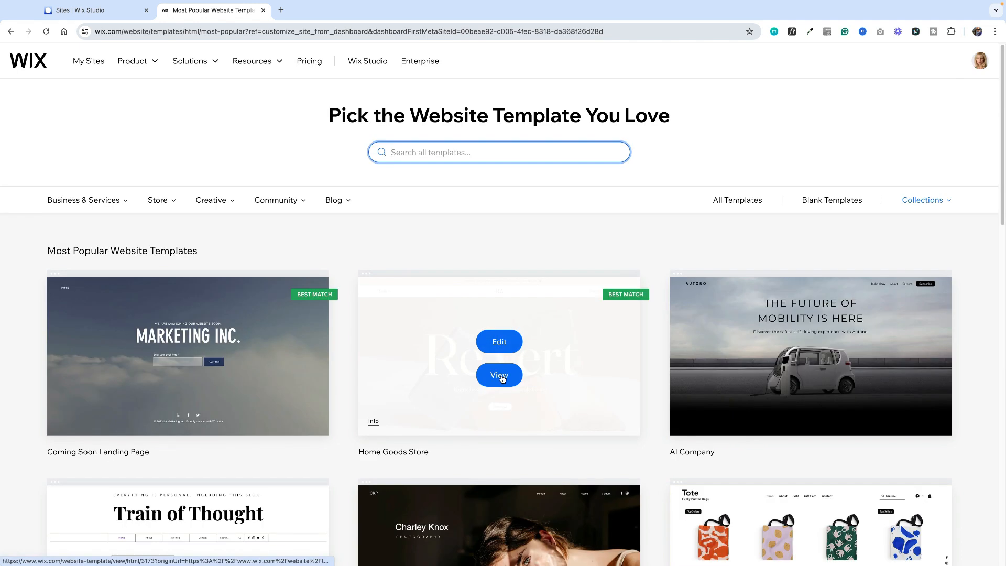
Step: Preview the Home Goods Store template's homepage and return to the template gallery
left_click(502, 376)
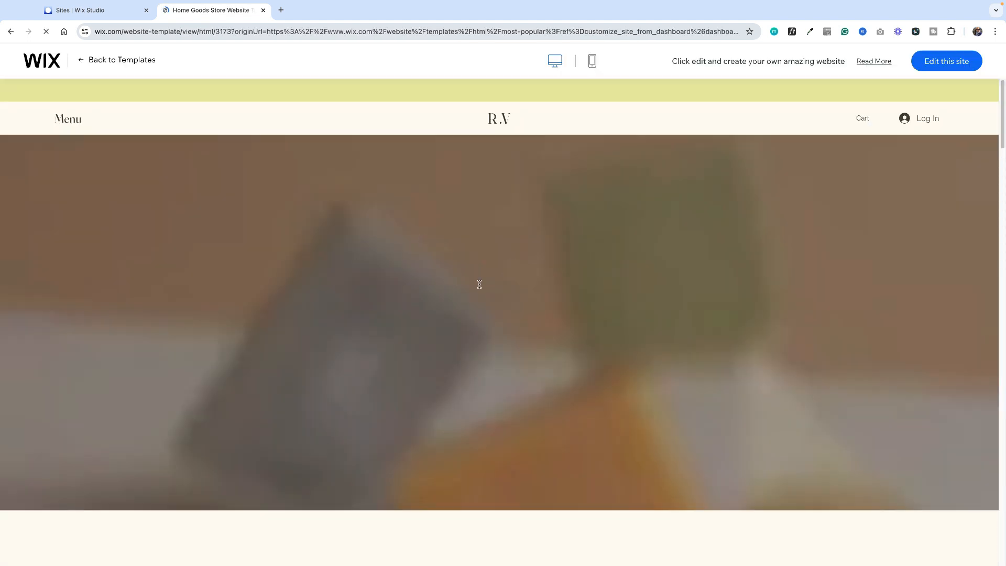
scroll(476, 323, "down", 8)
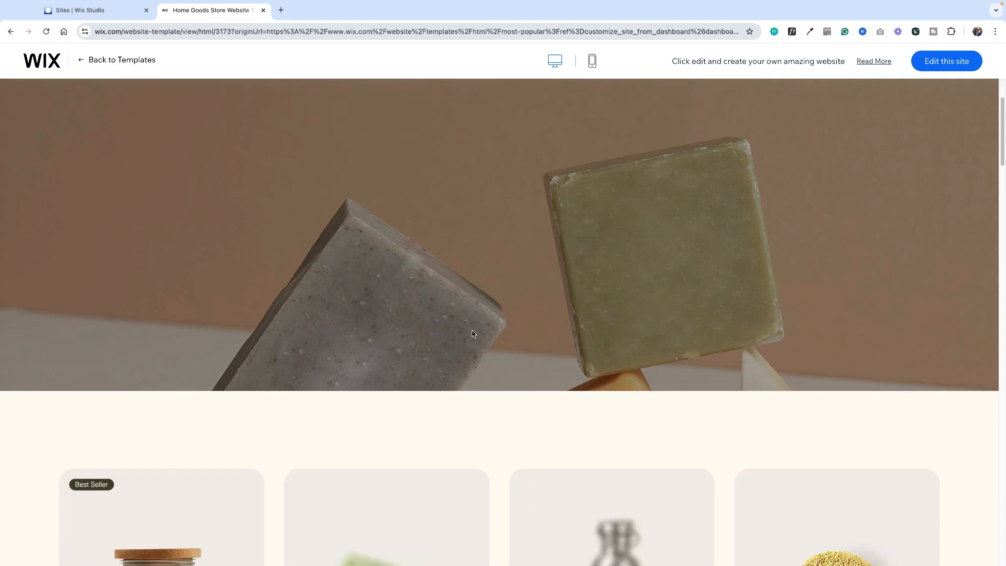
scroll(472, 333, "down", 10)
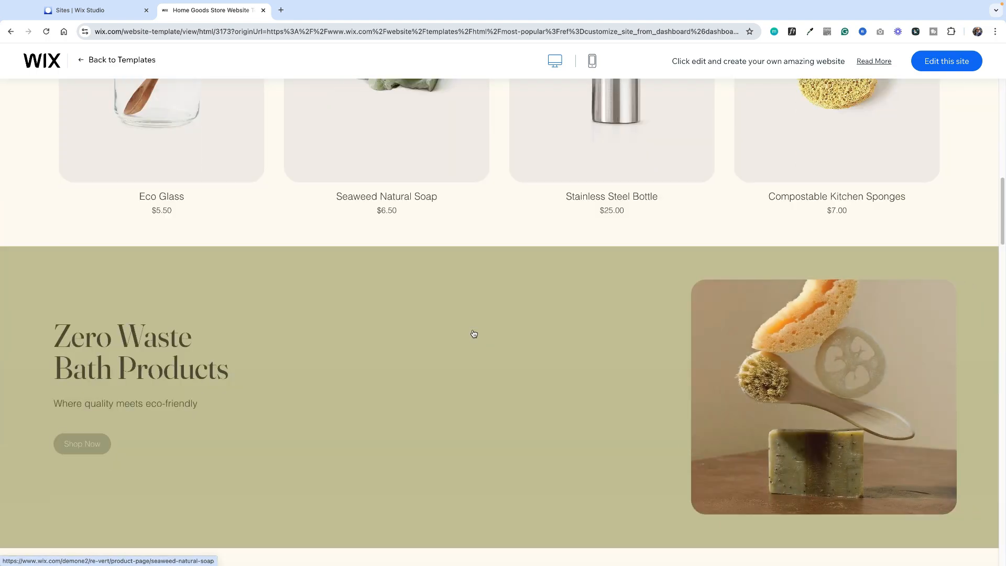
scroll(474, 332, "down", 3)
scroll(474, 333, "up", 20)
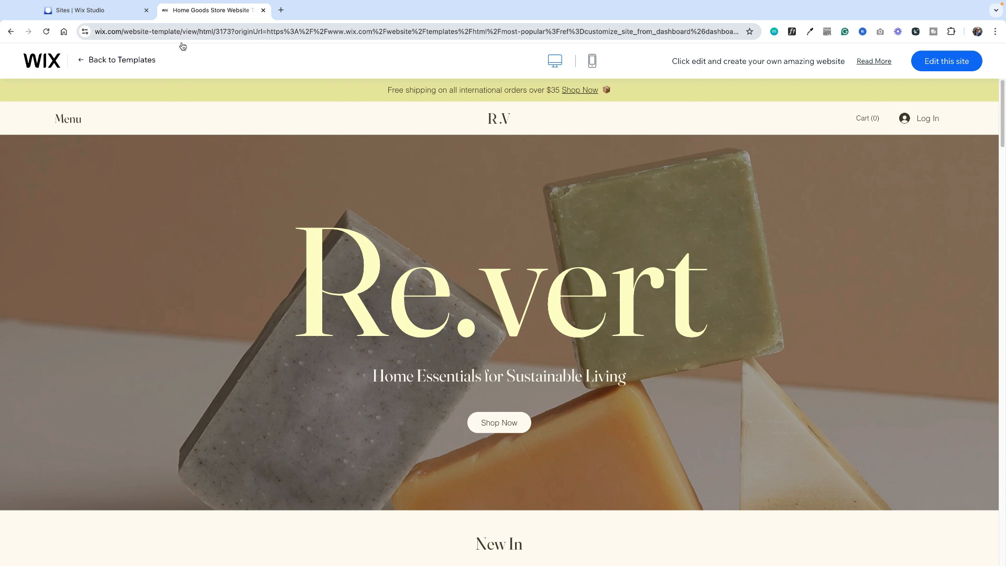
left_click(114, 62)
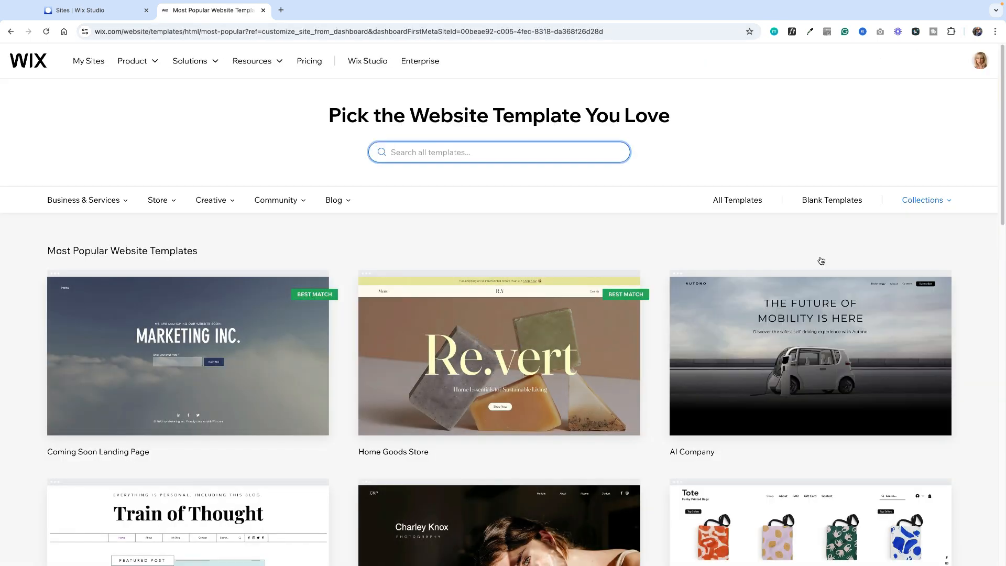
Step: Browse the blank website templates and open the Start from Scratch template for editing
left_click(832, 202)
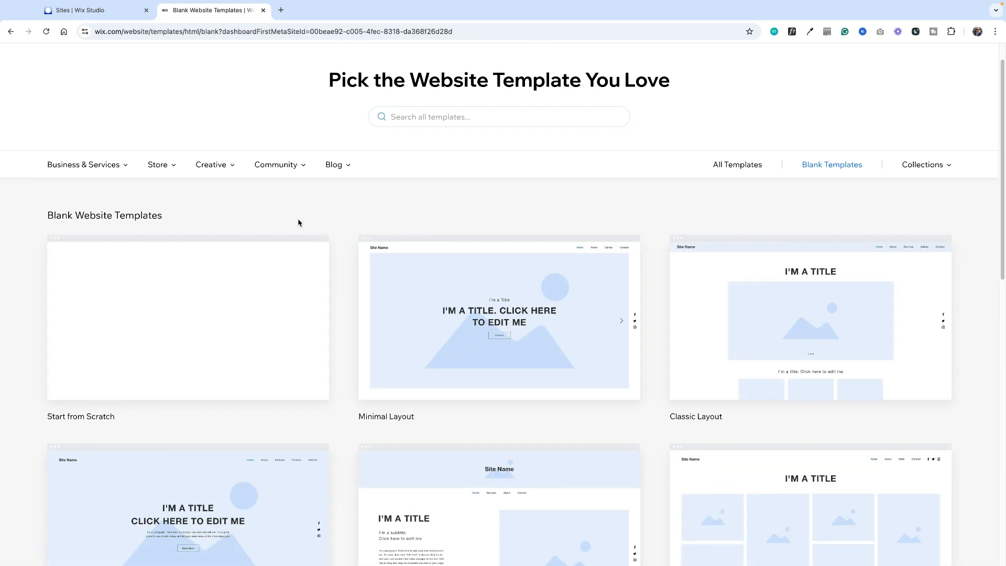
scroll(617, 408, "down", 3)
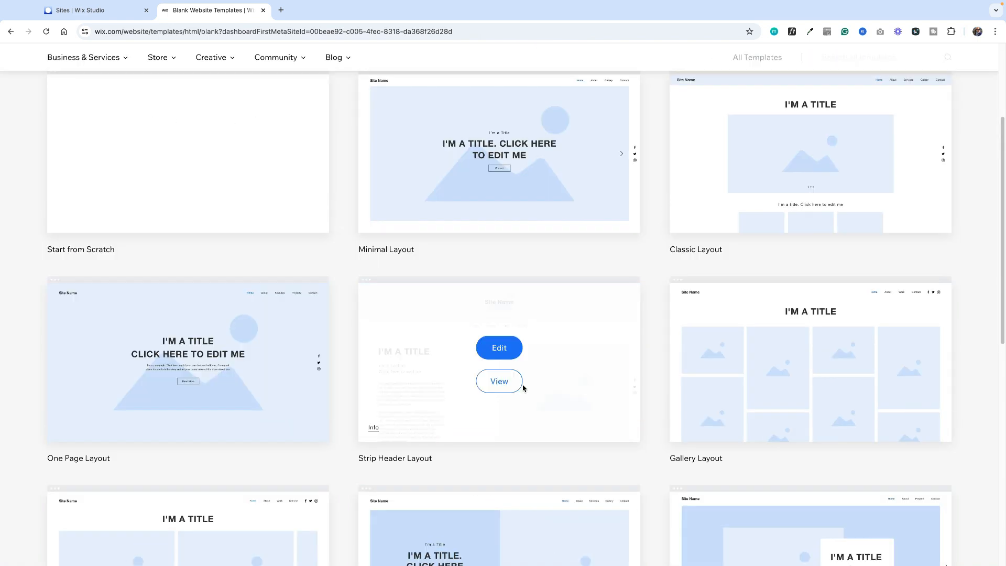
scroll(665, 505, "down", 6)
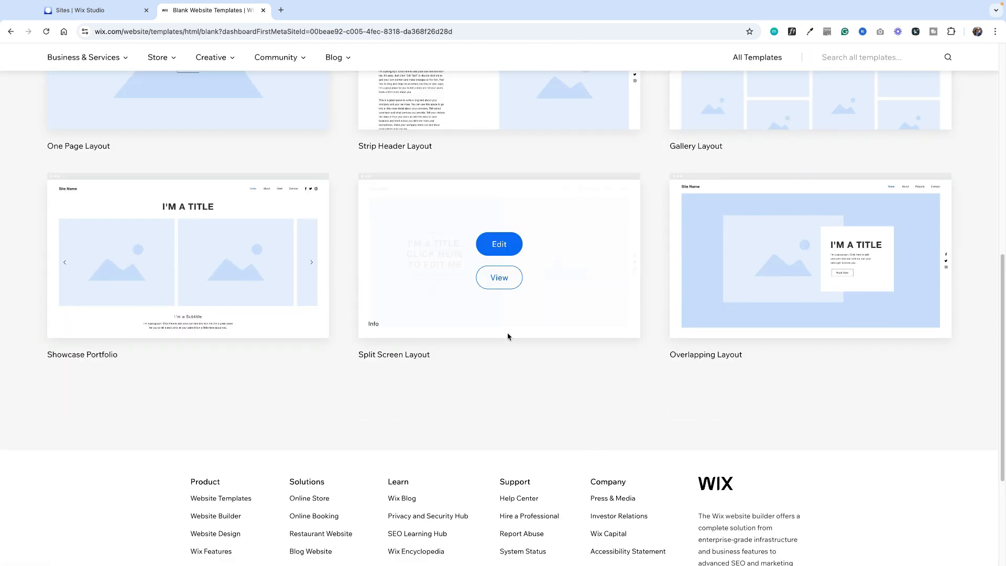
scroll(507, 337, "up", 5)
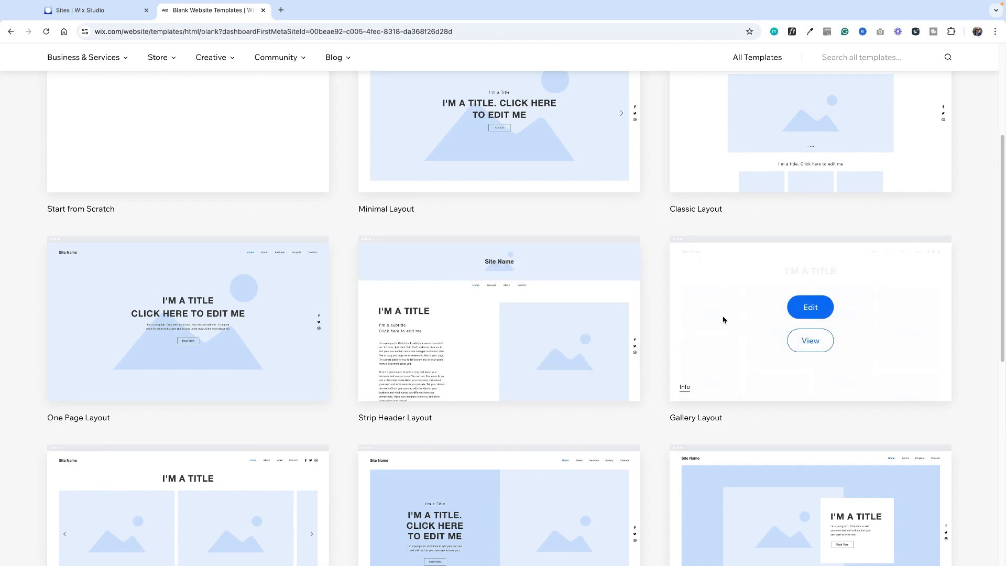
scroll(723, 319, "up", 5)
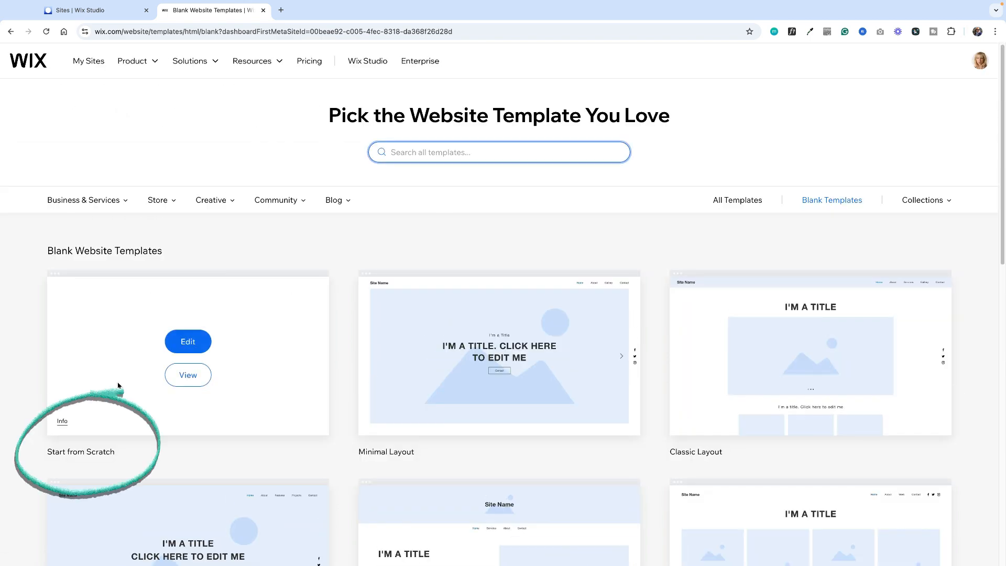
left_click(188, 342)
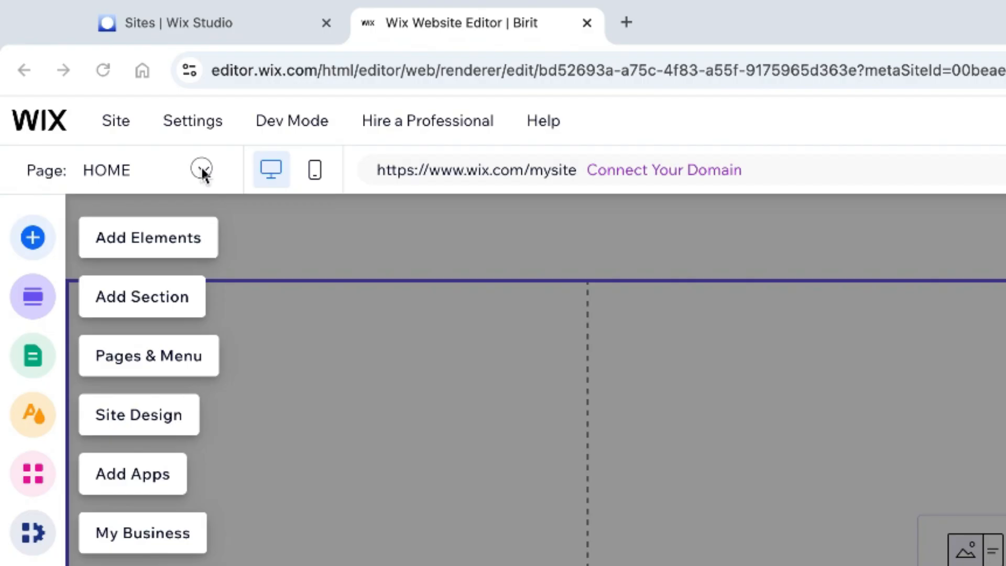
Step: View the list of site pages available for editing and close it
left_click(202, 172)
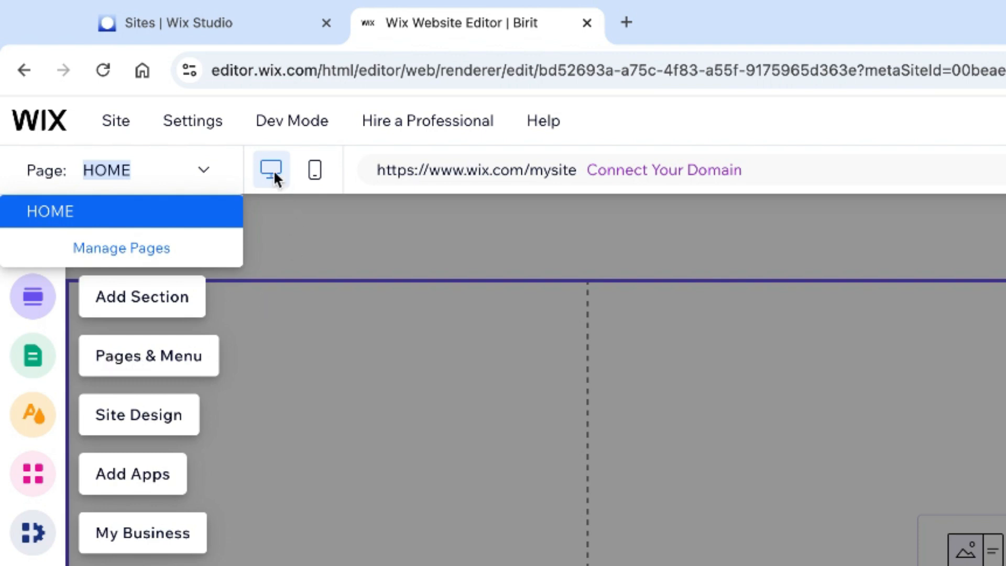
left_click(275, 242)
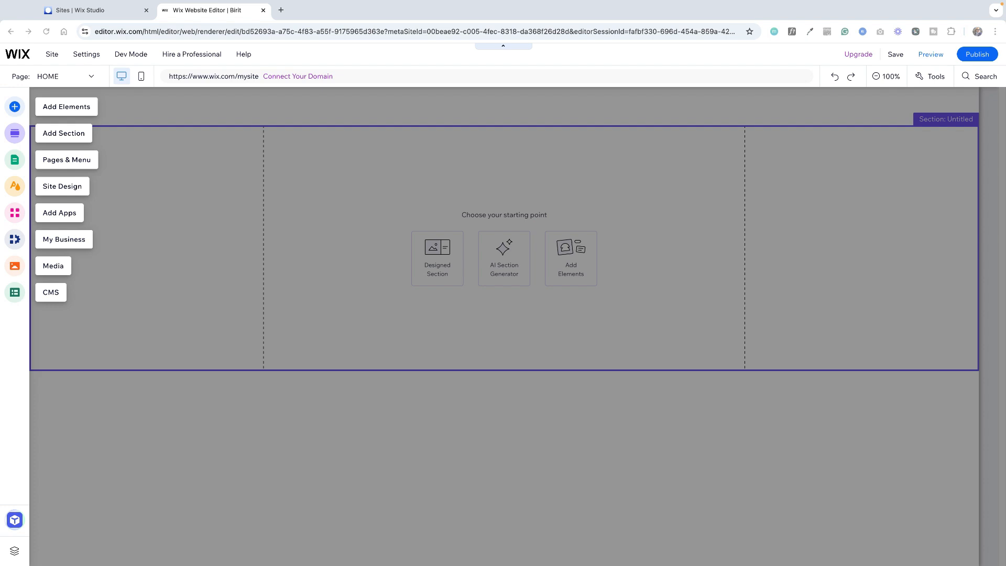
Step: Browse the addable elements in the Text, CMS, Button, Strip, Decorative, Box, Gallery and Menu & Anchor categories
left_click(15, 108)
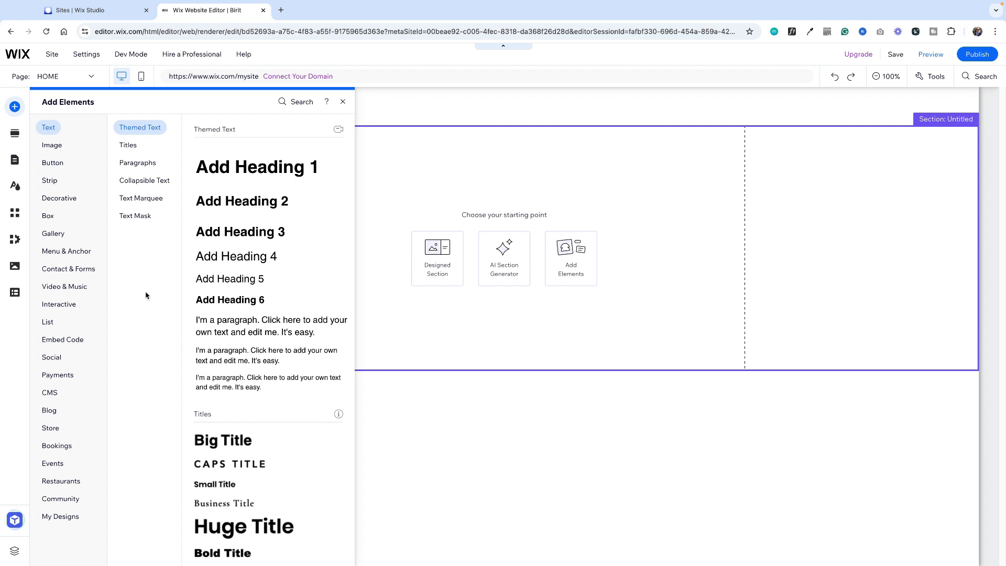
left_click(50, 393)
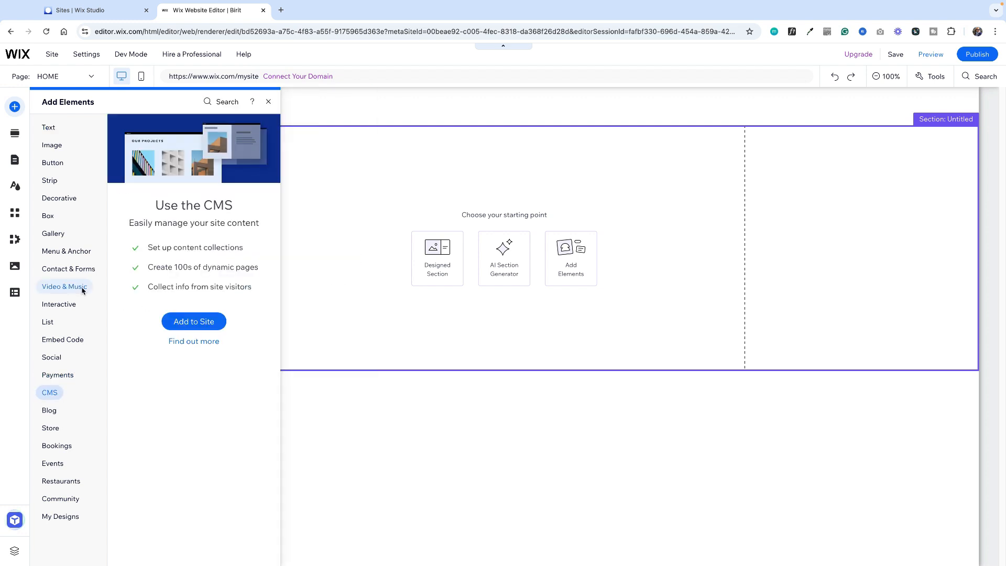
left_click(63, 166)
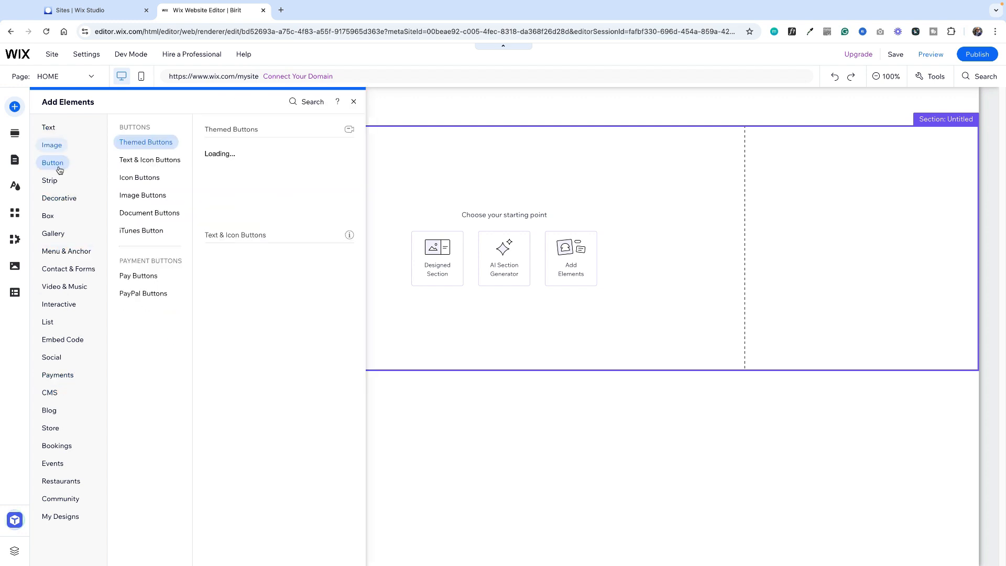
left_click(58, 184)
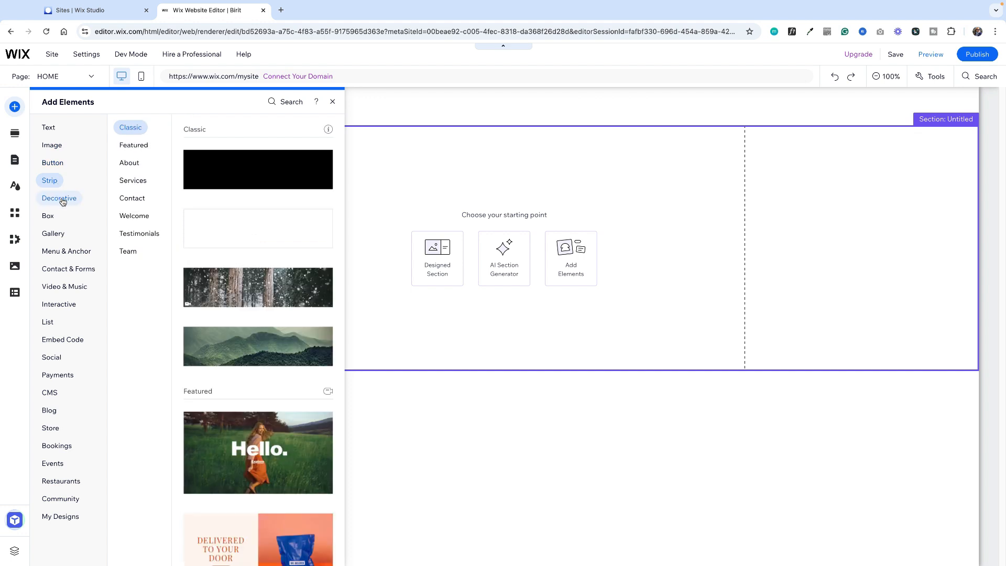
left_click(62, 201)
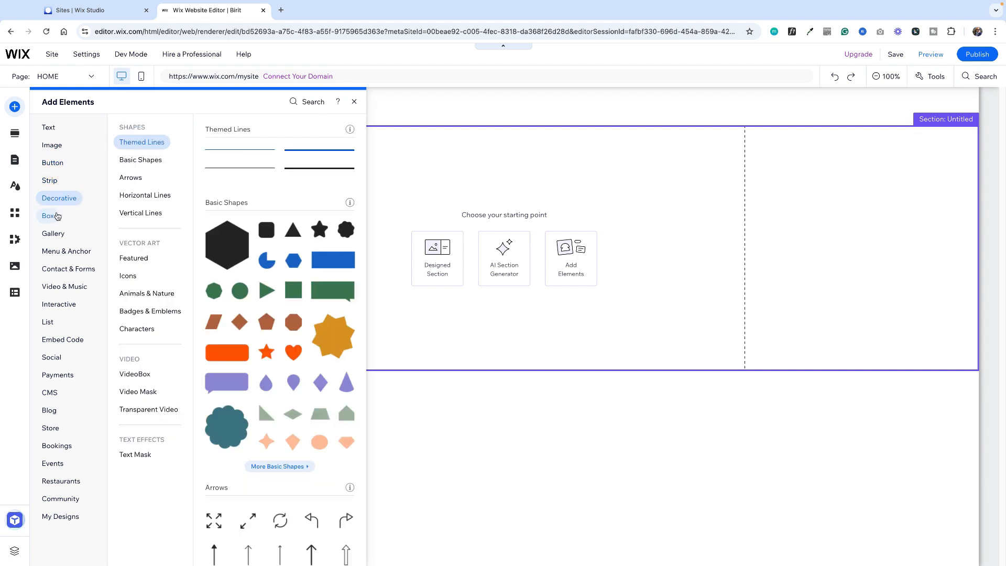
left_click(56, 219)
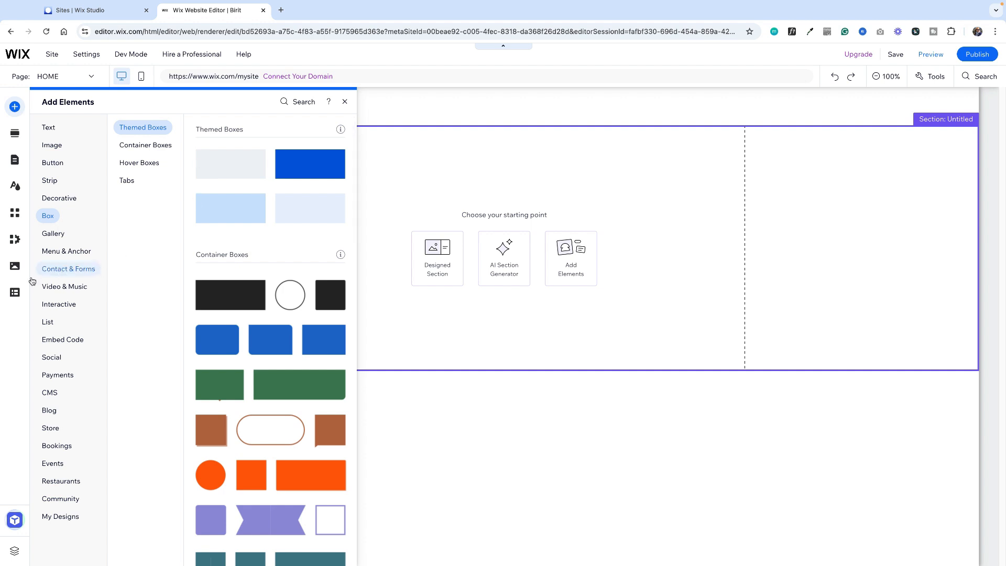
left_click(52, 234)
left_click(59, 252)
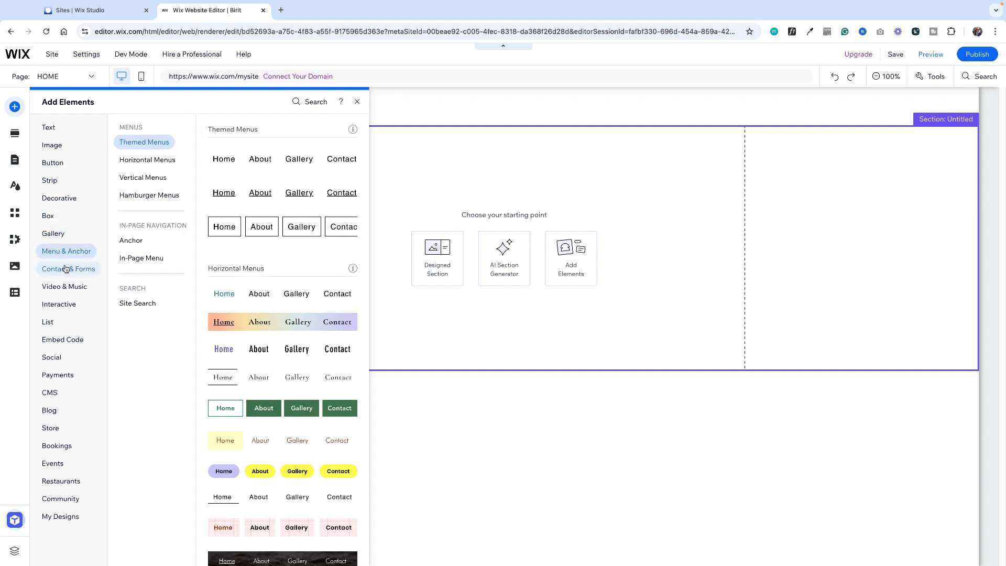
Step: Examine the Contact & Forms, Video & Music, Interactive, List, Embed Code, Social, Payments and Store elements and close the element library
left_click(66, 270)
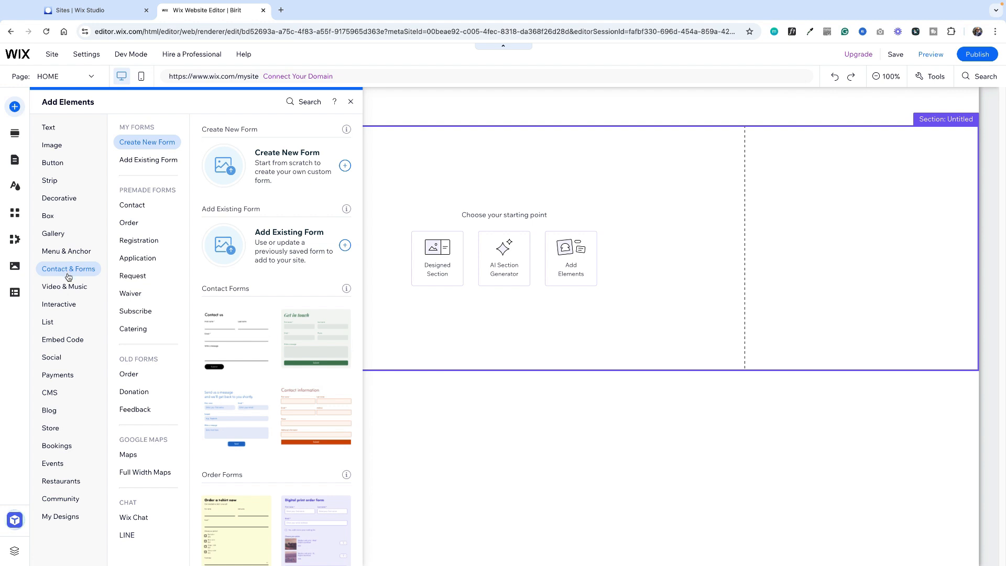
left_click(74, 287)
left_click(71, 307)
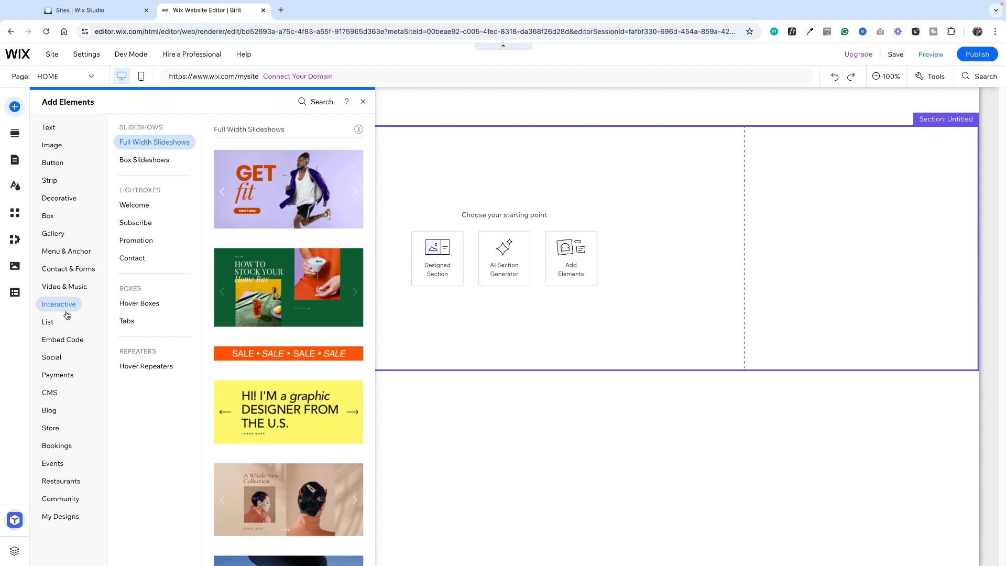
left_click(47, 323)
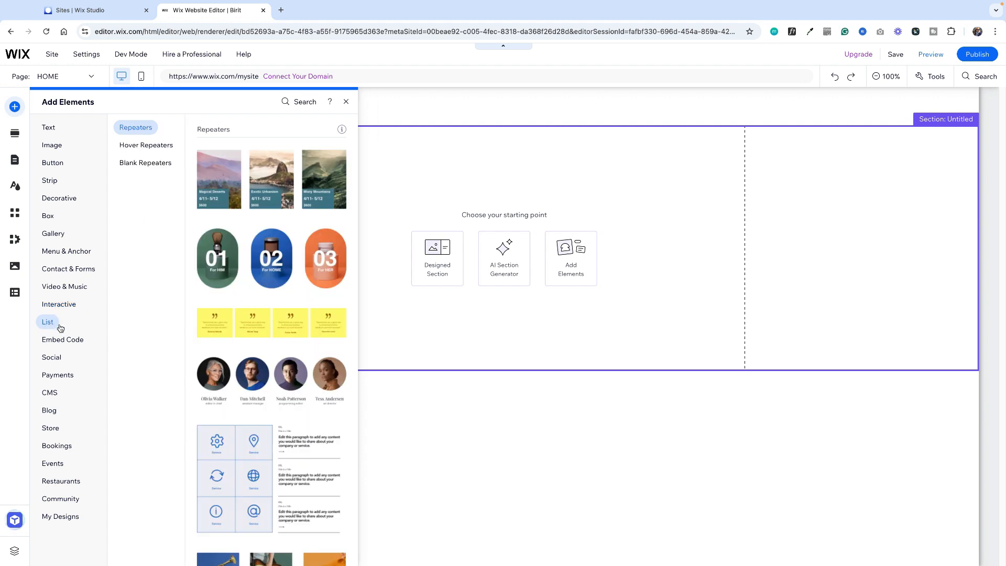
left_click(65, 342)
left_click(57, 358)
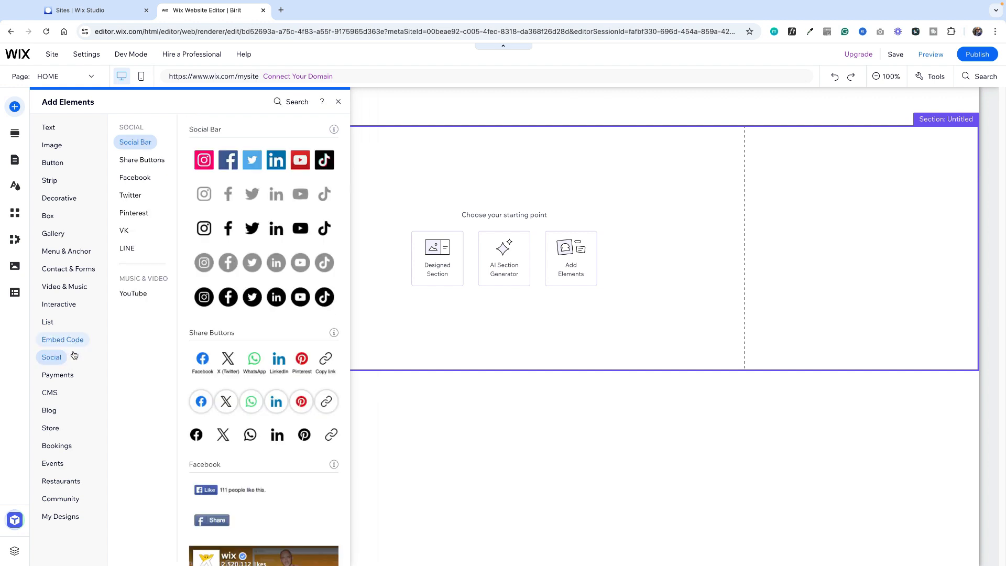
left_click(59, 375)
left_click(51, 427)
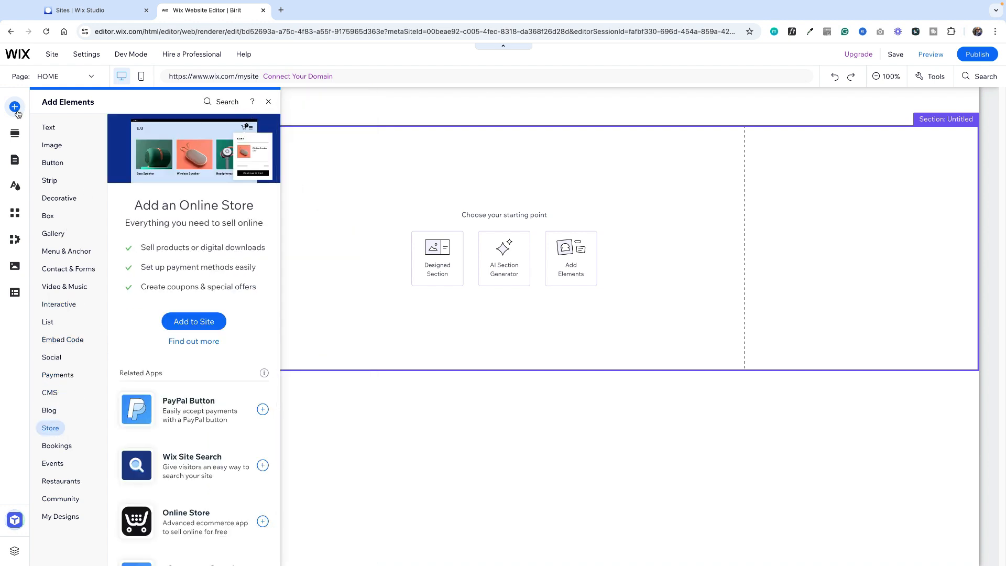
left_click(269, 103)
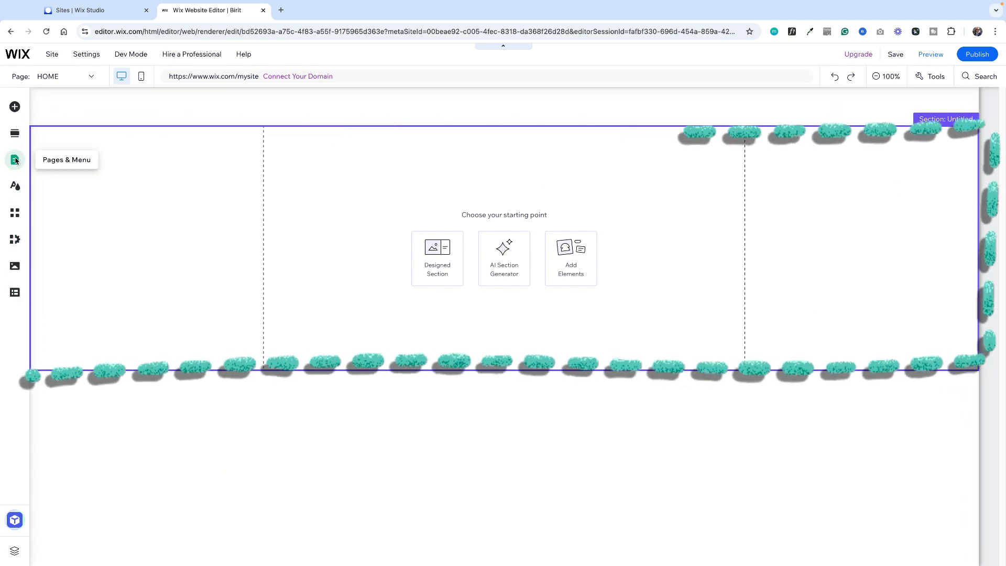
Step: Review the site's pages and menu structure and close the overview
left_click(13, 160)
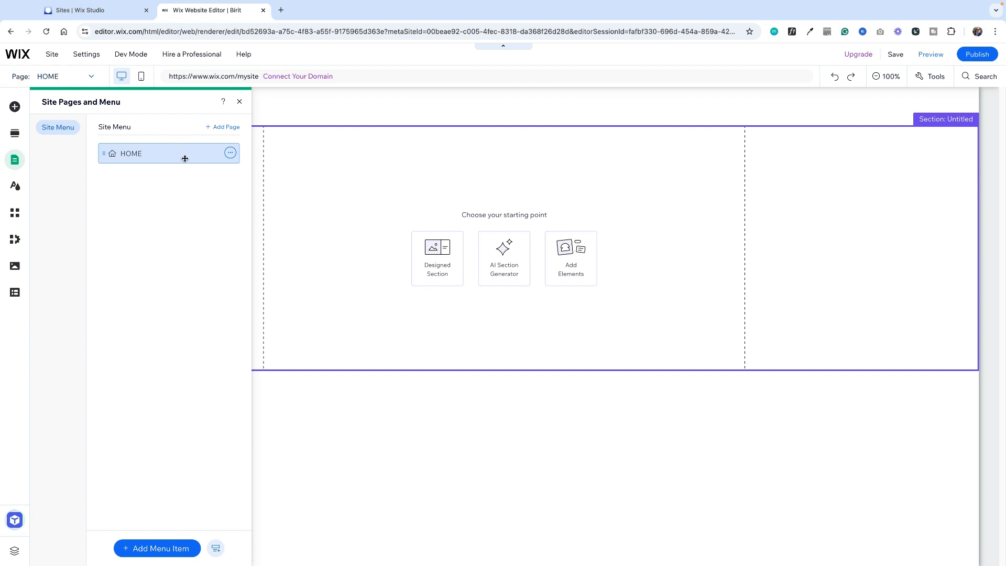
left_click(239, 101)
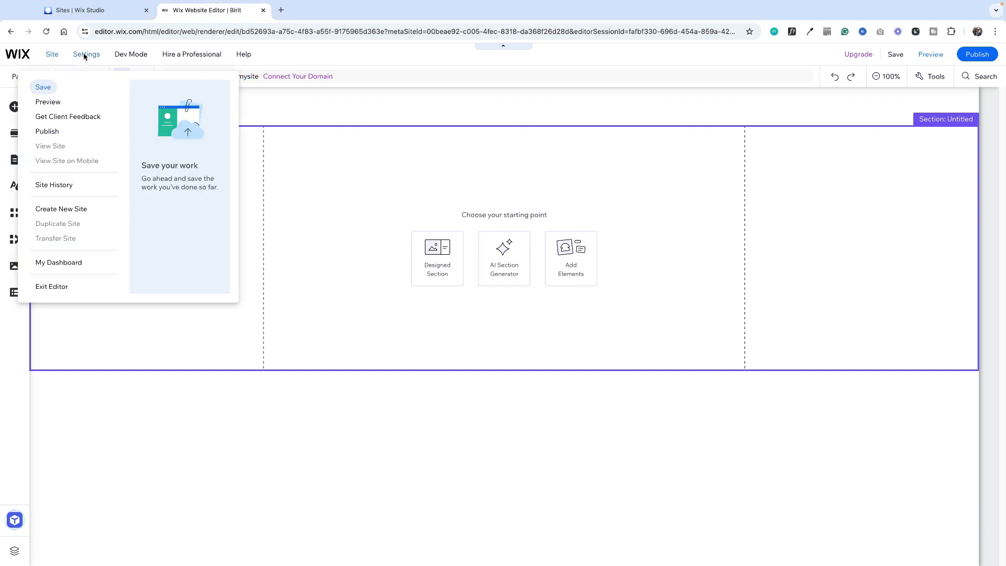
Step: Review the editor's Site, Settings, Dev Mode, Hire a Professional and Help options without choosing any
mouse_move(84, 56)
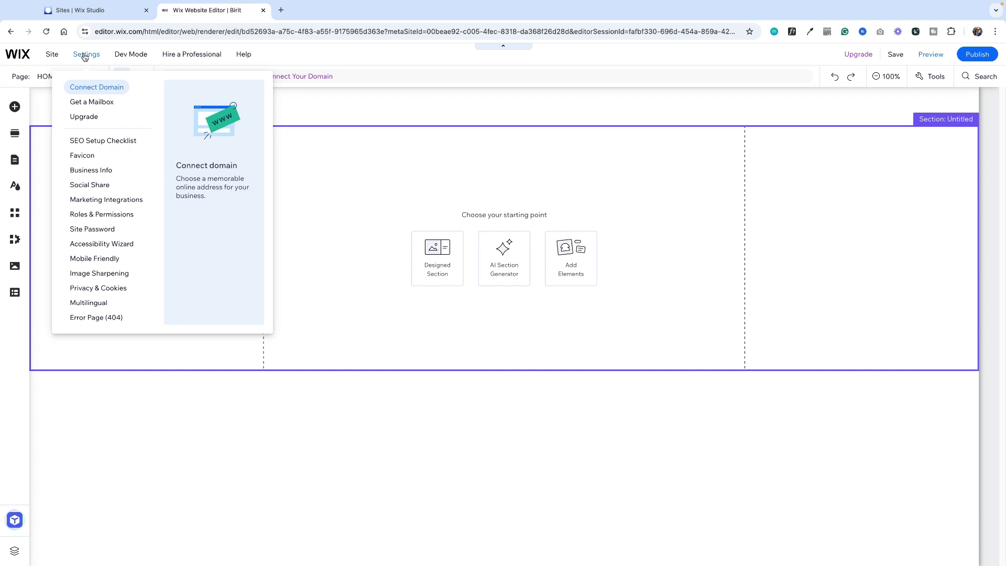
mouse_move(126, 58)
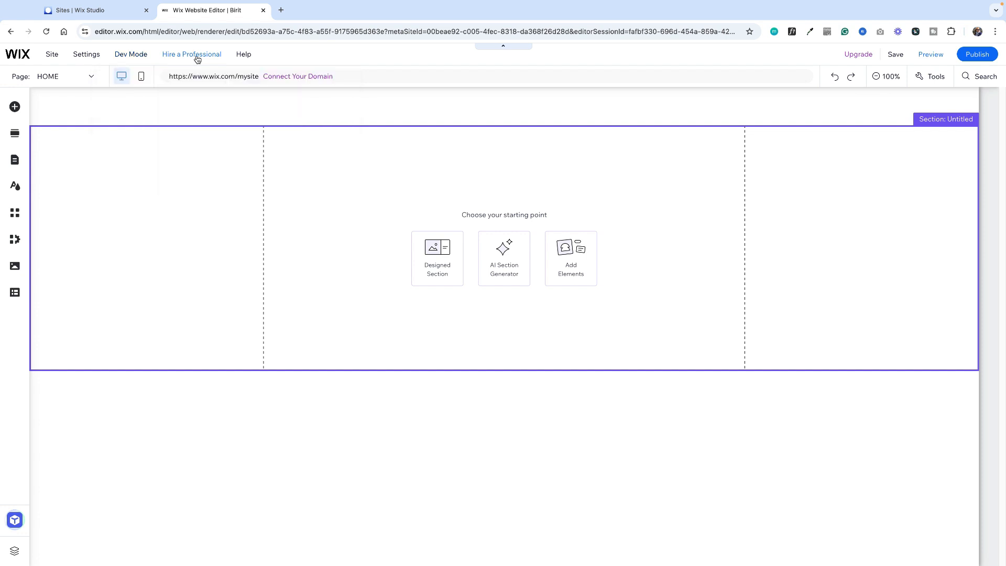
mouse_move(197, 59)
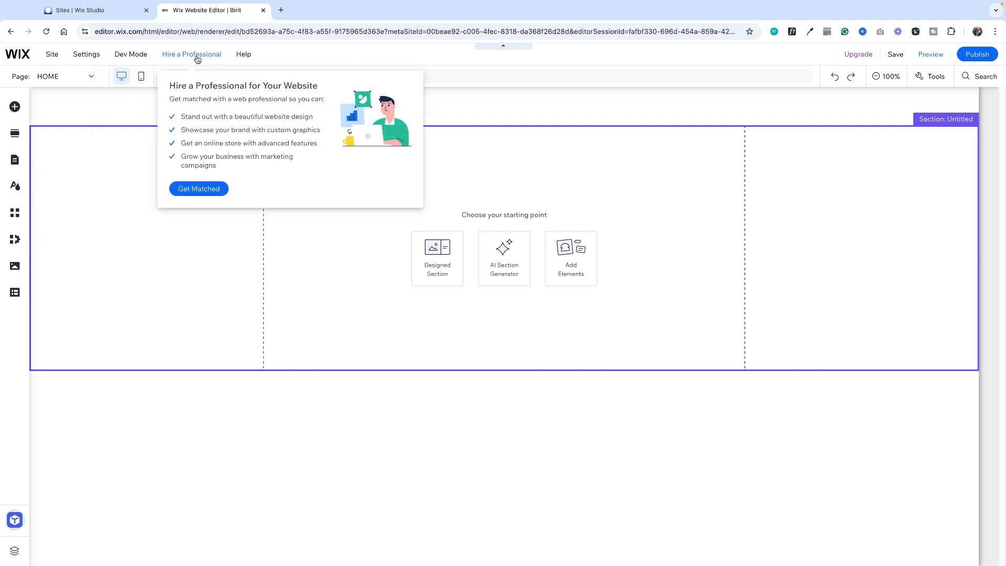
left_click(245, 56)
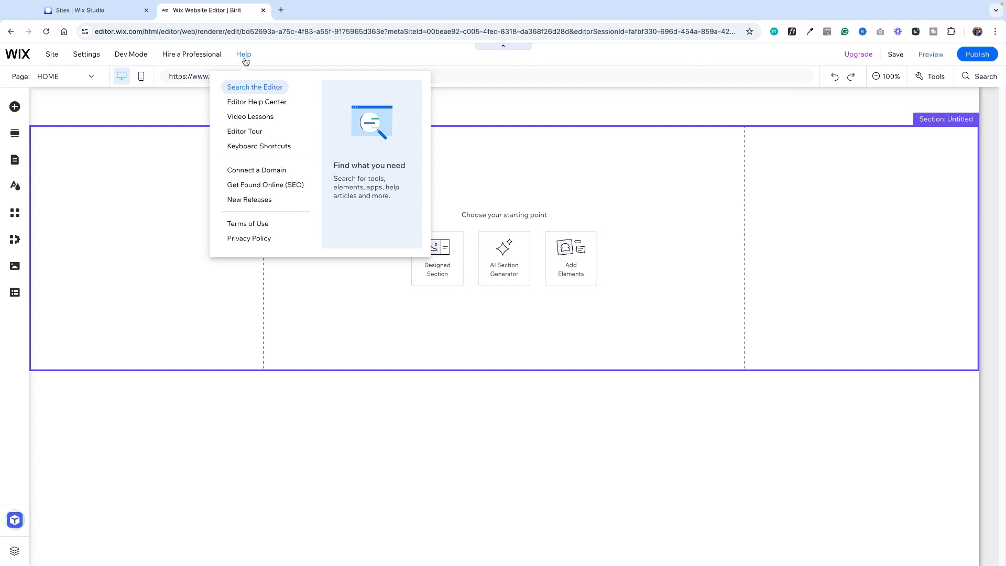
left_click(146, 202)
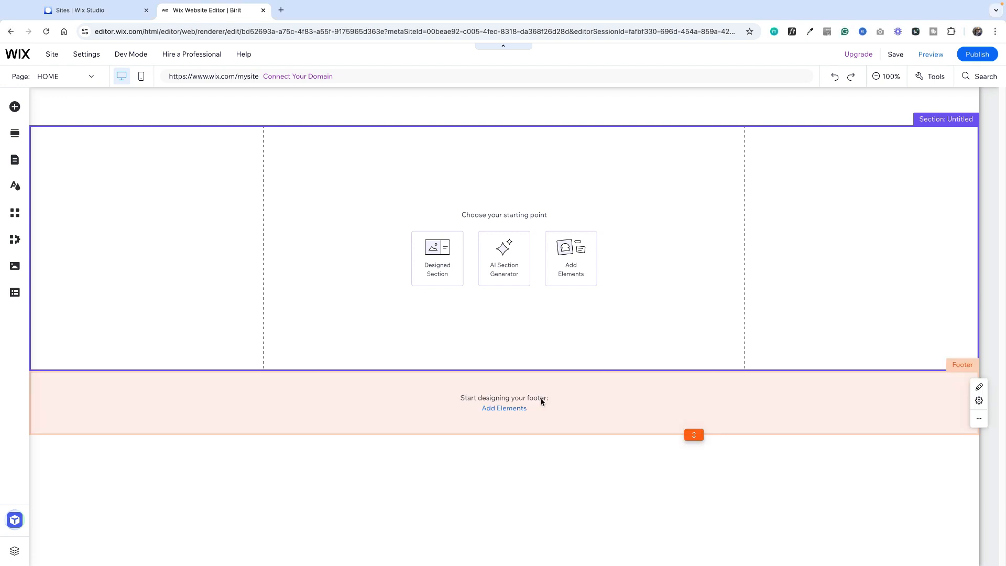
Step: Inspect the blank page's structure by selecting its footer, header and first section in turn
left_click(542, 402)
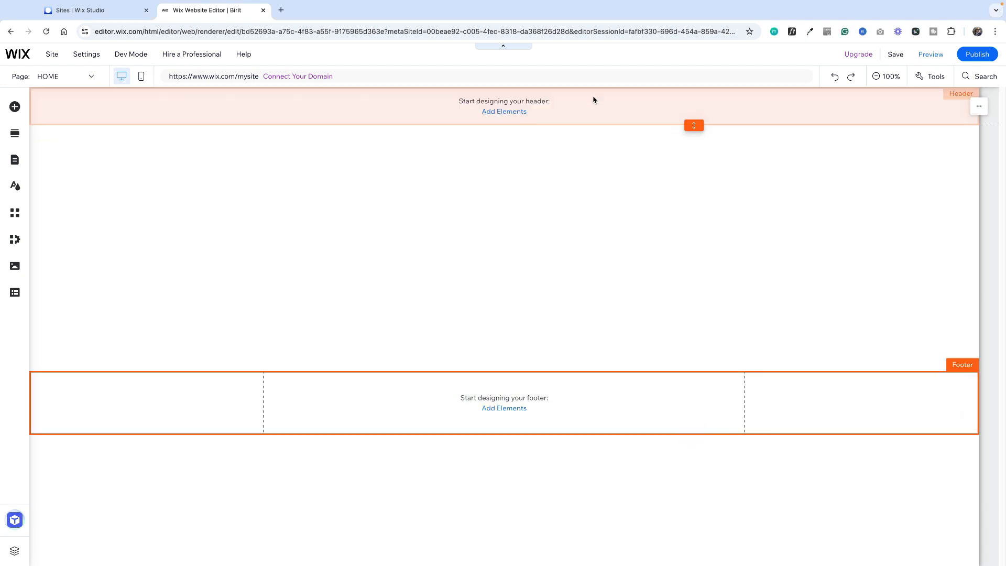
left_click(594, 100)
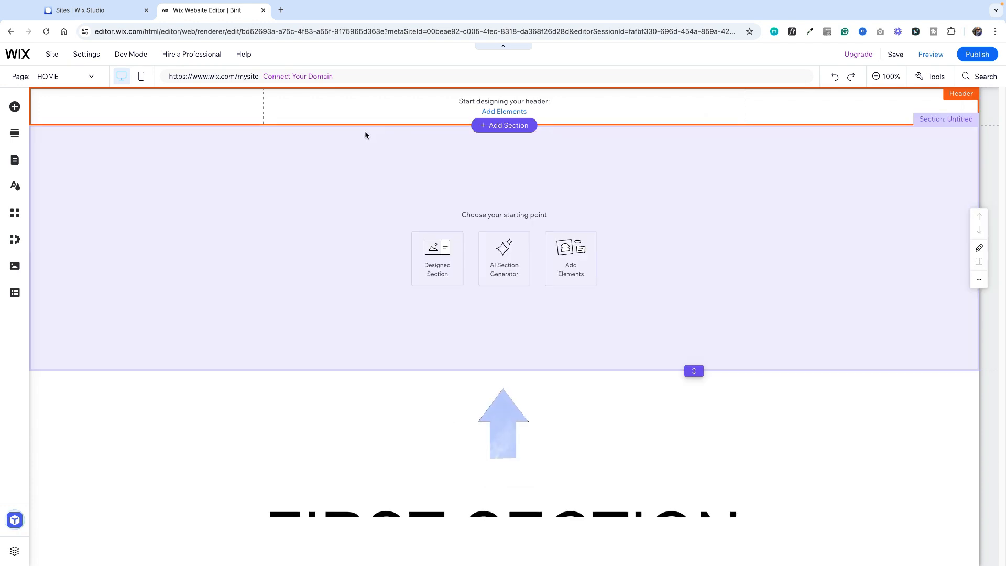
left_click(387, 162)
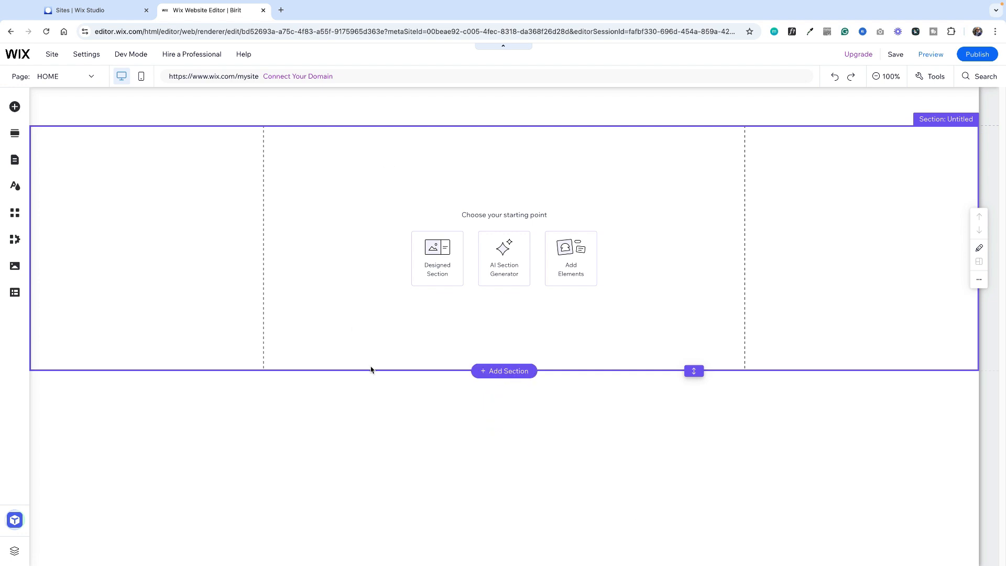
left_click(380, 391)
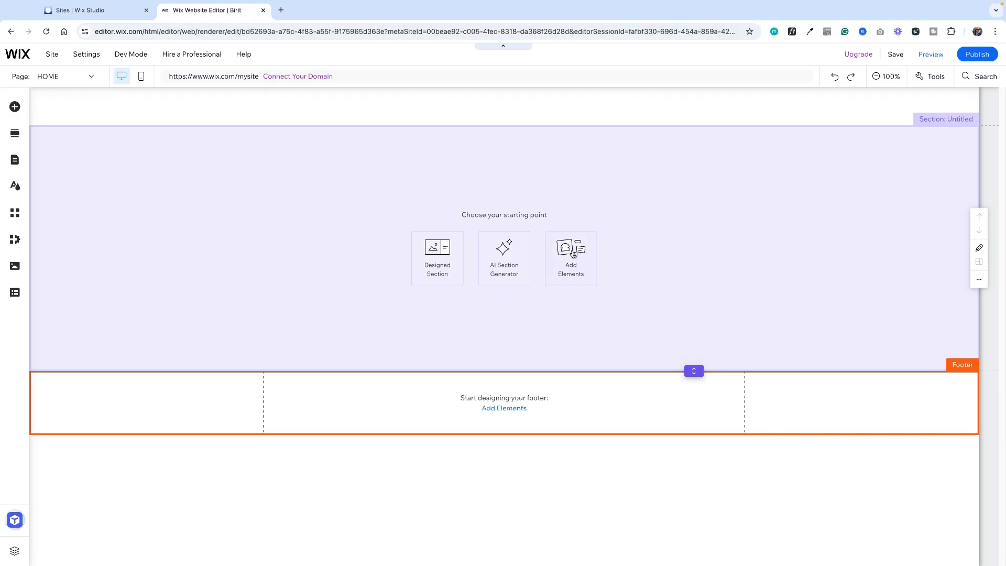
Step: Explore the blank section's starting points by viewing Add Elements and opening the AI Section Generator
left_click(572, 254)
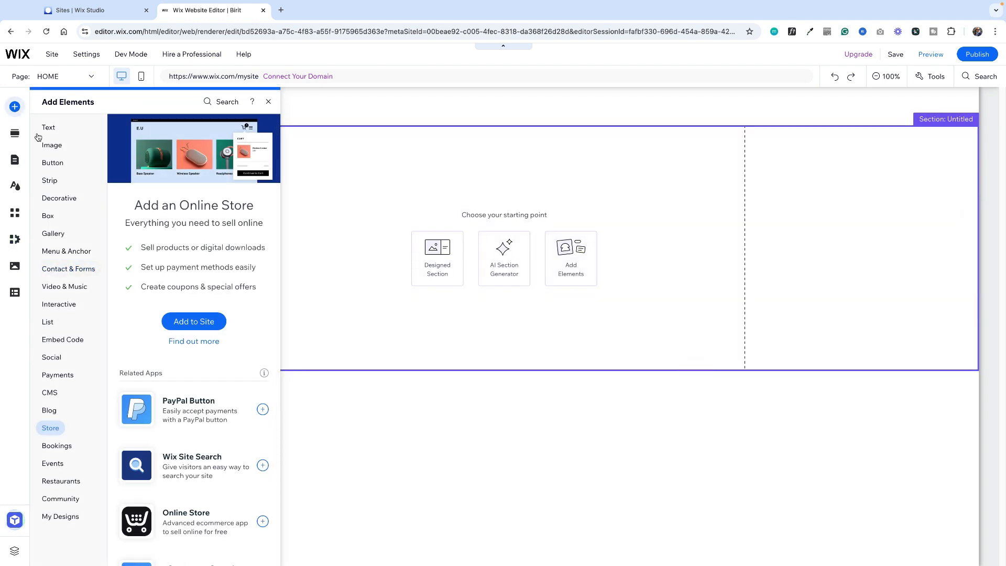
left_click(268, 102)
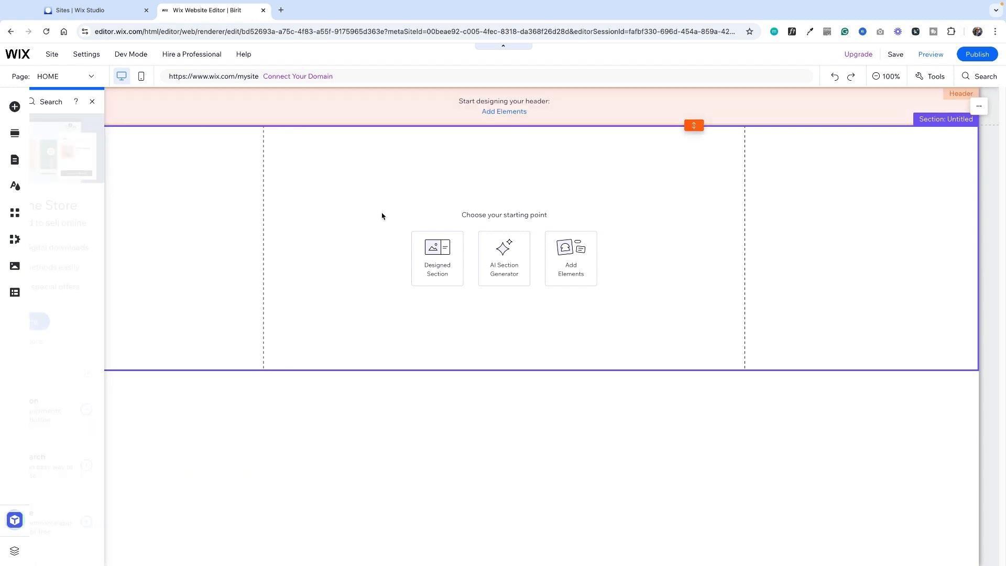
left_click(506, 262)
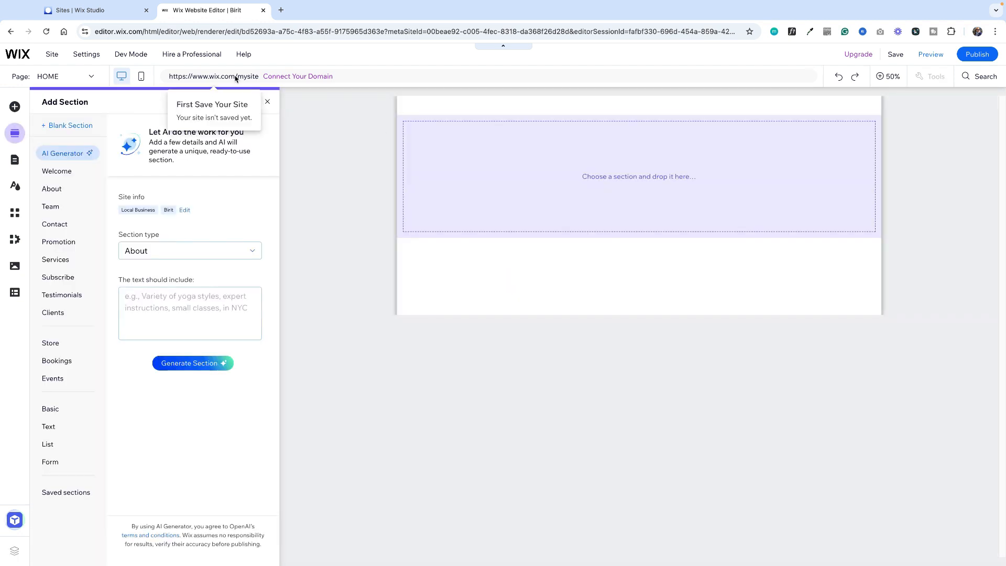
Step: Leave the AI Section Generator and browse the Designed Section's Welcome templates without adding one
left_click(267, 101)
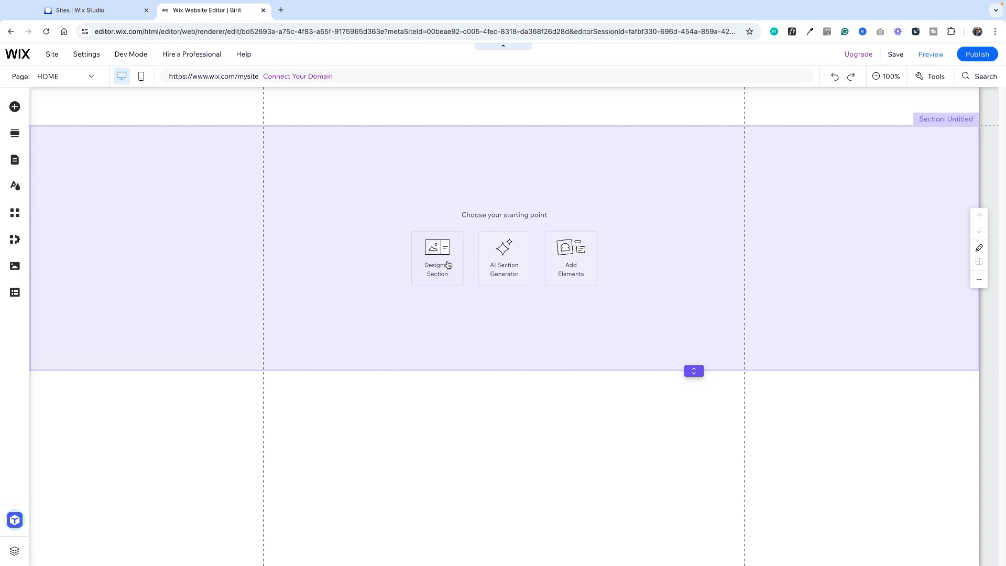
left_click(448, 264)
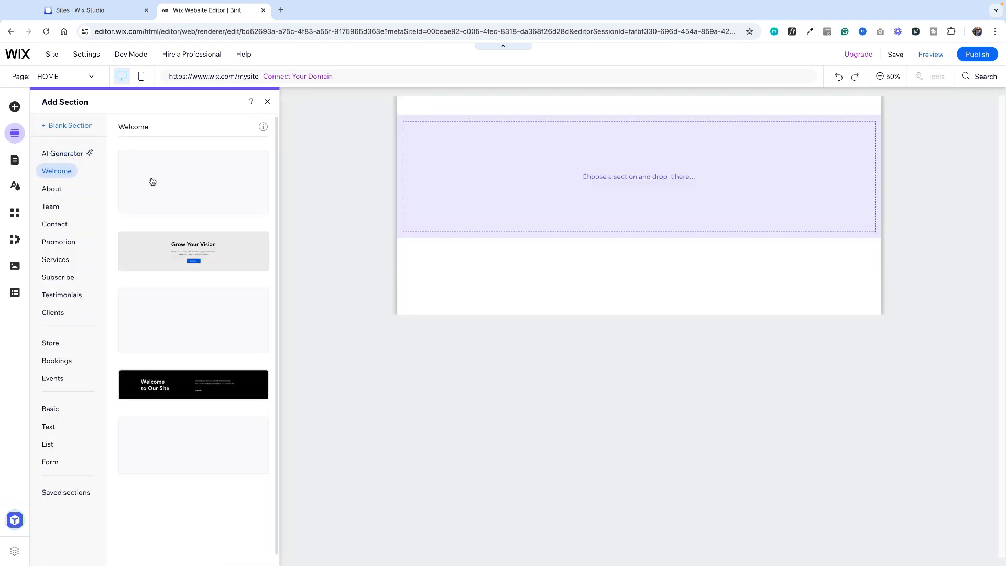
scroll(209, 241, "down", 1)
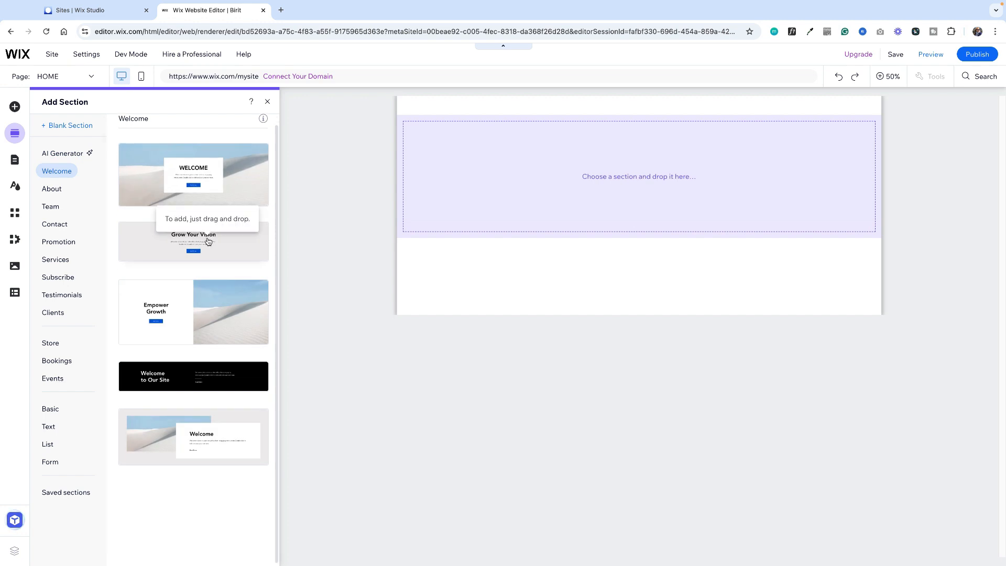
scroll(209, 241, "up", 1)
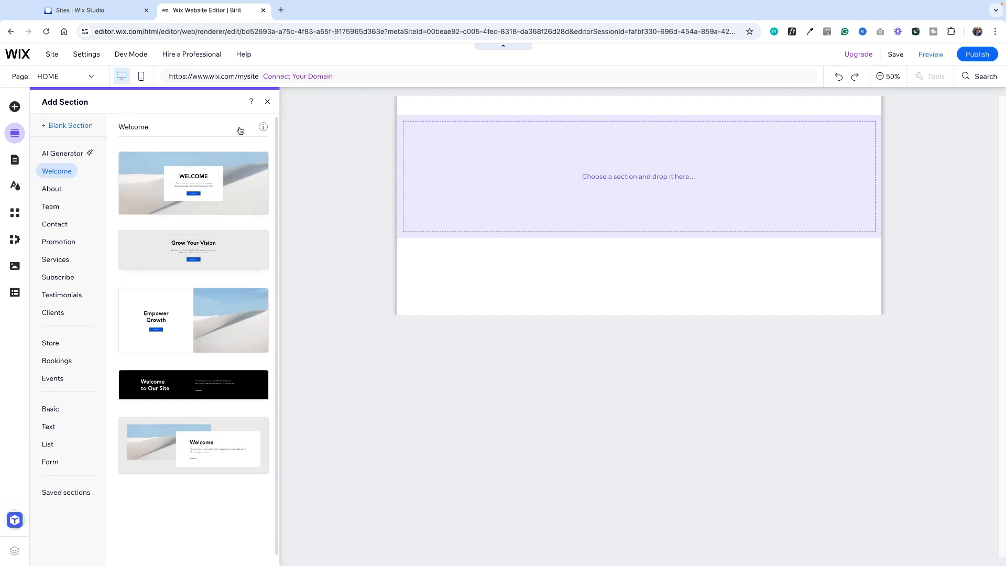
left_click(268, 103)
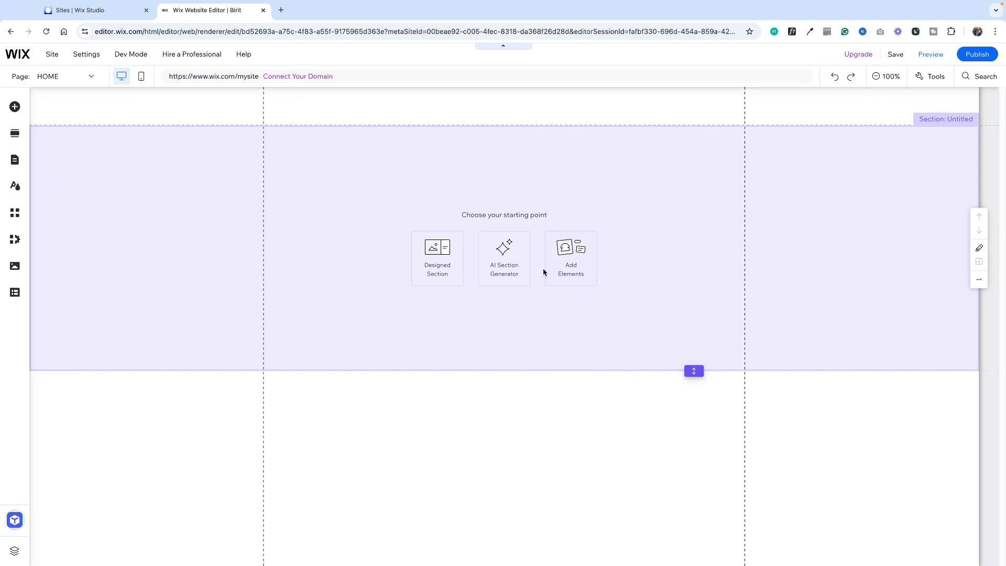
key("Delete")
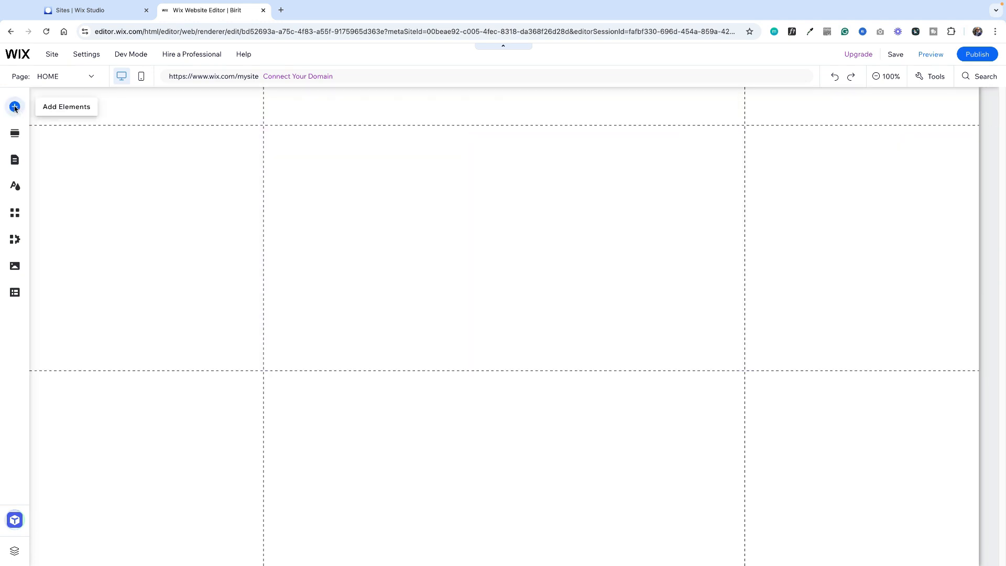
key("ctrl+z")
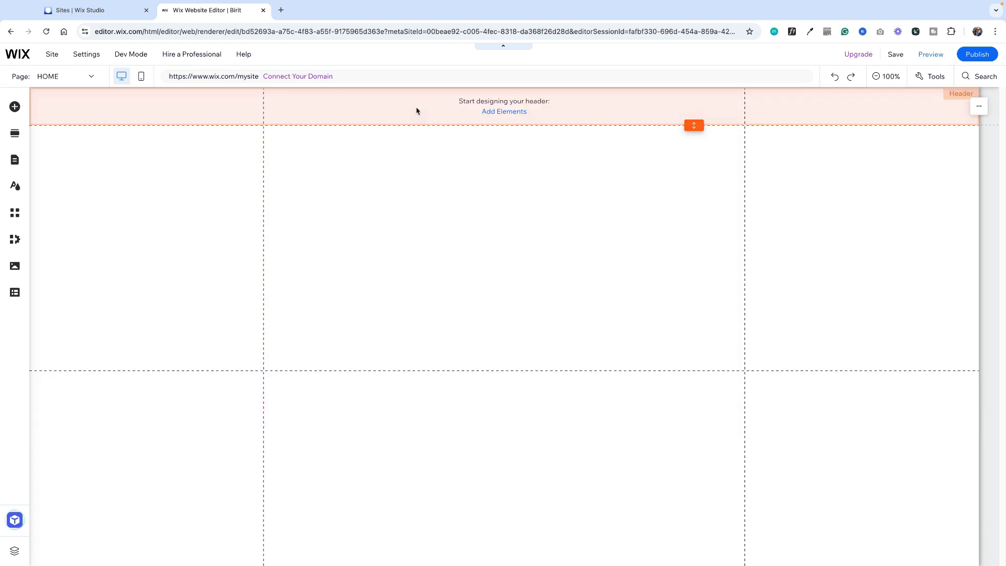
Step: Extend the header downward to about four times its height
left_click(692, 125)
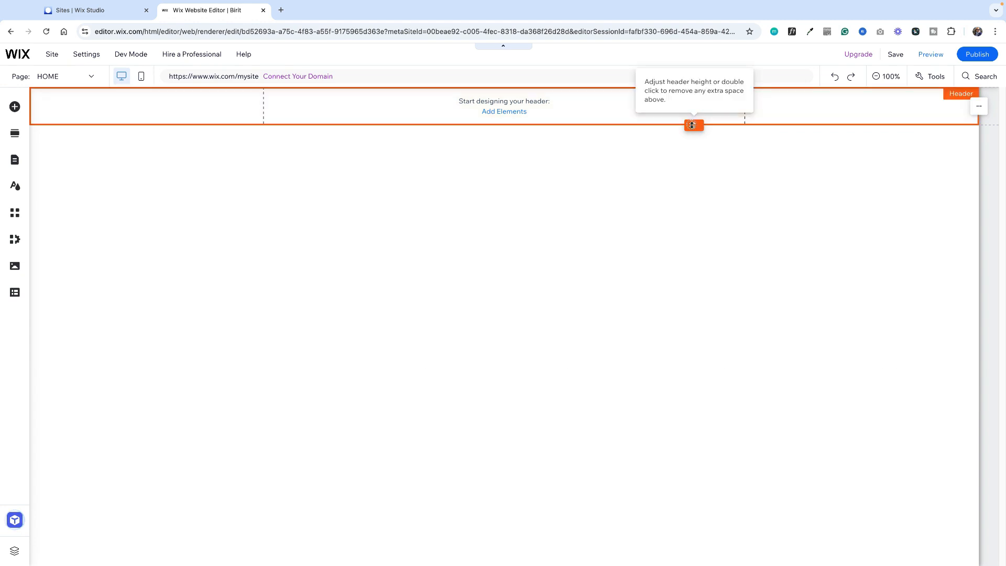
left_click_drag(691, 126, 697, 236)
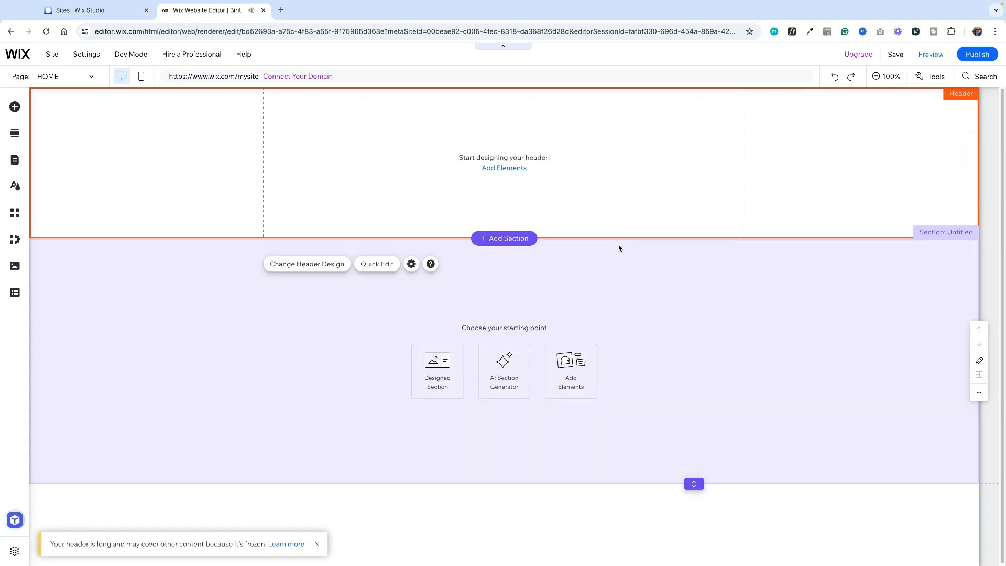
Step: Examine how the page is divided by selecting the blank section, the footer, the header and the section again
left_click(619, 247)
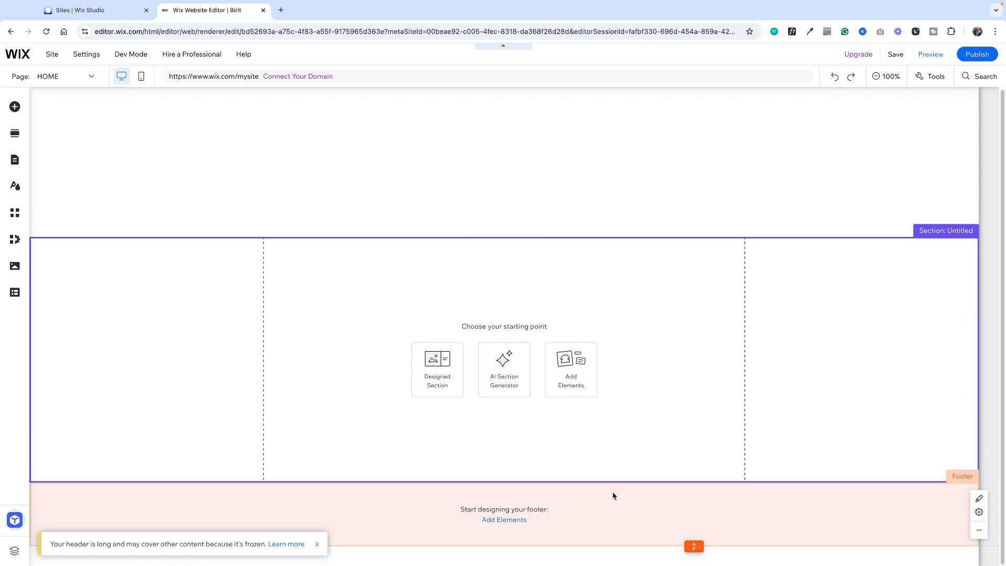
left_click(613, 496)
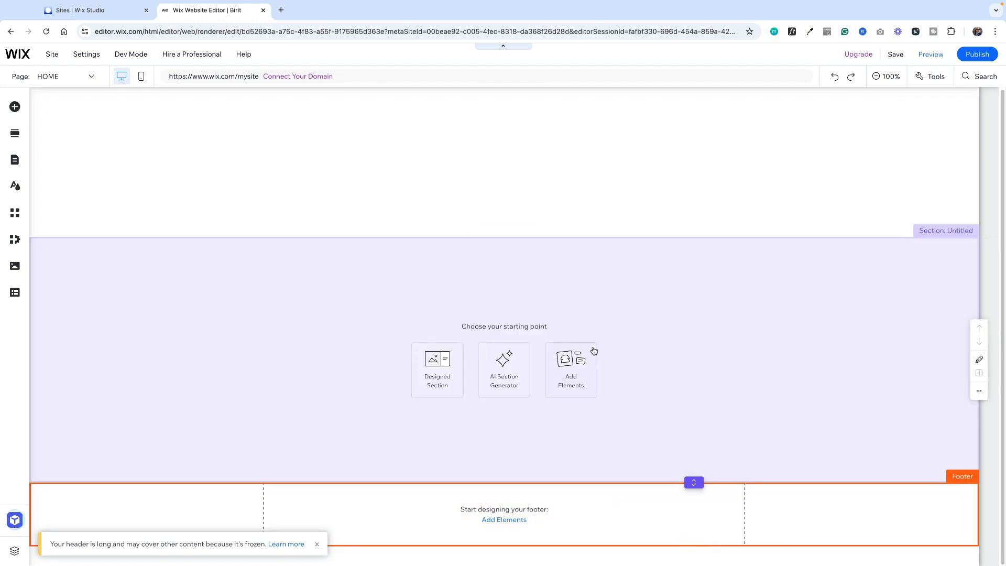
left_click(562, 222)
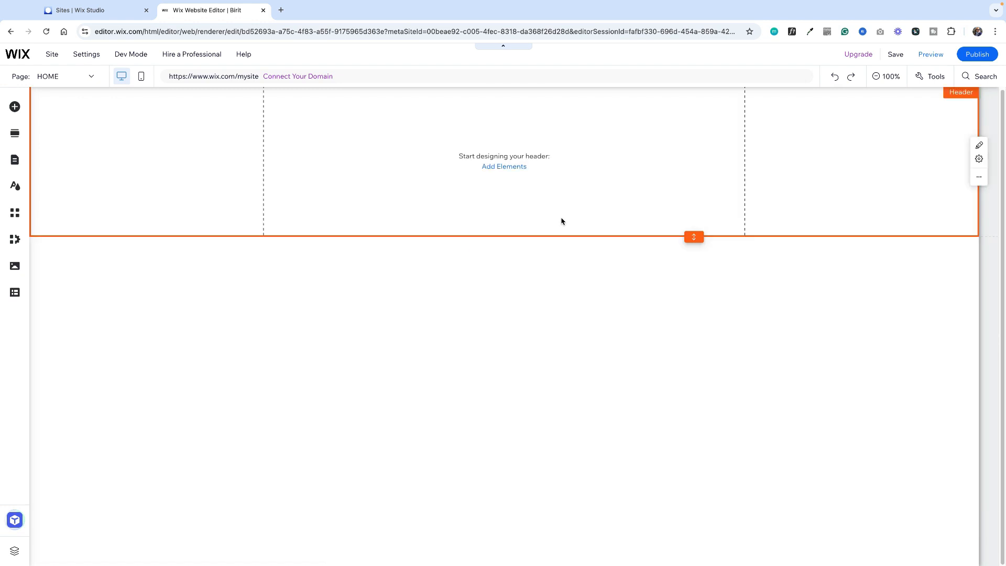
left_click(498, 245)
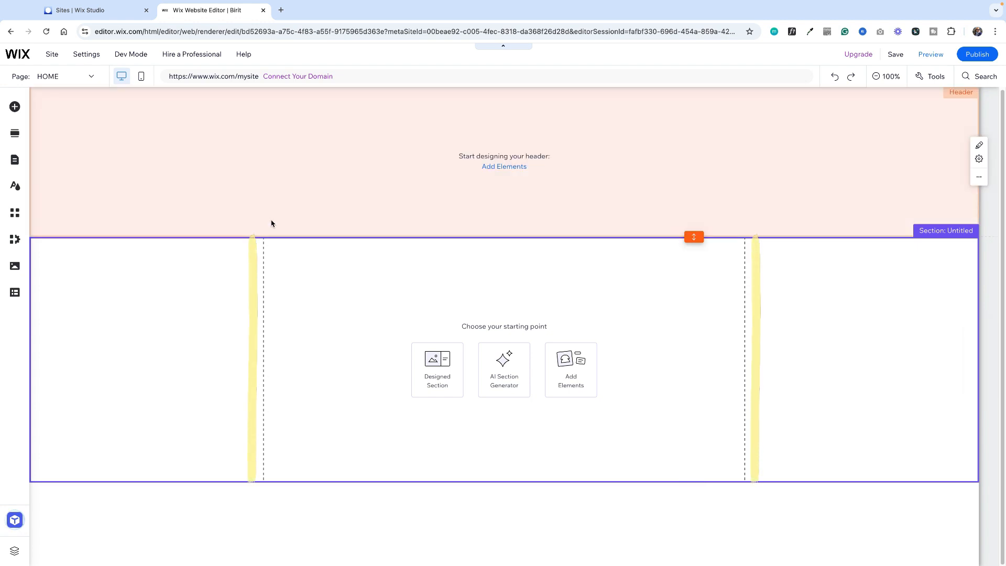
Step: Compare the vertical gridlines of the header and the blank section by selecting each alternately
left_click(272, 222)
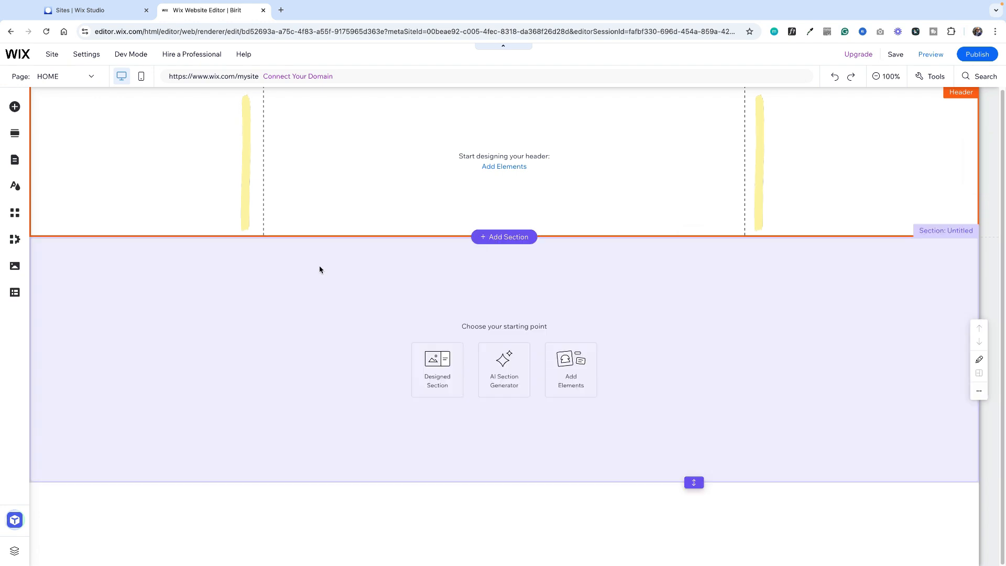
left_click(320, 269)
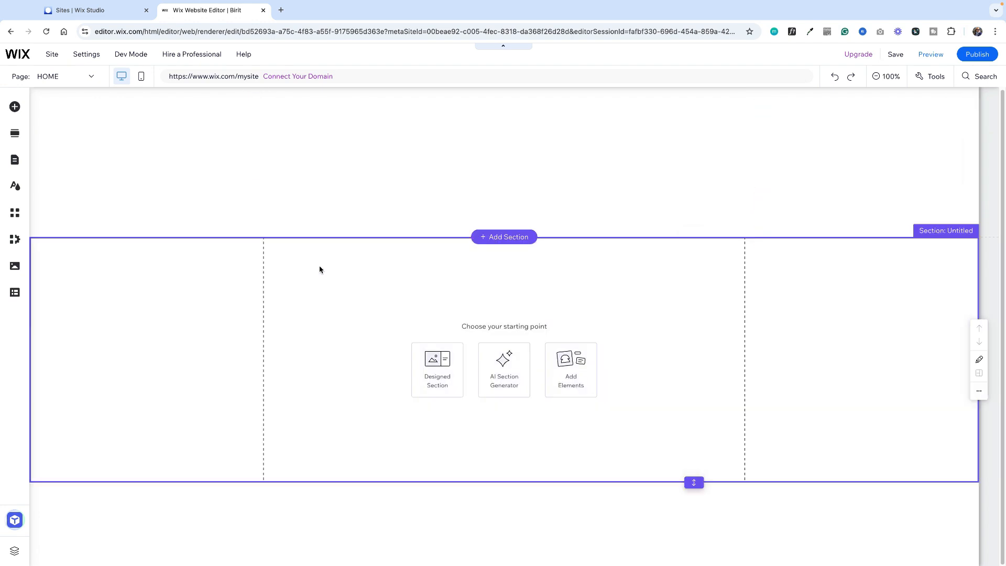
left_click(328, 229)
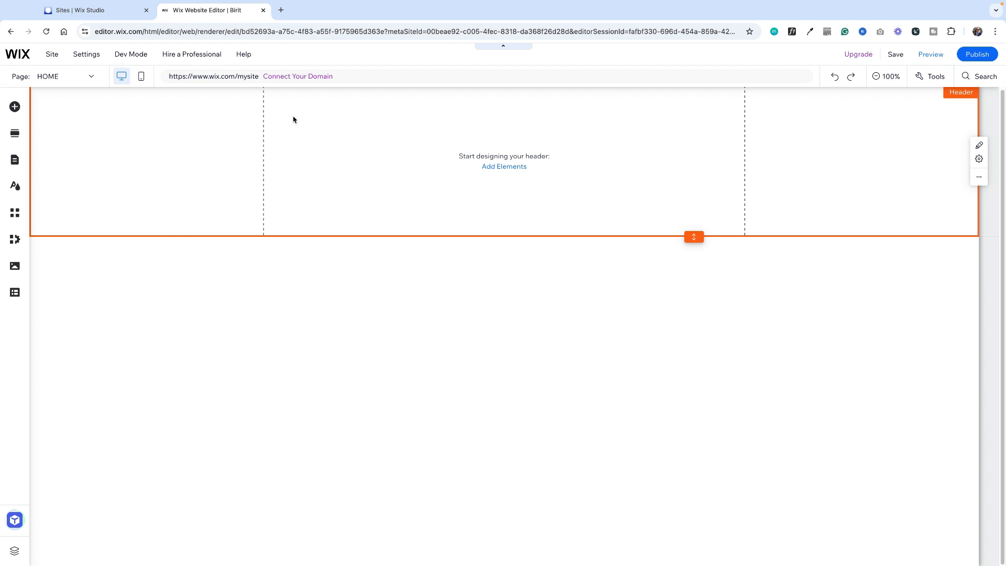
left_click(307, 267)
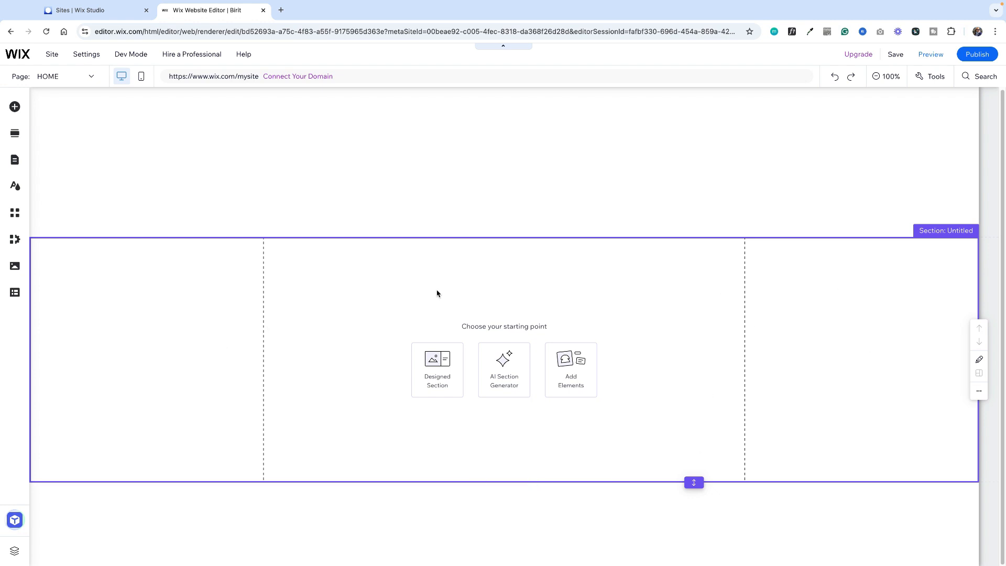
left_click(667, 223)
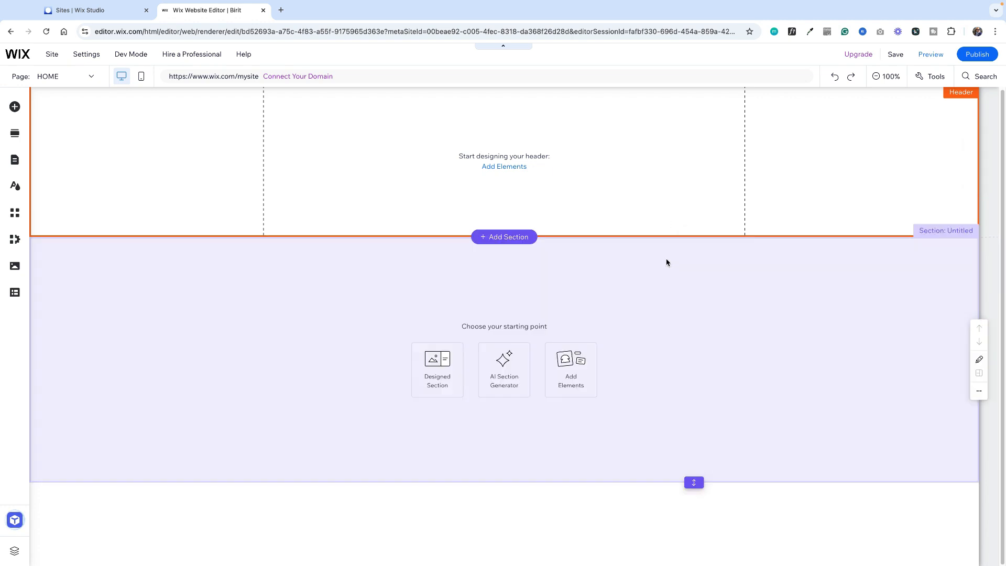
left_click(666, 260)
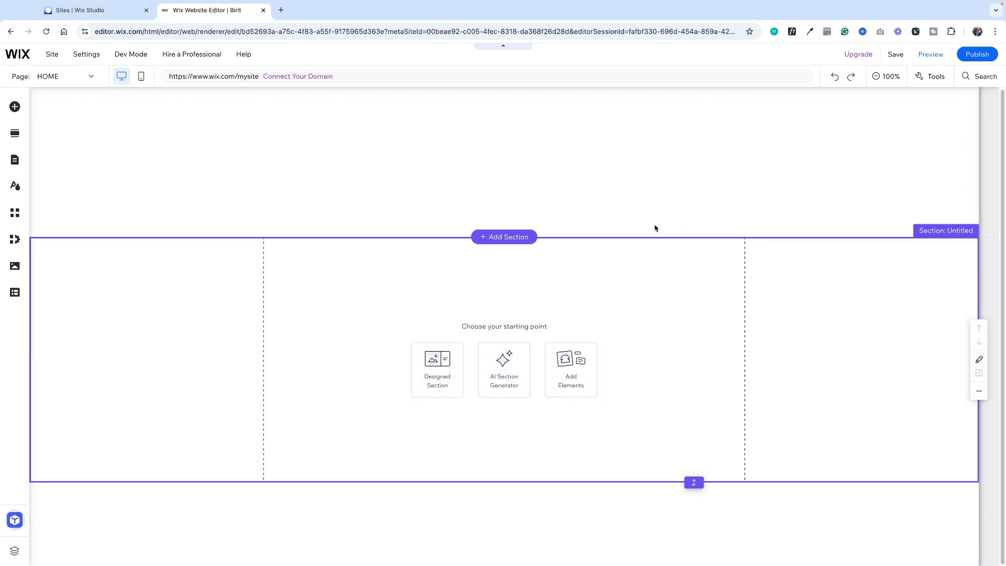
left_click(652, 214)
left_click(650, 250)
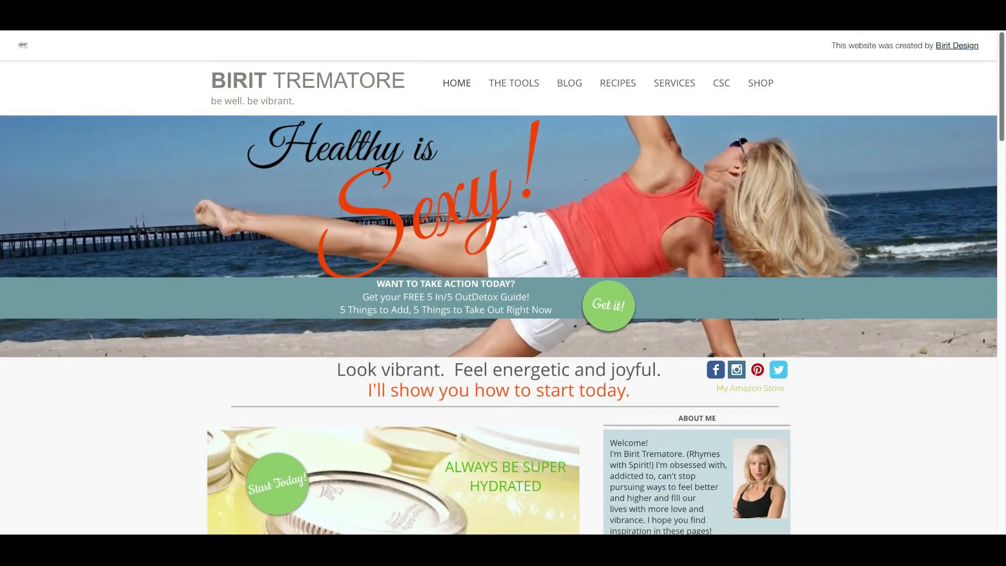
Step: Examine the example wellness website's home page for how its content is laid out within the central area
scroll(499, 297, "down", 4)
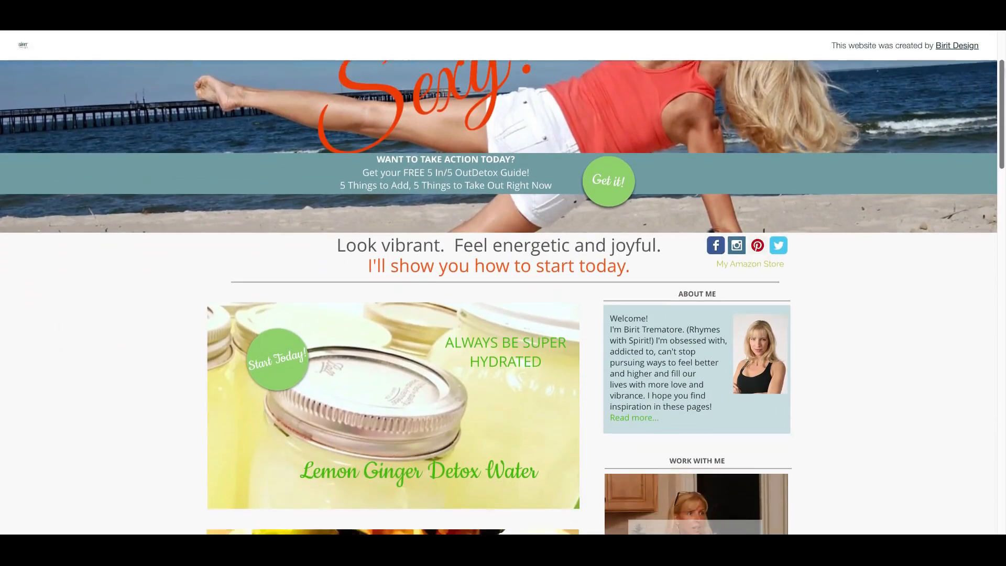
scroll(499, 297, "down", 6)
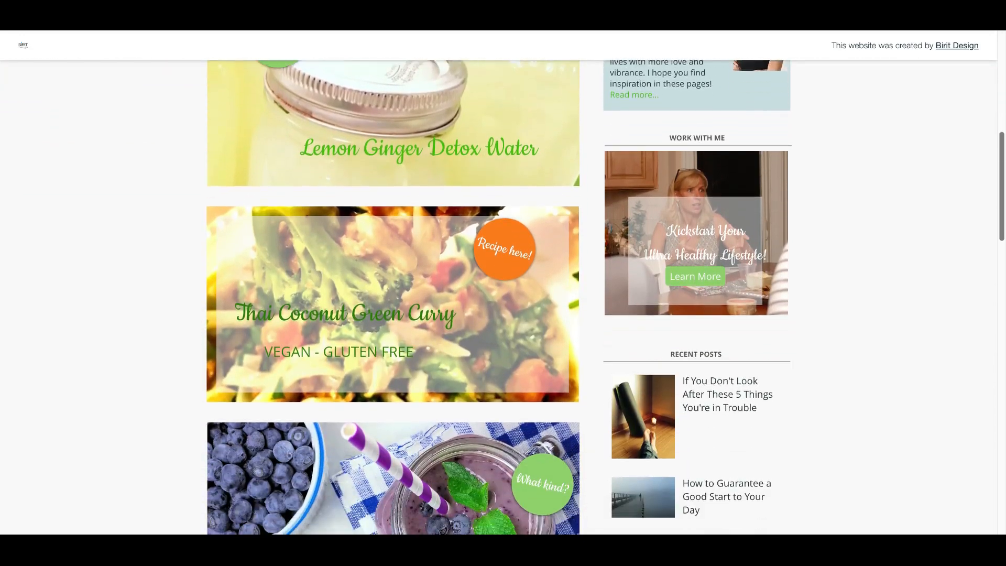
scroll(499, 297, "down", 5)
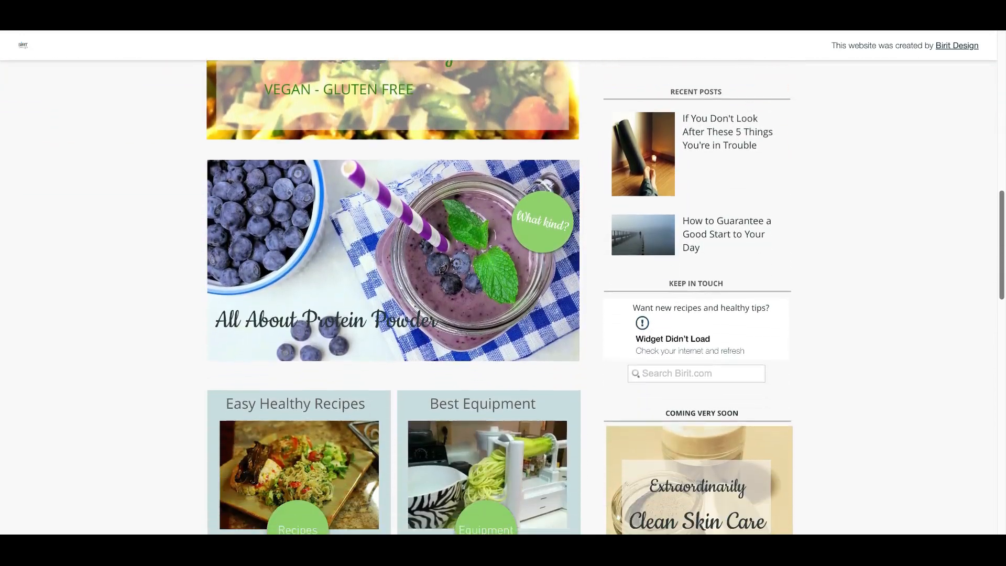
scroll(498, 297, "down", 5)
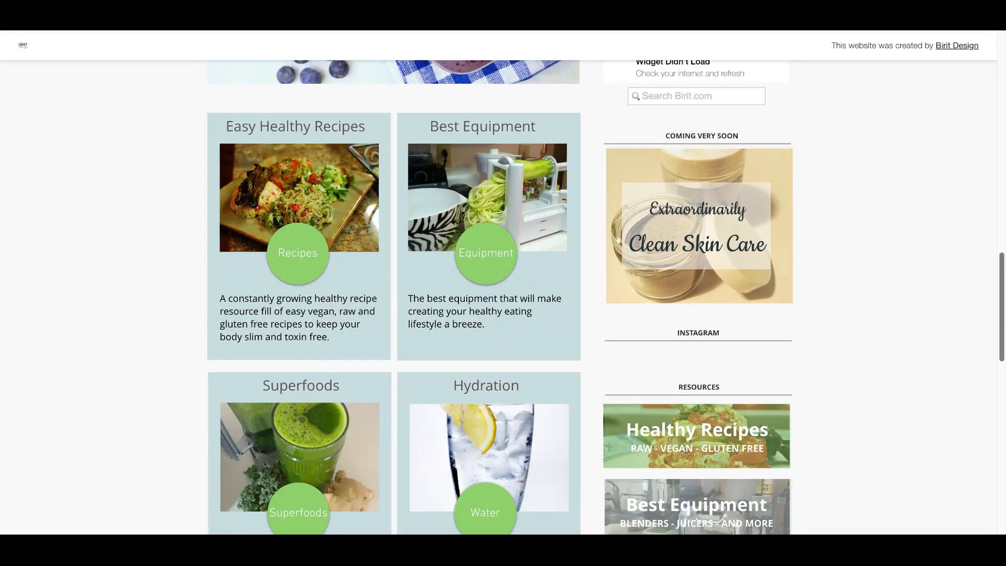
scroll(1001, 346, "down", 5)
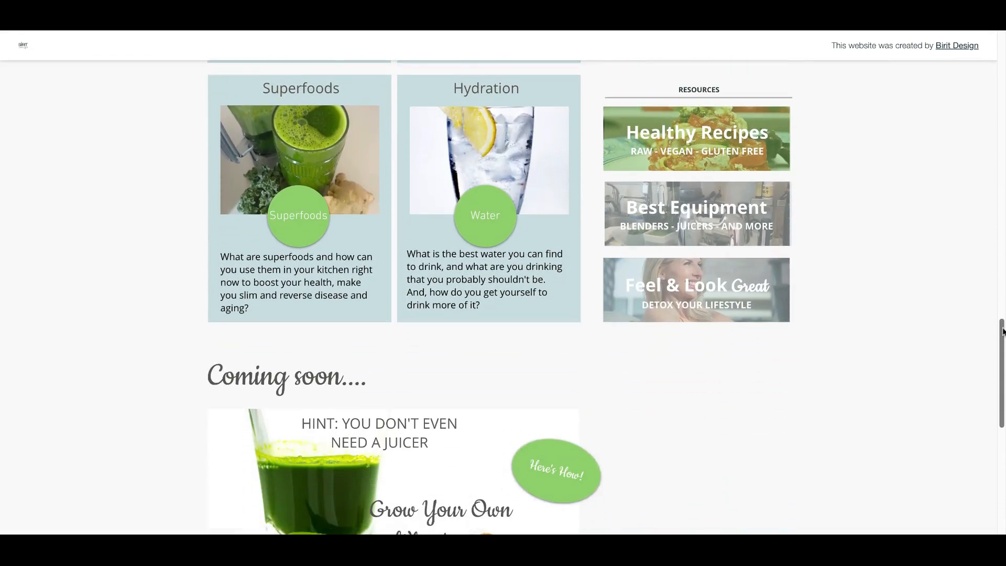
left_click_drag(1000, 346, 1002, 410)
scroll(1003, 410, "down", 2)
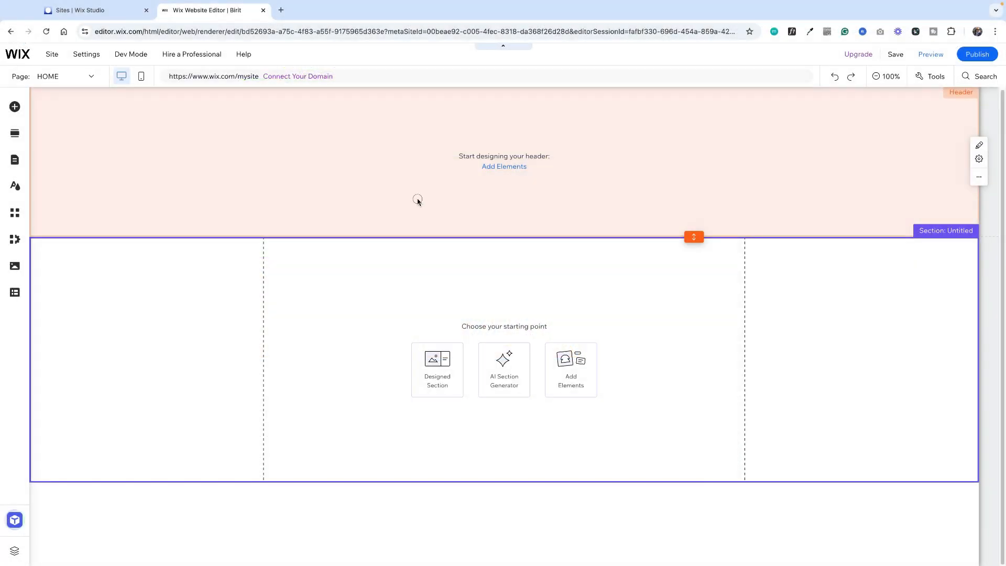
Step: Add the plain white Classic strip to the blank section below the header
left_click(417, 201)
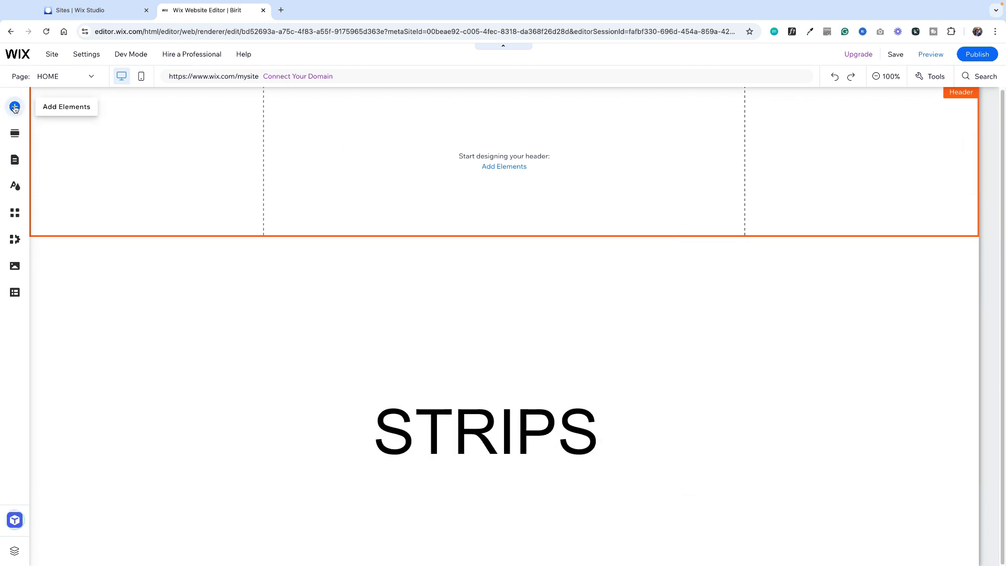
left_click(15, 108)
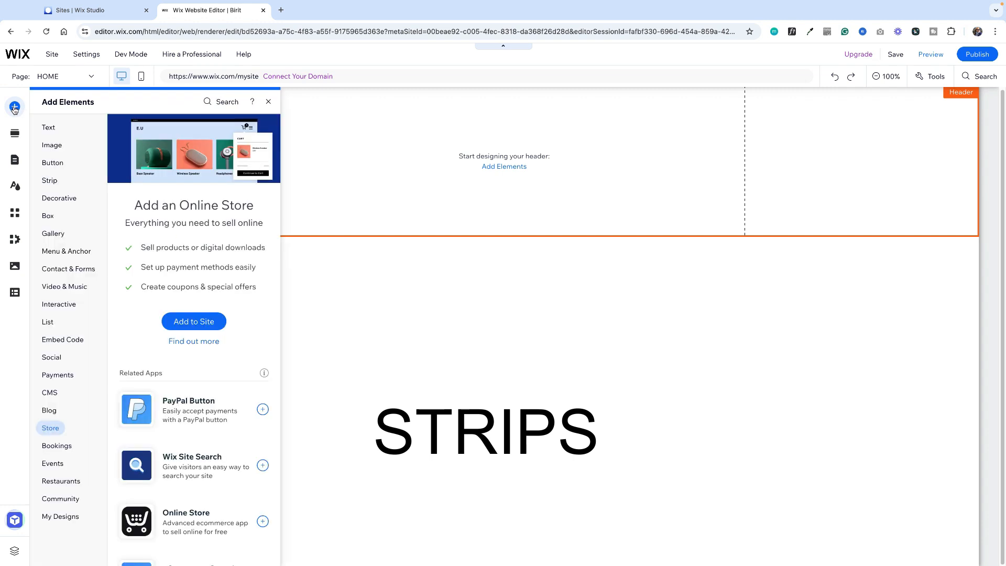
left_click(50, 181)
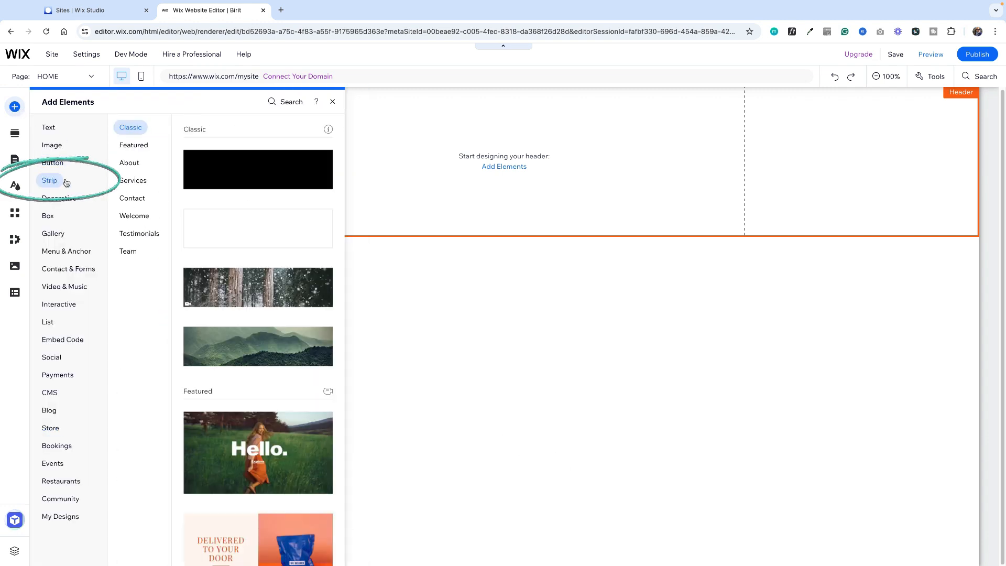
scroll(243, 296, "down", 4)
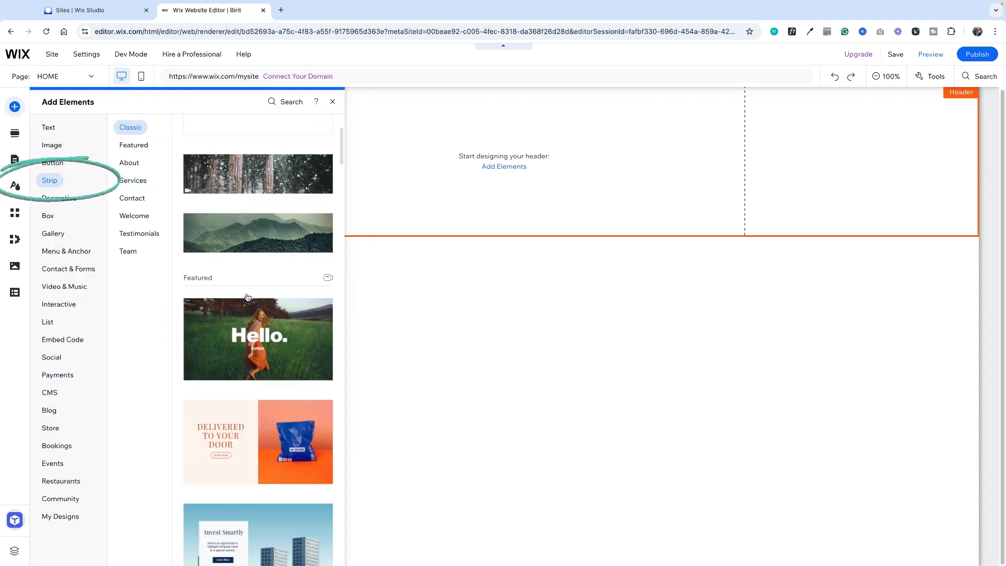
scroll(247, 297, "up", 4)
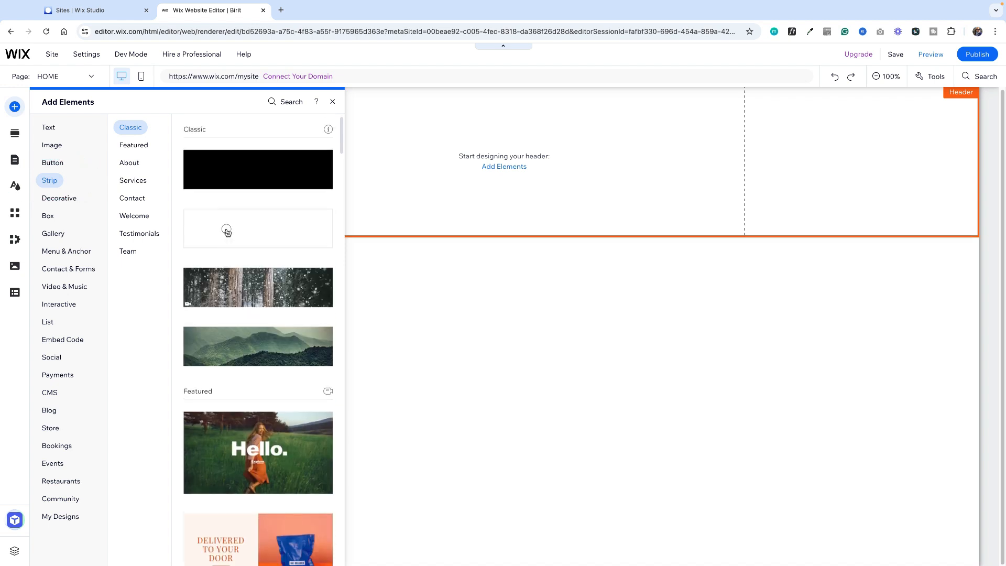
left_click_drag(224, 229, 420, 343)
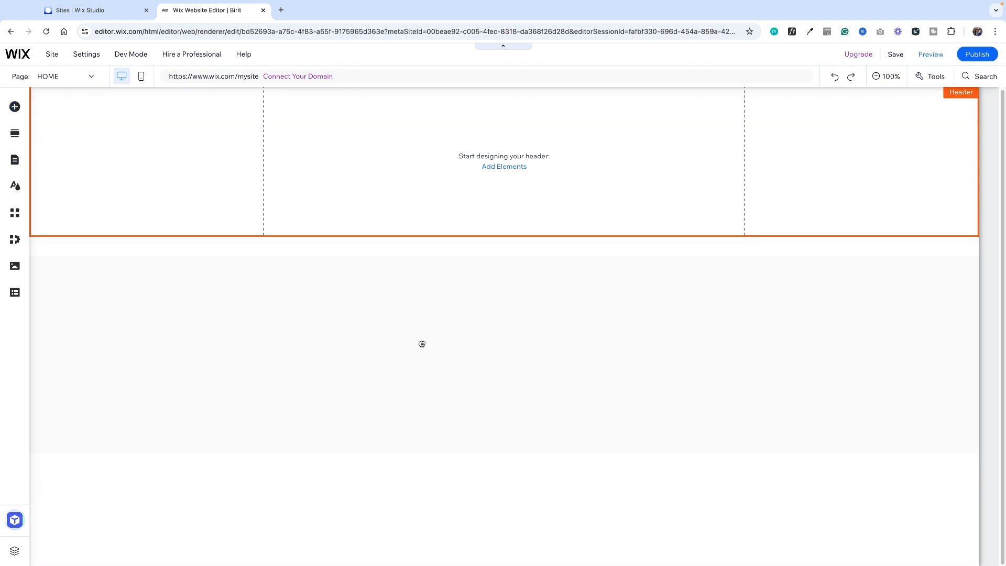
Step: Examine the strip's available actions and its color, image and video background options
left_click(557, 196)
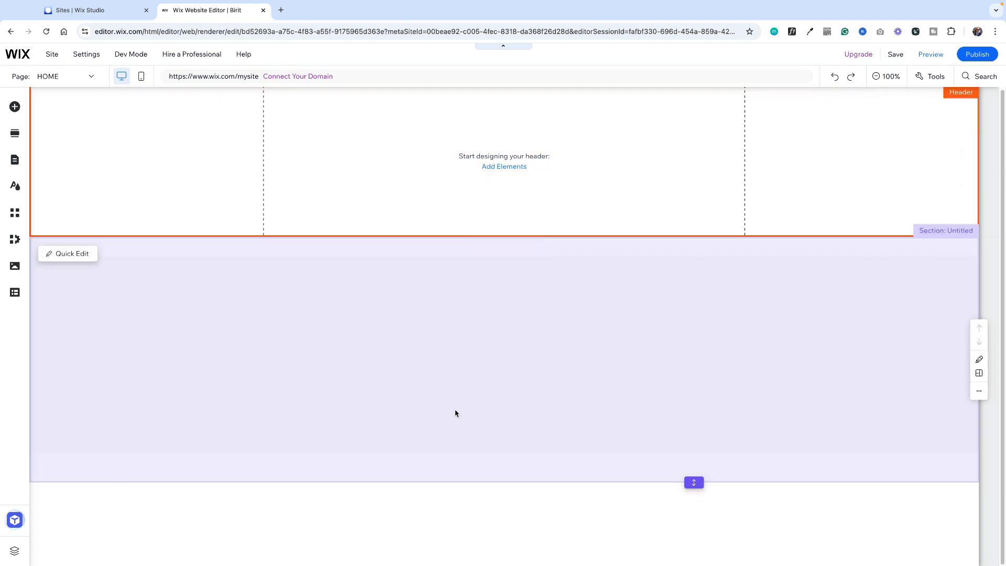
left_click(456, 339)
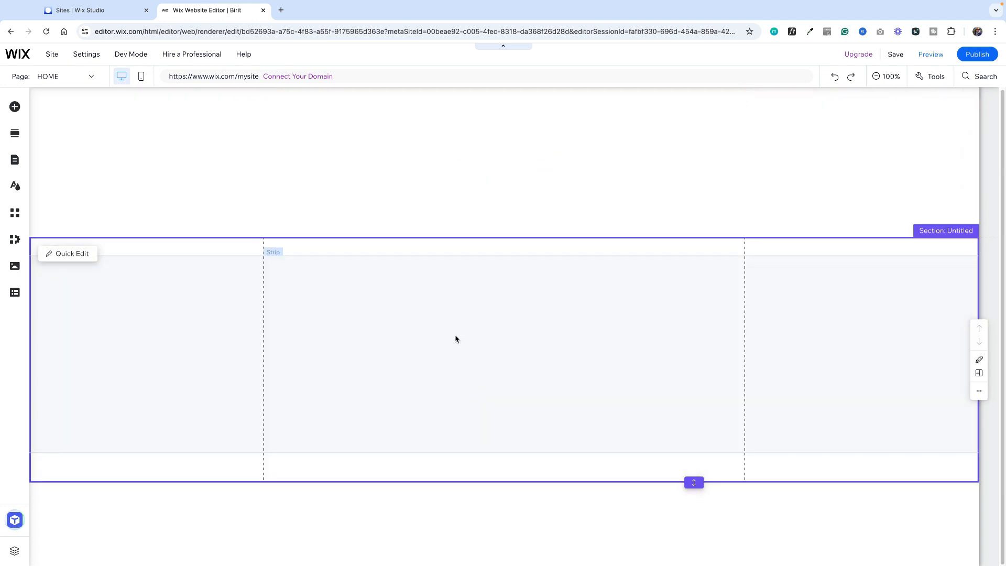
right_click(402, 299)
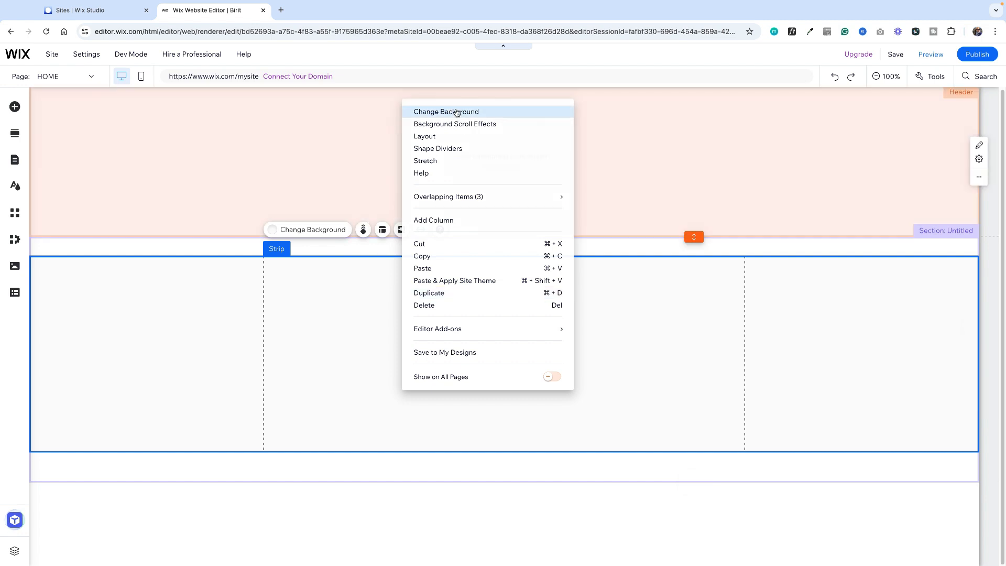
left_click(366, 285)
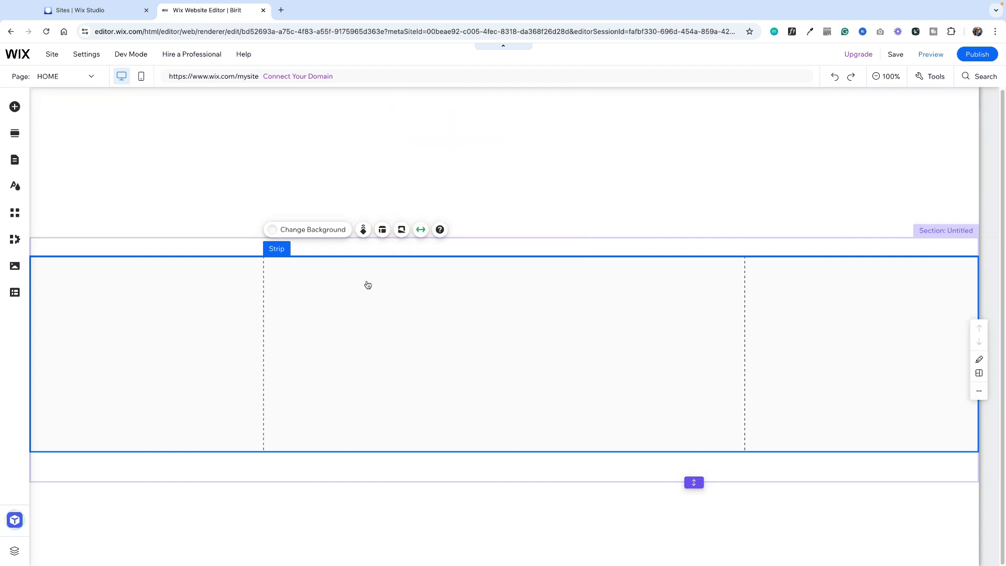
left_click(311, 232)
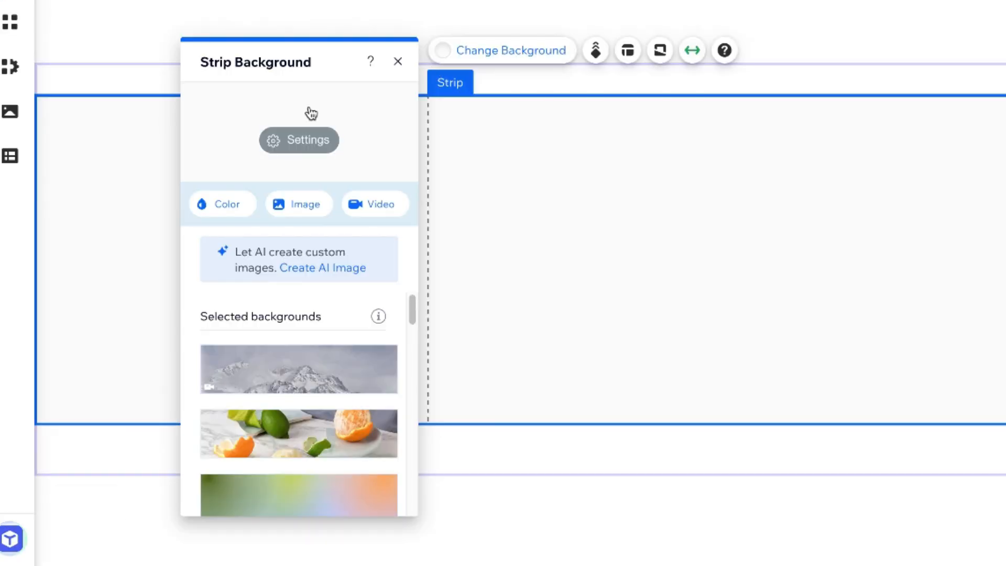
left_click(226, 207)
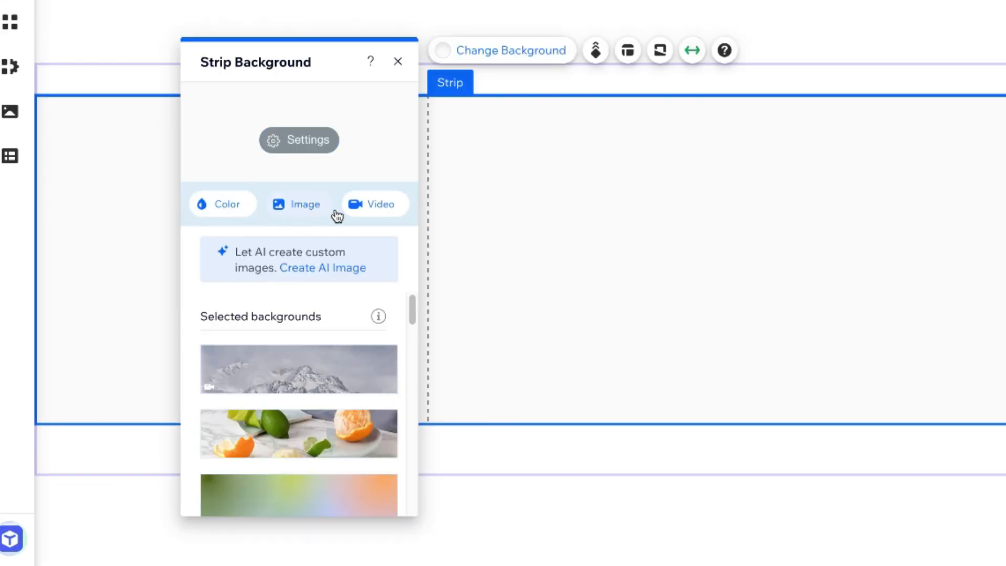
left_click(398, 62)
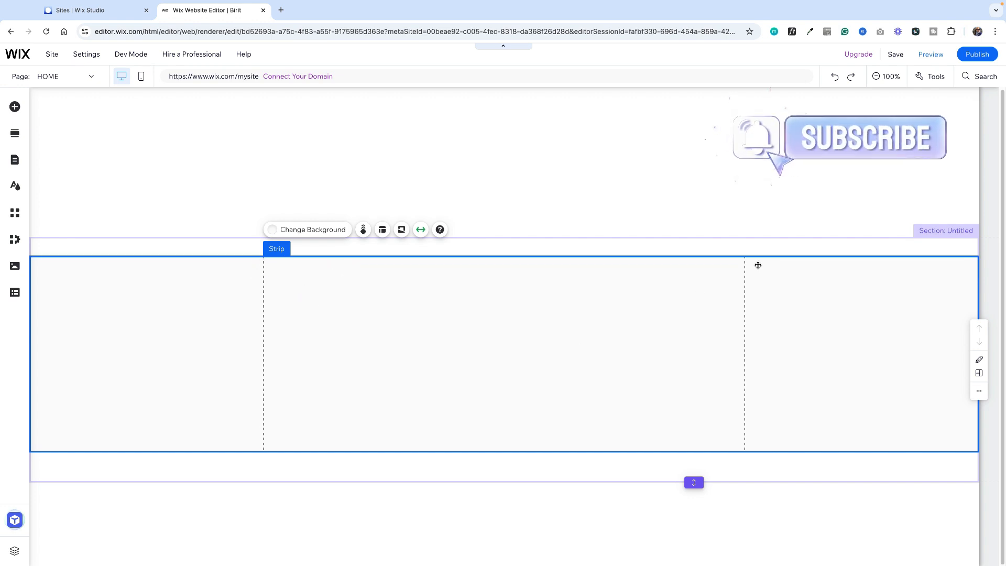
Step: Add a second column to the strip in the blank section
left_click(665, 199)
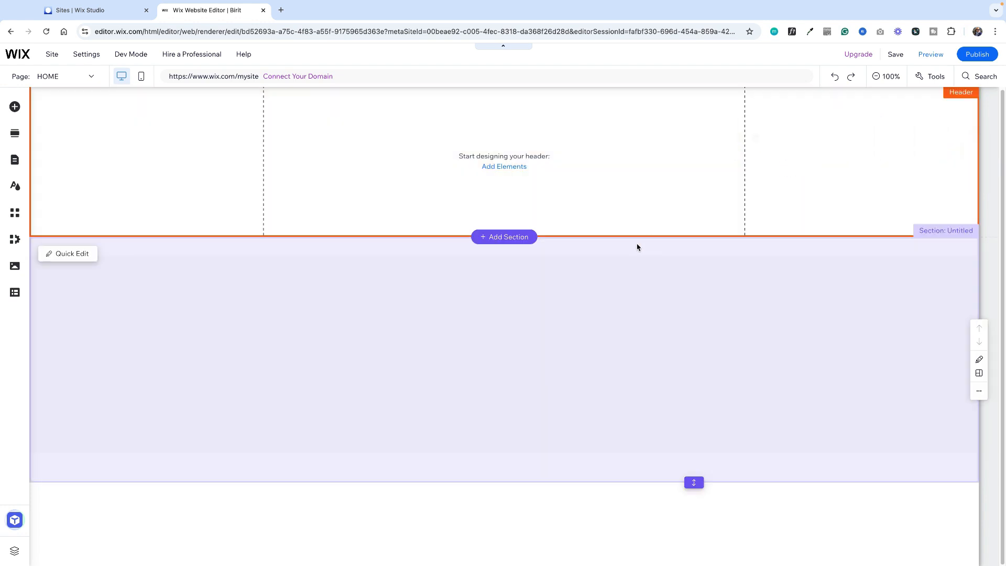
left_click(637, 248)
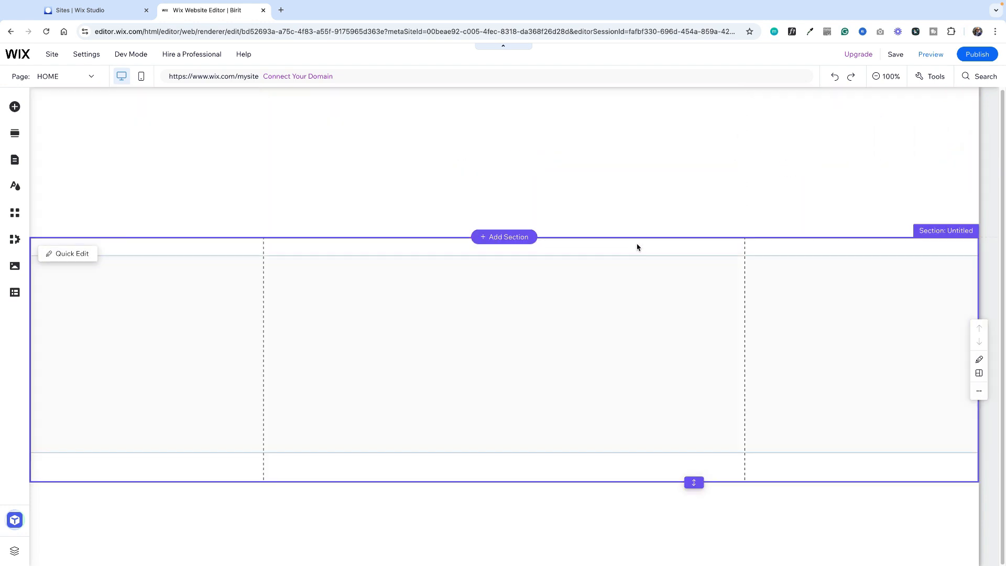
left_click(636, 270)
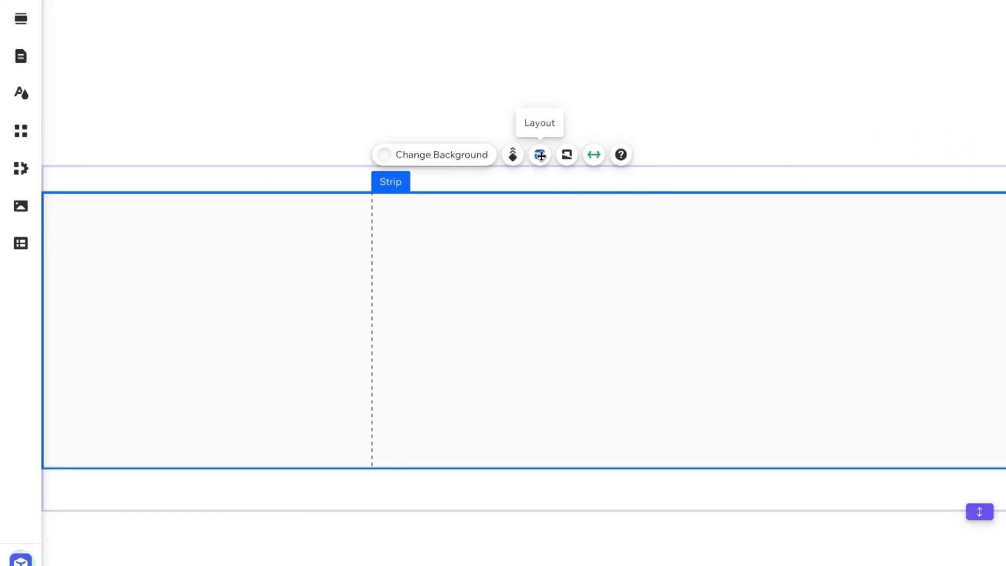
left_click(540, 155)
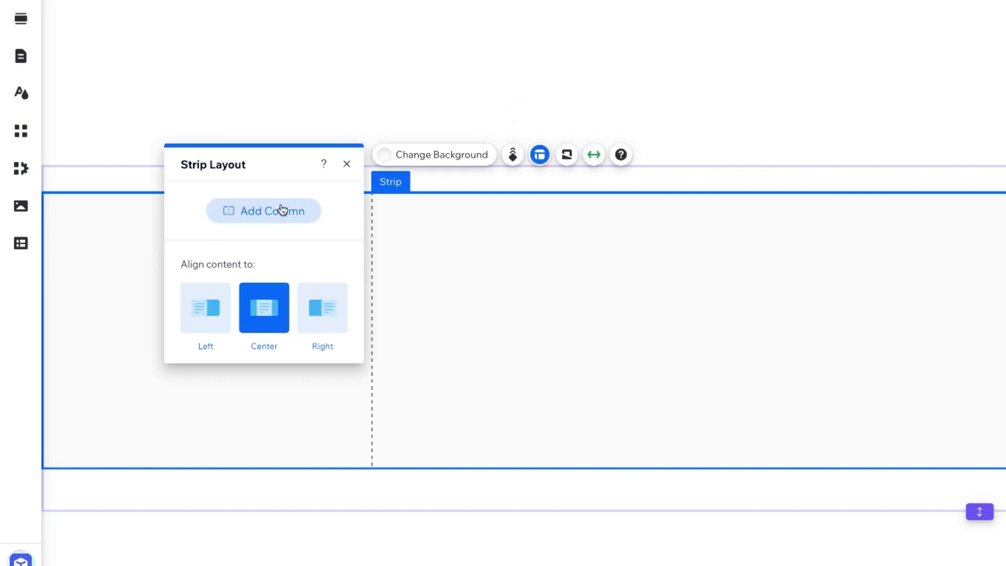
left_click(282, 210)
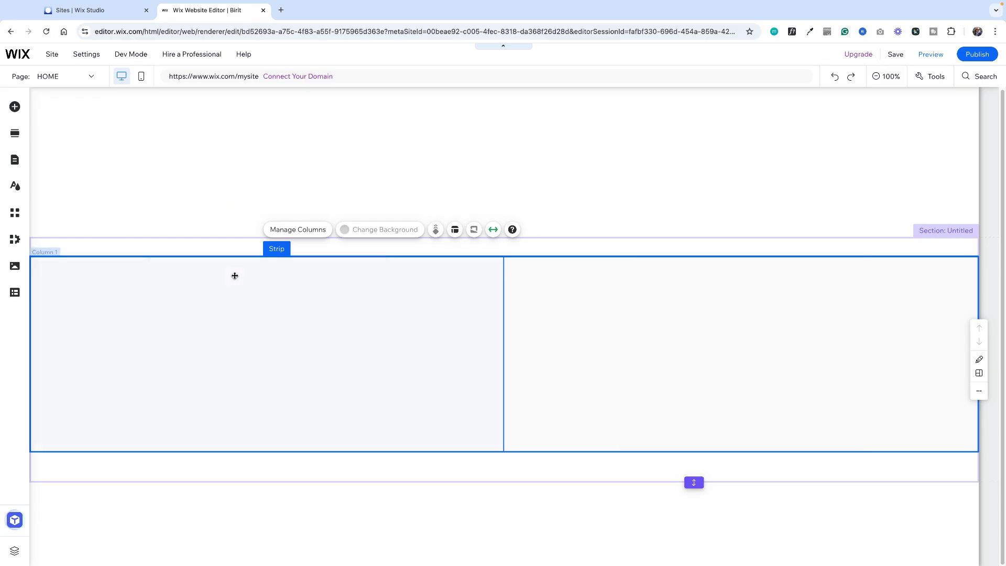
Step: Align the content of the strip's first column to the left and of its second column to the right
left_click(287, 281)
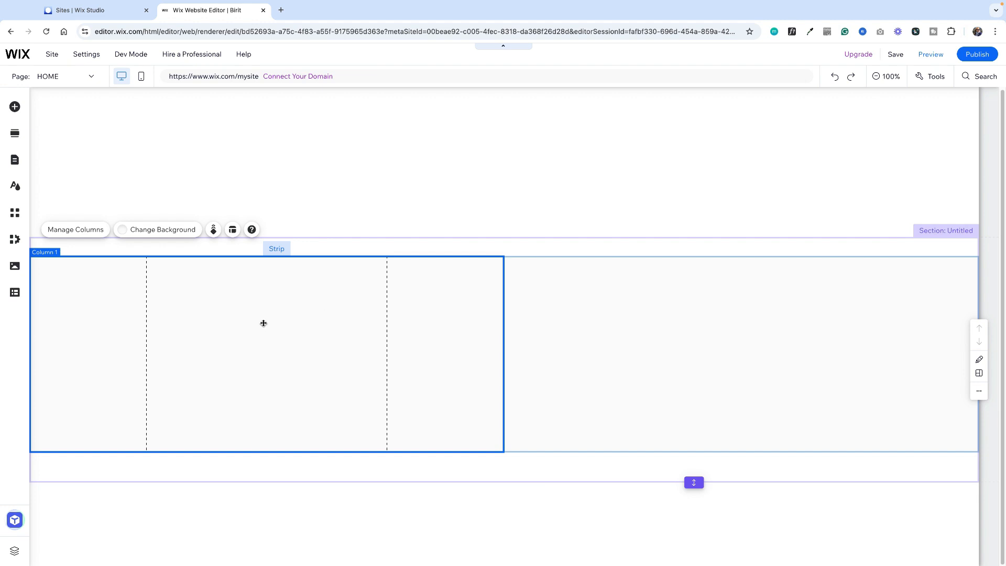
left_click(233, 231)
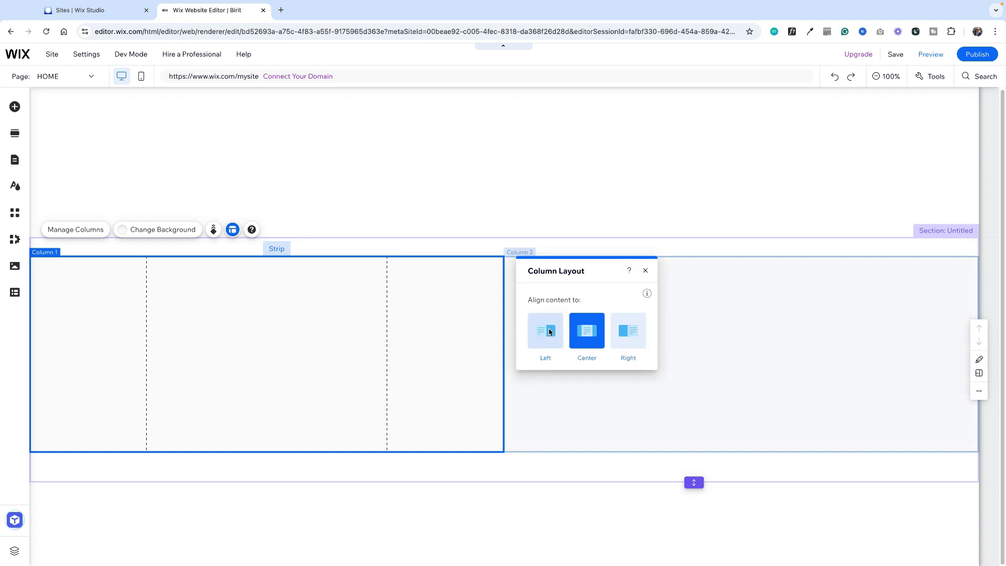
left_click(549, 332)
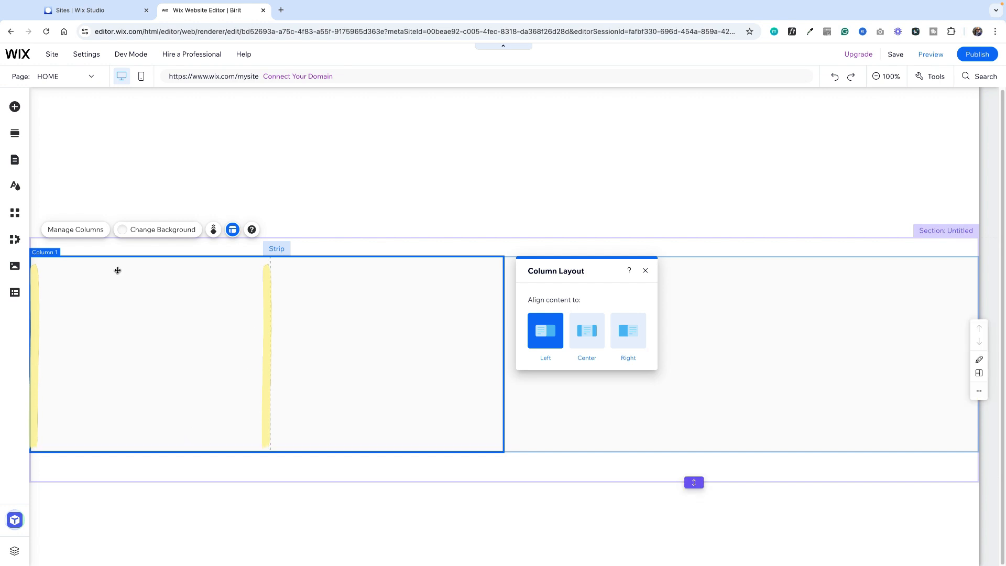
left_click(761, 363)
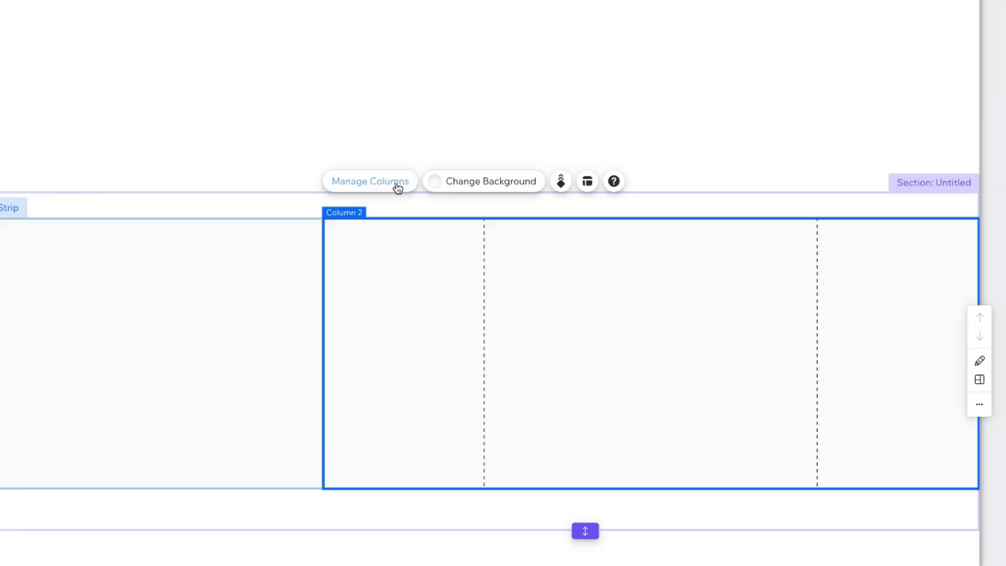
left_click(586, 182)
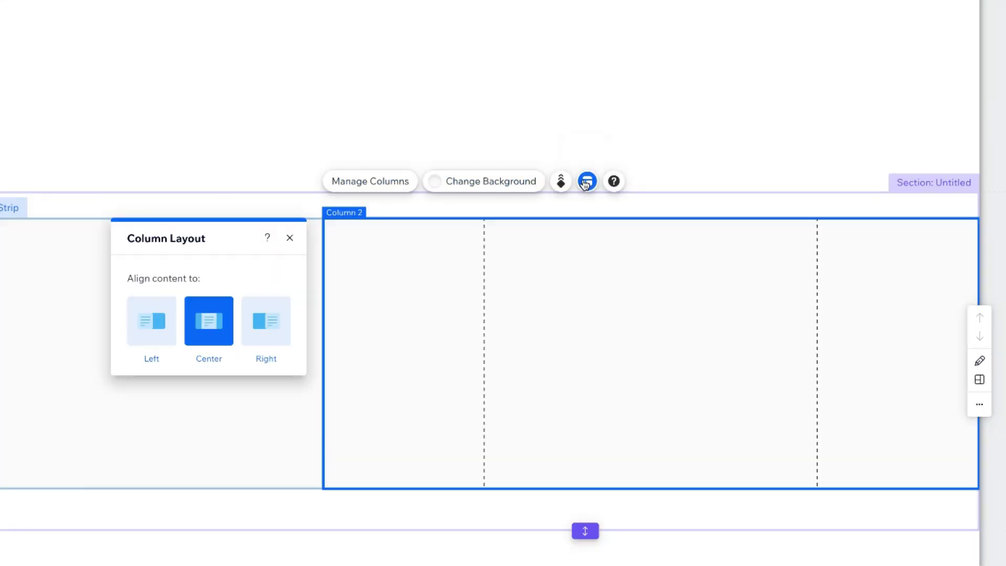
left_click(264, 328)
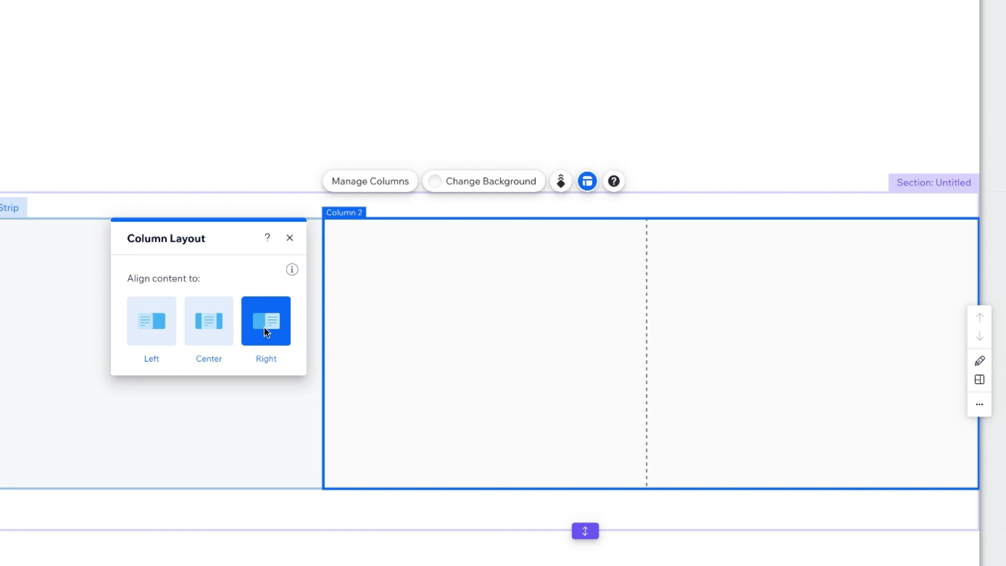
Step: Try custom column proportions of 54/46 and 51/49 for the strip, and return to an equal split
left_click(372, 184)
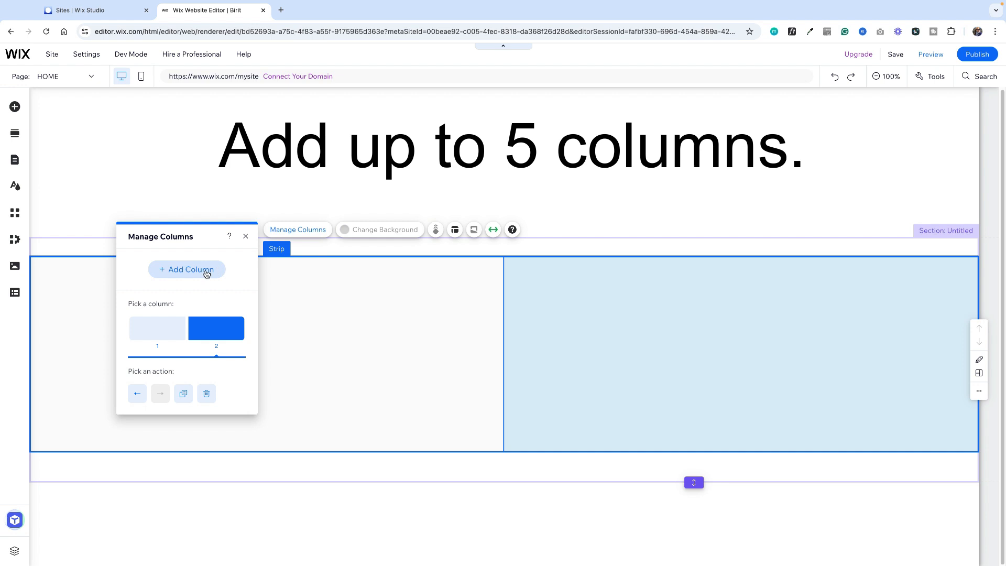
left_click(455, 230)
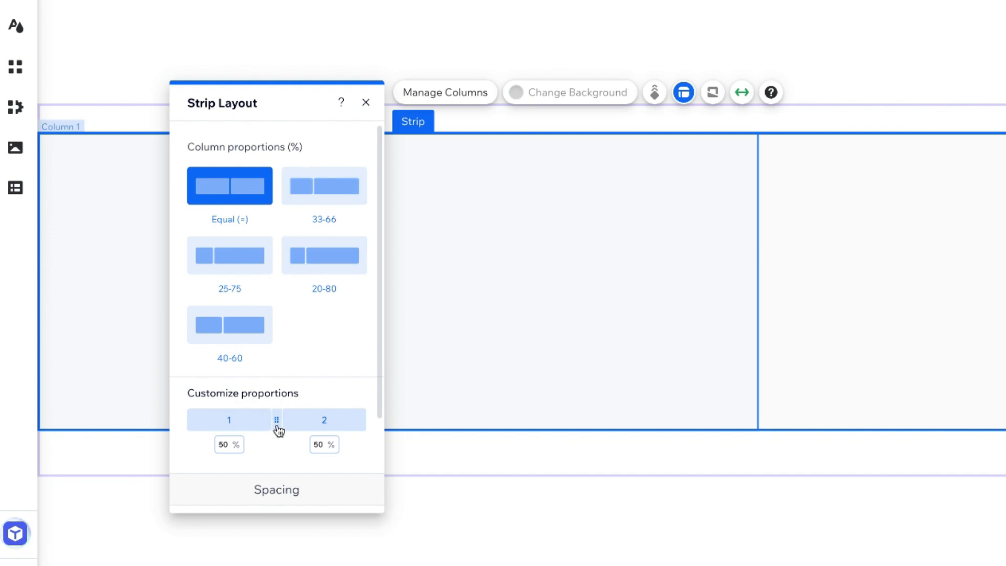
mouse_move(276, 419)
left_mouse_down()
mouse_move(315, 418)
mouse_move(246, 420)
mouse_move(284, 418)
left_mouse_up()
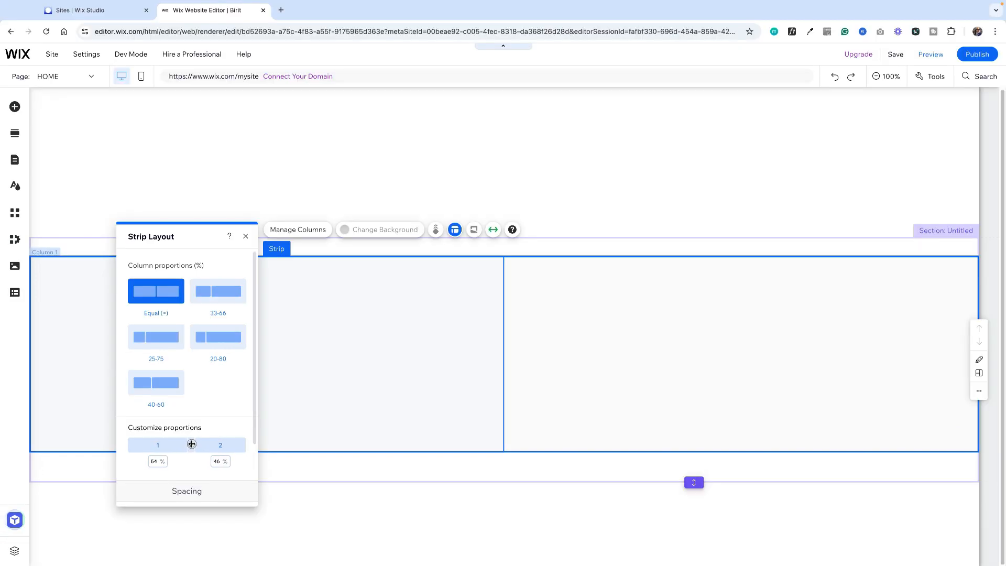
left_click_drag(192, 444, 188, 444)
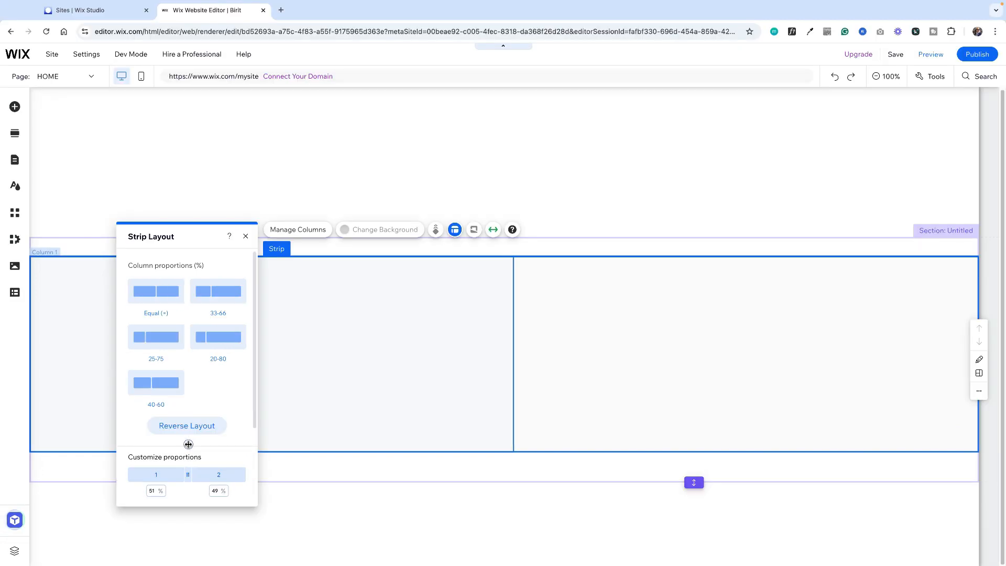
left_click_drag(188, 474, 187, 471)
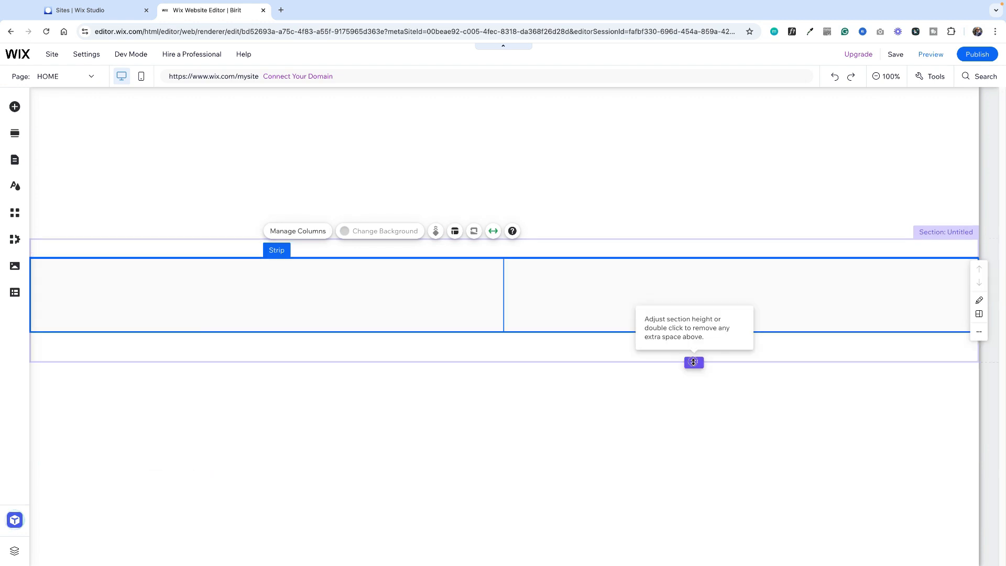
Step: Extend the section's lower edge to leave empty space below the two-column strip
left_click_drag(691, 363, 674, 485)
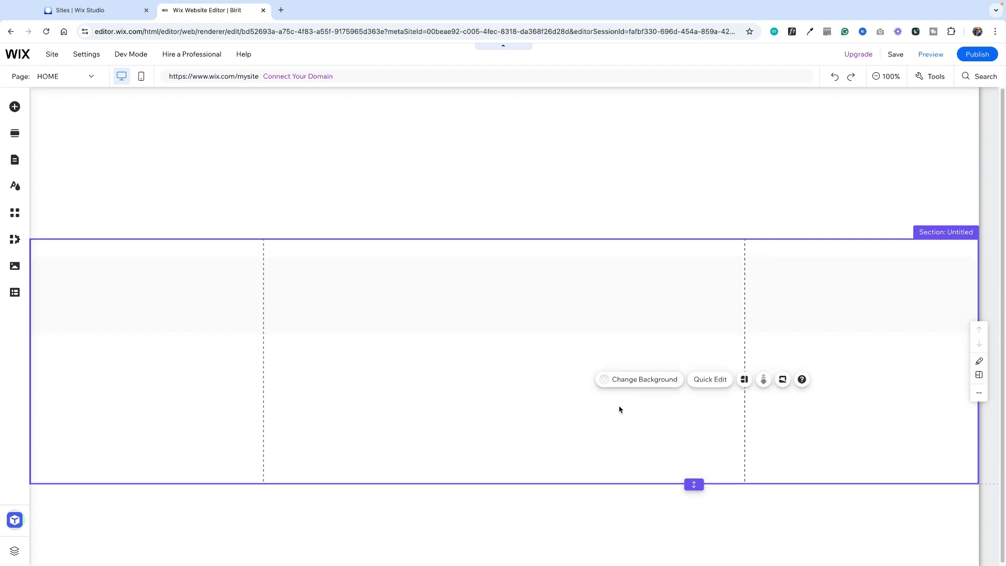
left_click(554, 311)
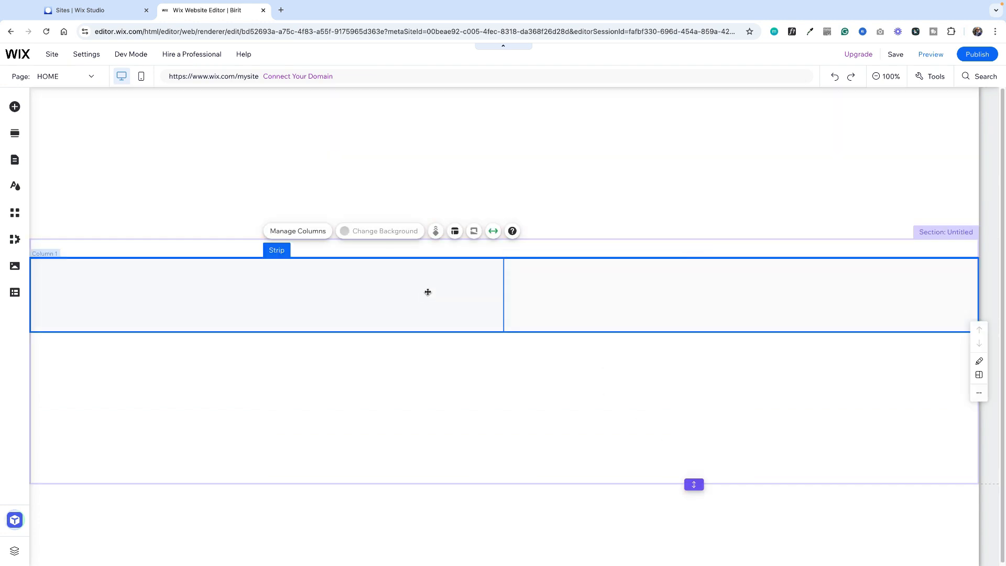
Step: Move the two-column strip from the section up into the header, attaching it there
left_click(550, 200)
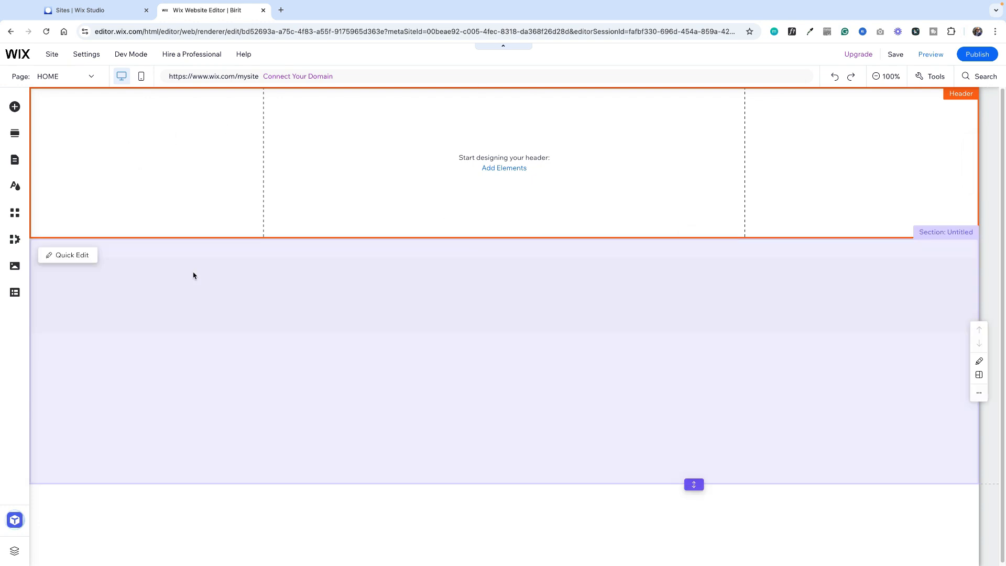
left_click(192, 276)
left_click(192, 277)
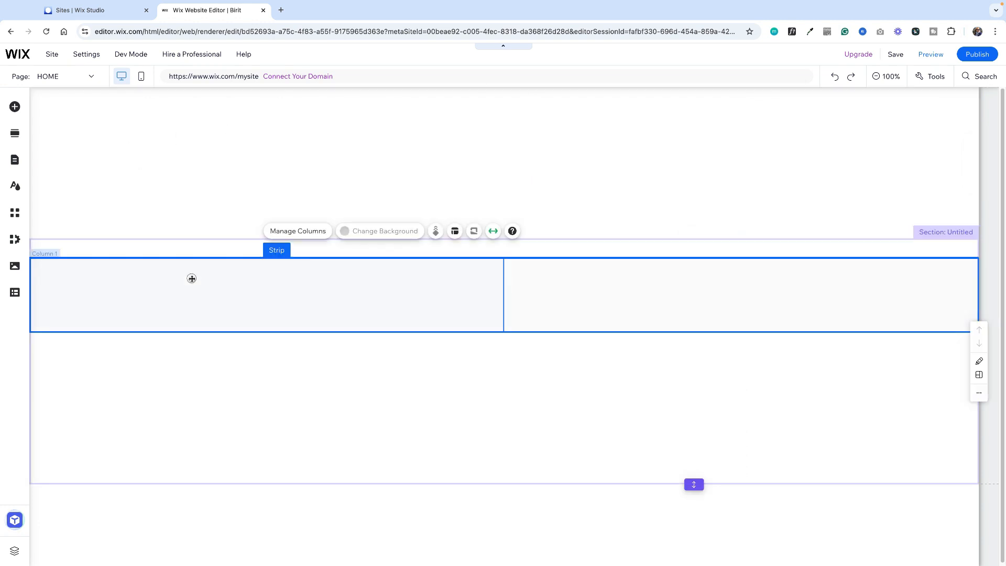
left_click_drag(191, 278, 179, 129)
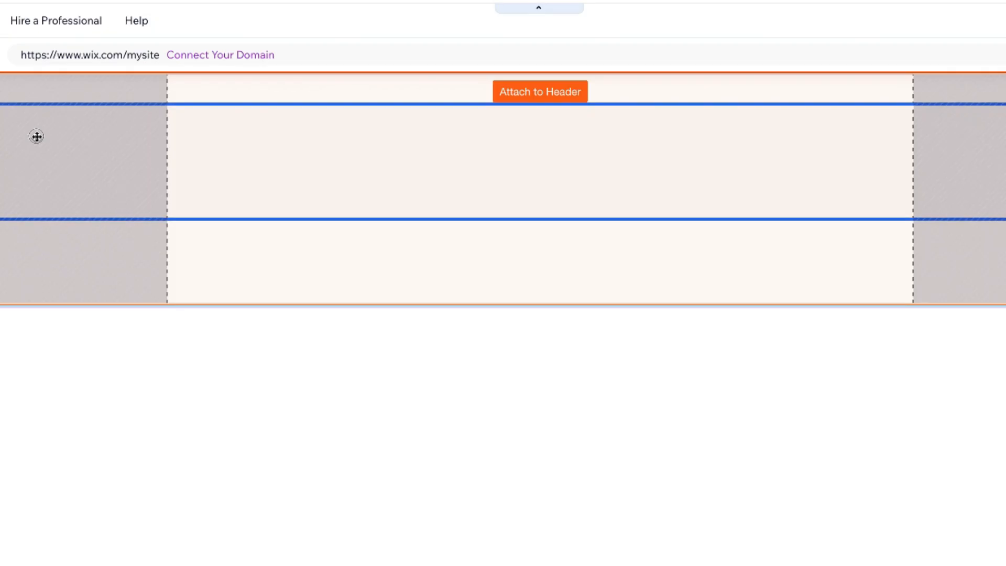
left_click_drag(37, 136, 37, 129)
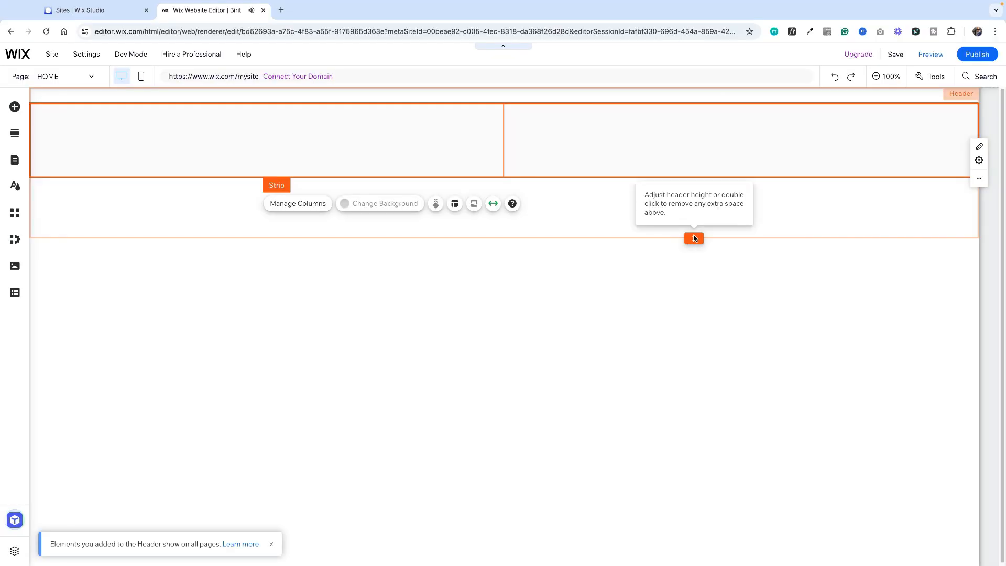
Step: Reduce the header's height so that it ends at the strip's lower edge
left_click(692, 239)
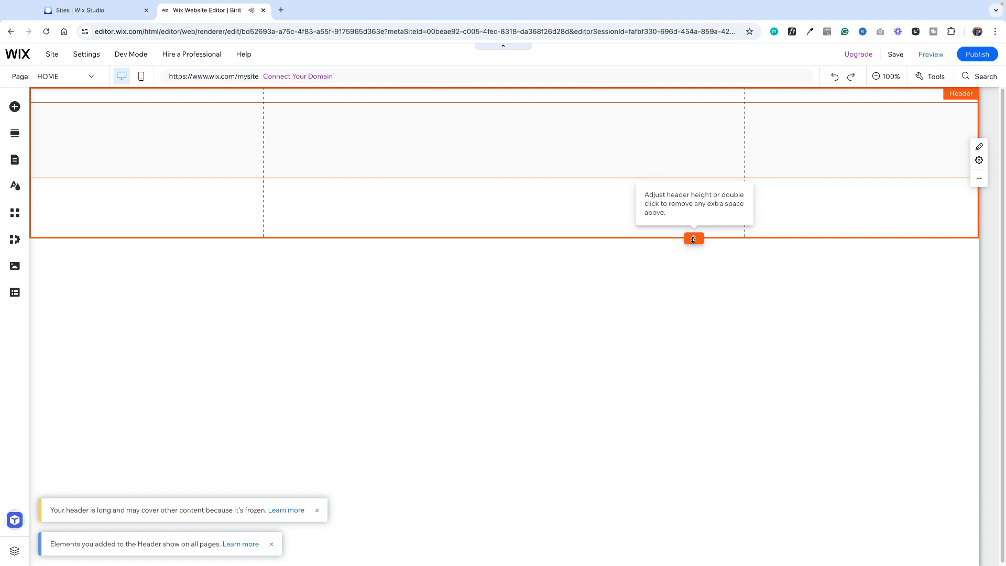
left_click_drag(693, 239, 679, 180)
left_click(652, 97)
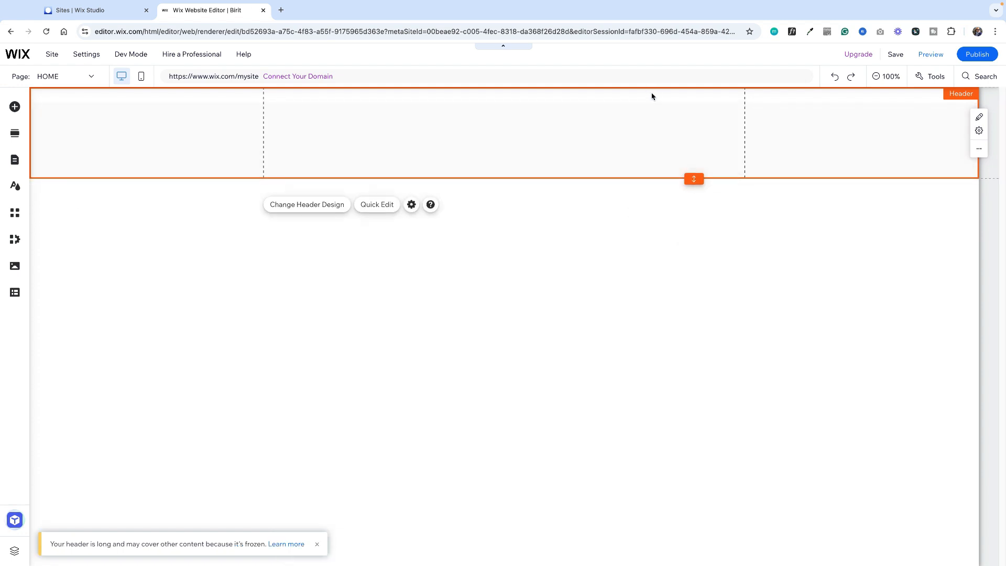
Step: Compare the strip and its columns inside the header with the blank section and footer below
left_click(528, 127)
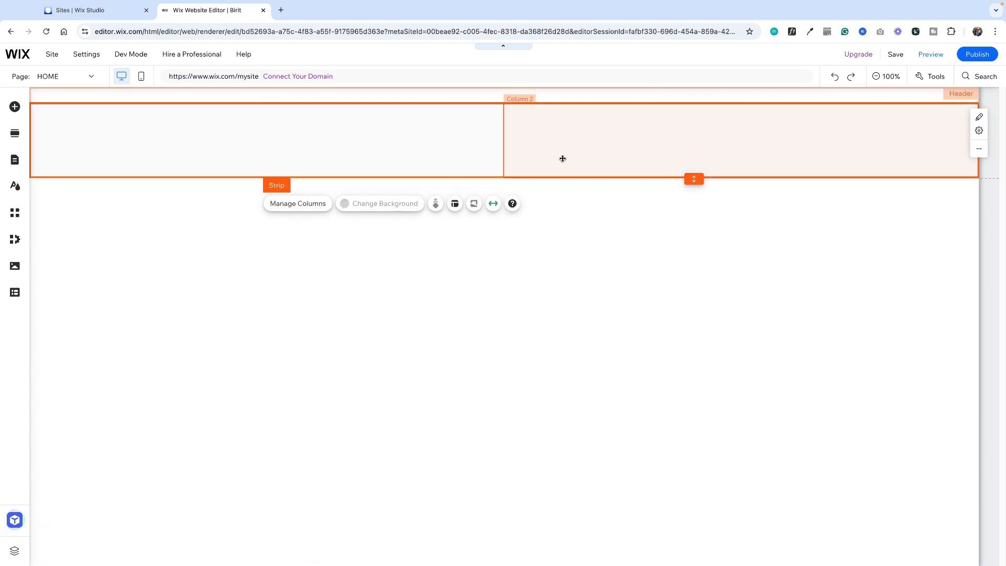
left_click(573, 193)
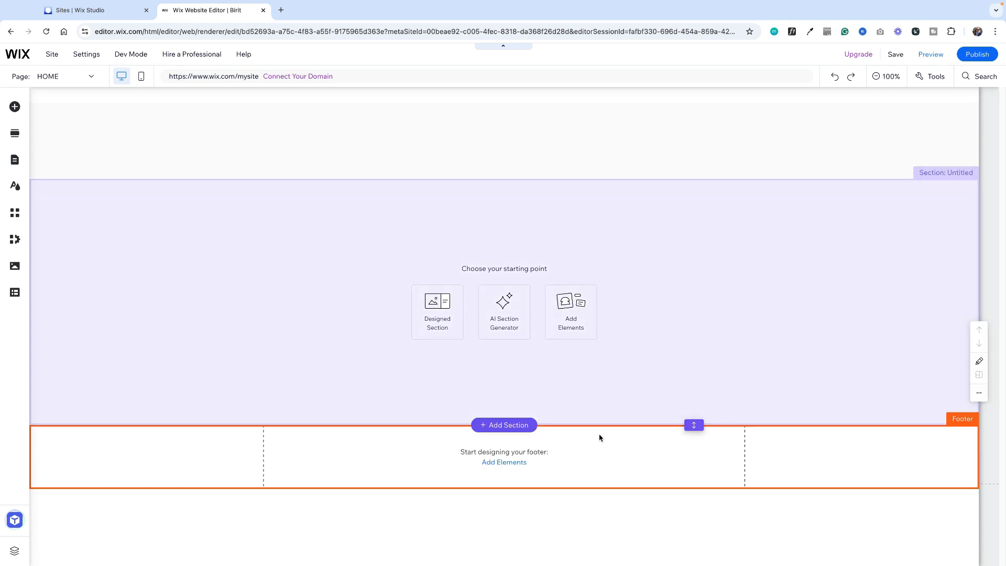
left_click(506, 152)
left_click(377, 126)
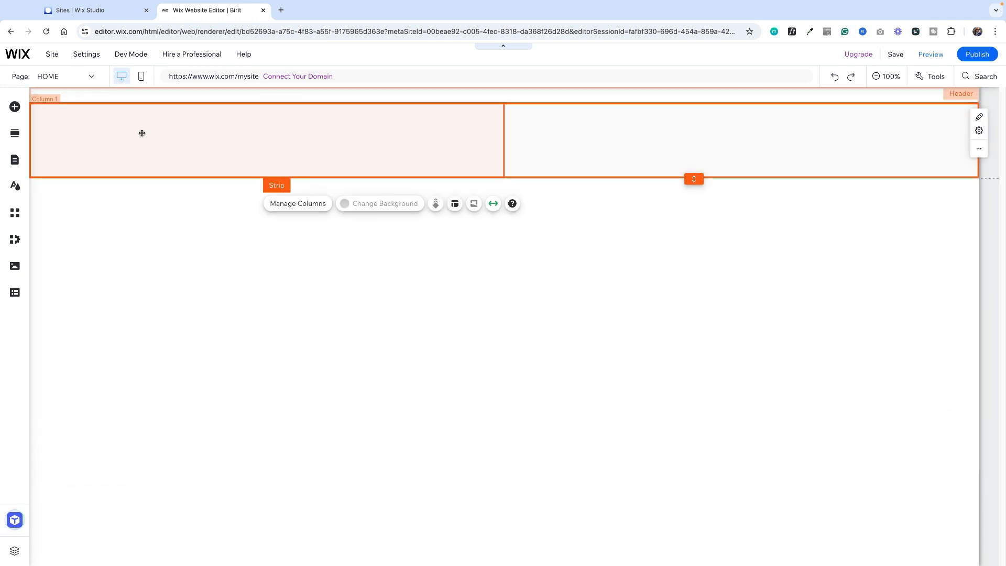
left_click(52, 140)
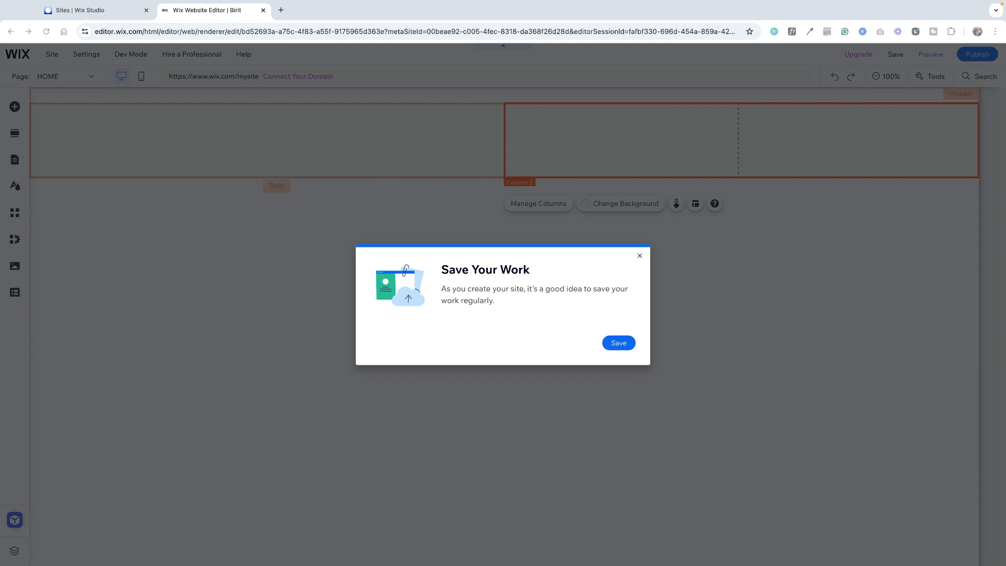
Step: Save the site under the suggested free Wix.com domain, publish it, and permanently dismiss the mobile-editing prompt
left_click(619, 343)
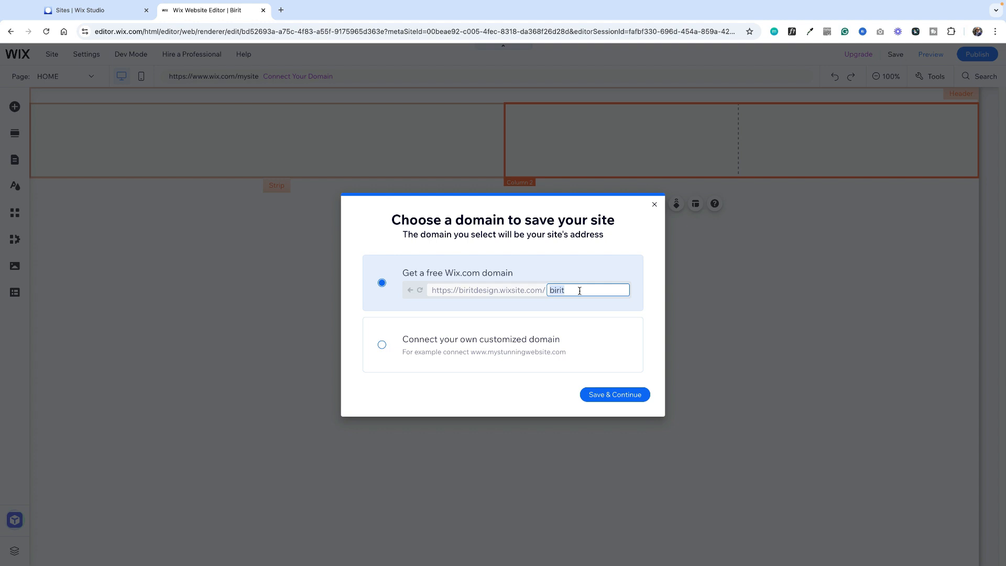
left_click(610, 394)
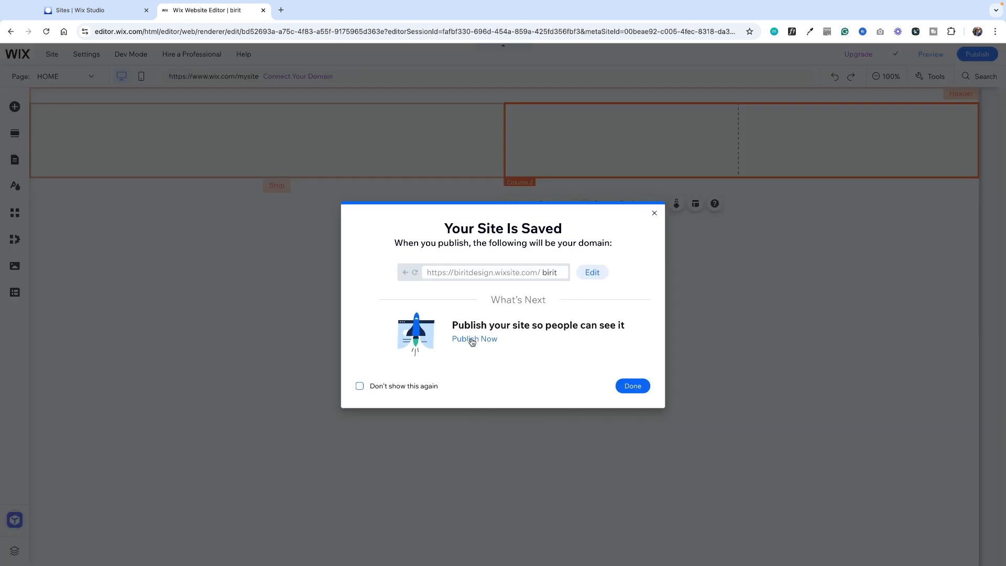
left_click(472, 339)
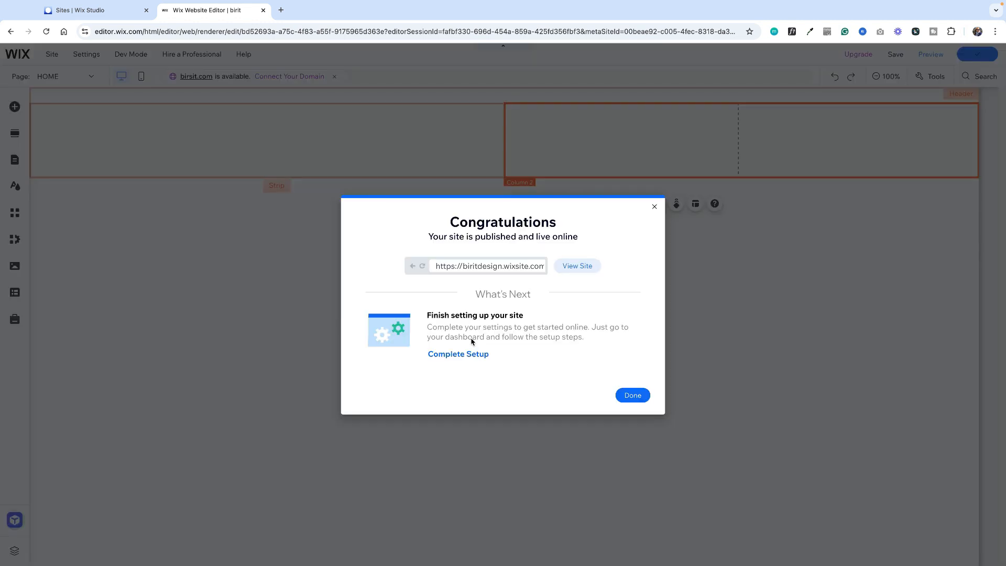
left_click(632, 395)
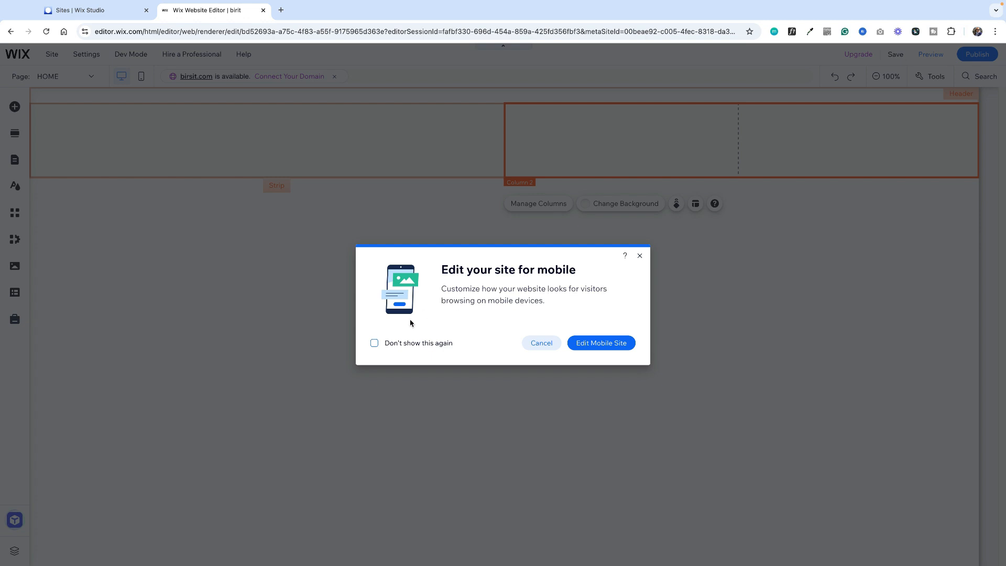
left_click(375, 344)
left_click(543, 343)
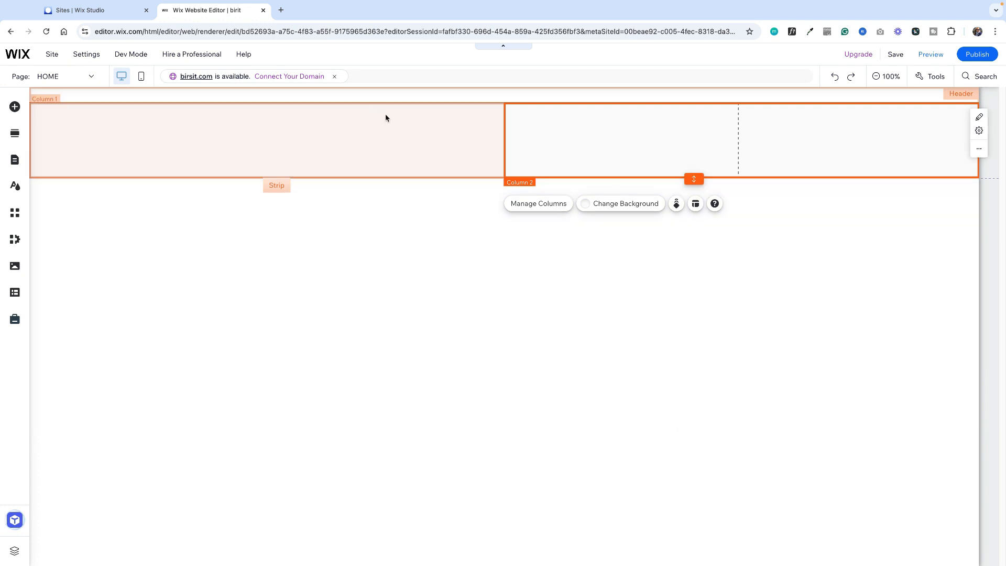
Step: Add a Heading 1 text reading "Logo" and place it, narrowed to fit, at the left end of the header strip's first column
left_click(14, 107)
left_click(48, 128)
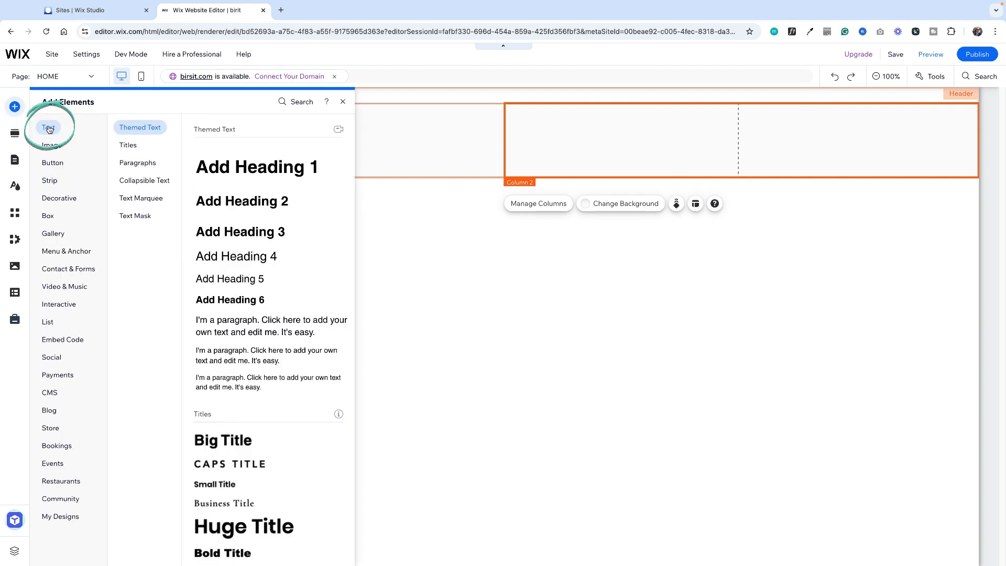
left_click_drag(246, 202, 438, 283)
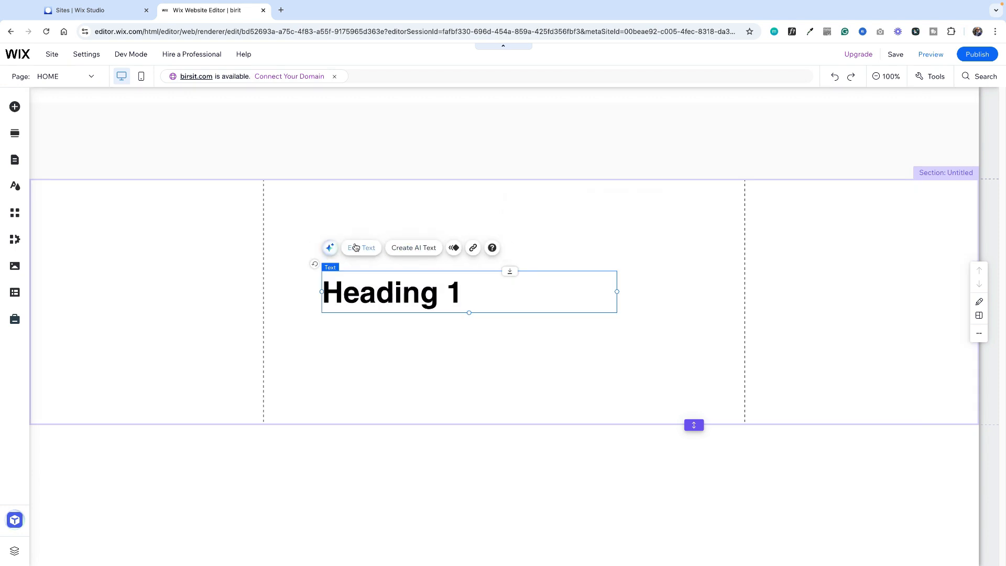
left_click(355, 247)
type("Logo")
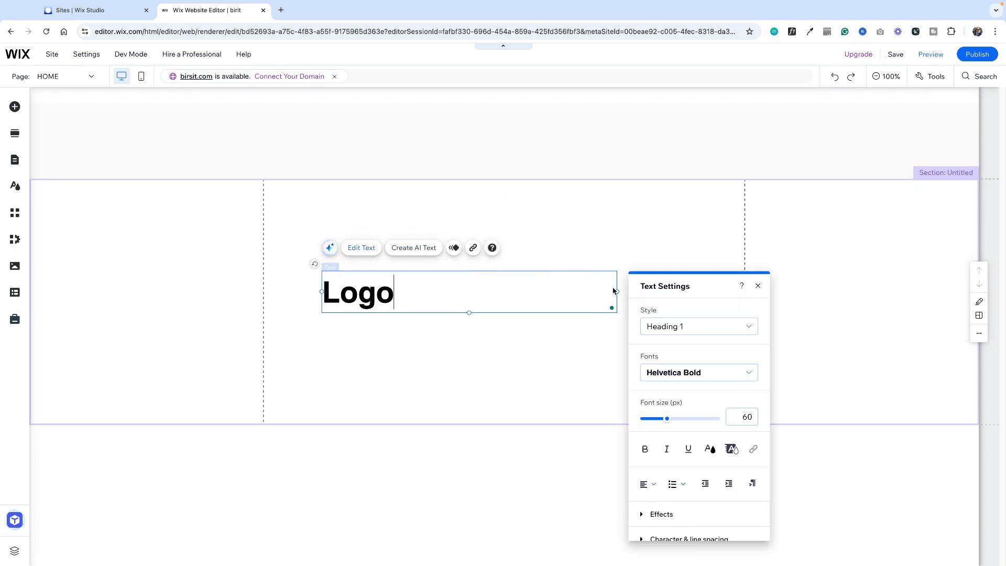
left_click_drag(615, 291, 91, 145)
left_click(366, 297)
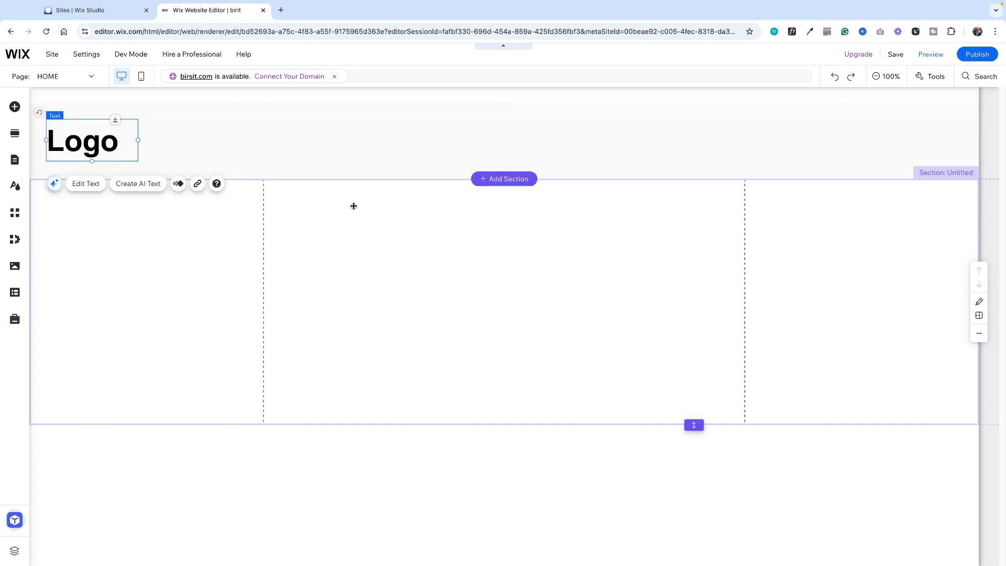
Step: Add the first themed button near the right end of the header strip's second column
left_click(14, 108)
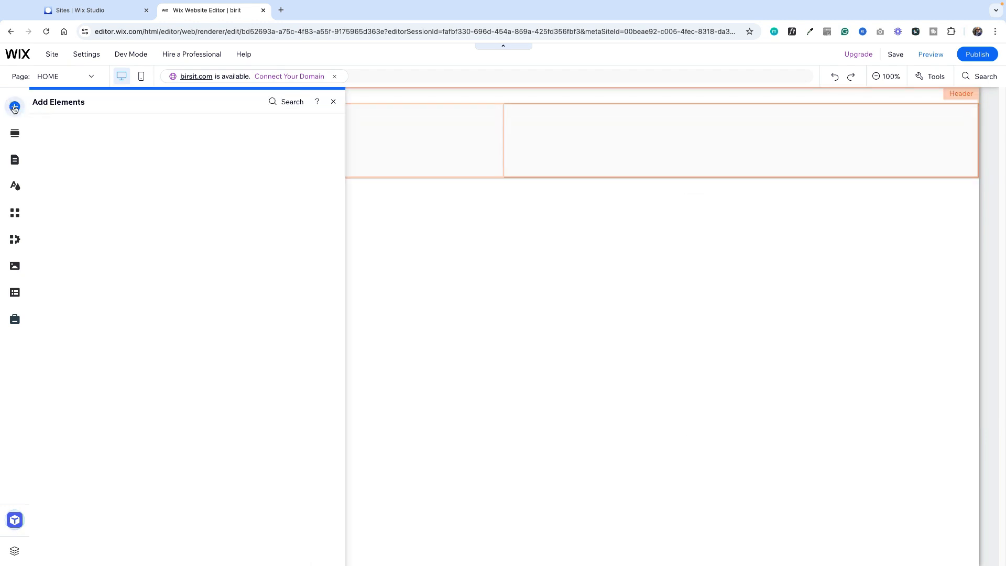
left_click(52, 145)
left_click(51, 162)
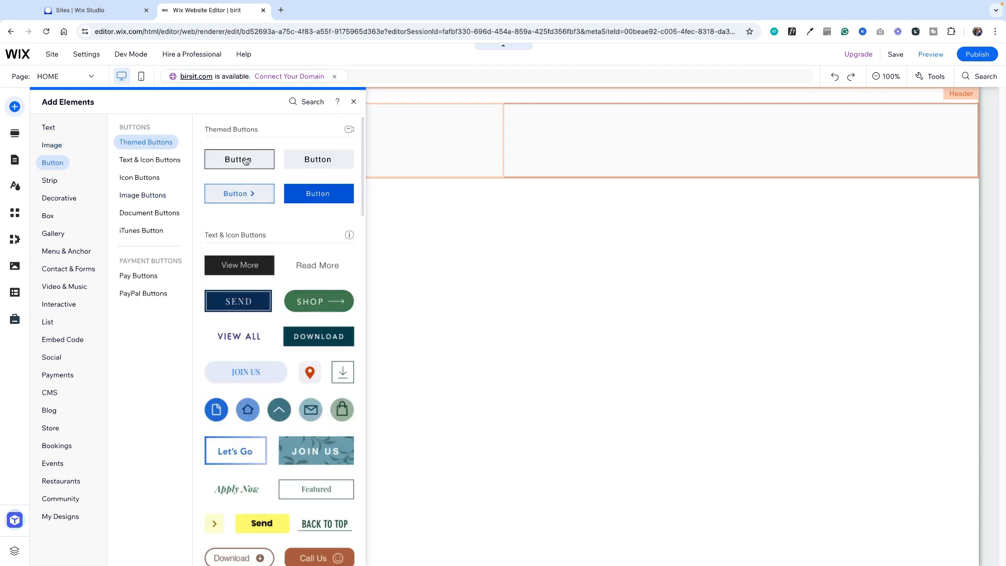
left_click_drag(245, 162, 900, 139)
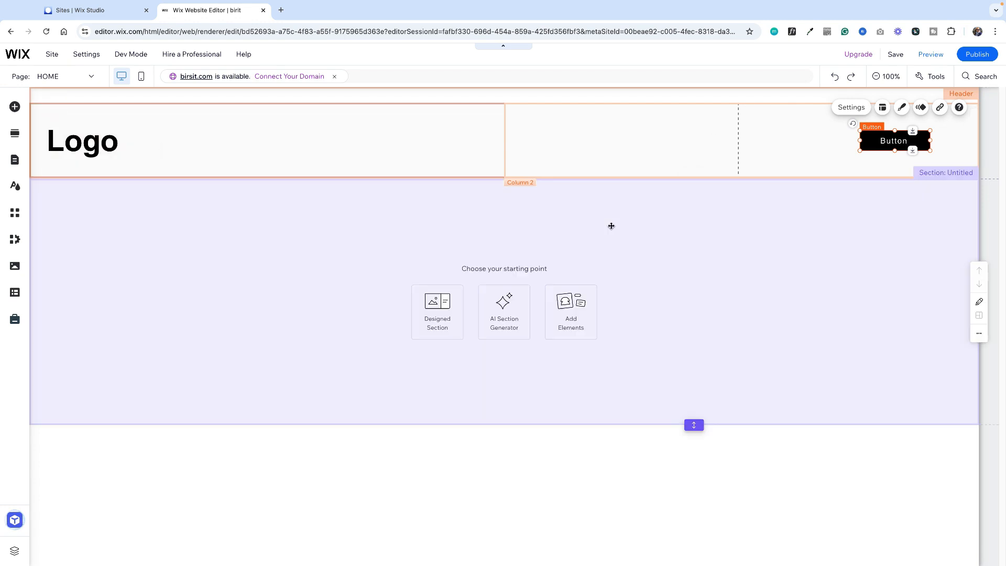
left_click(608, 225)
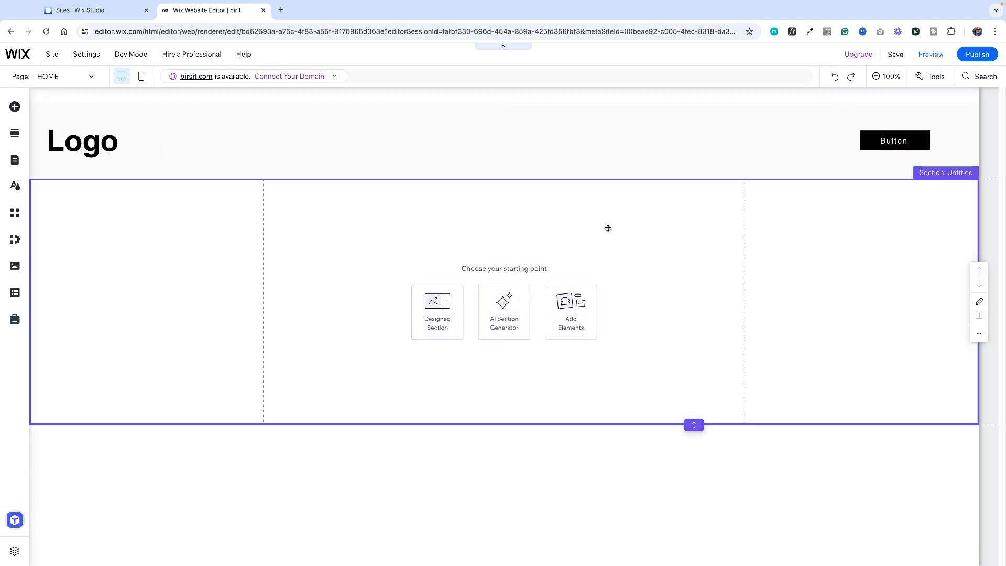
Step: Inspect the header, its strip and each of the two columns in turn
left_click(426, 124)
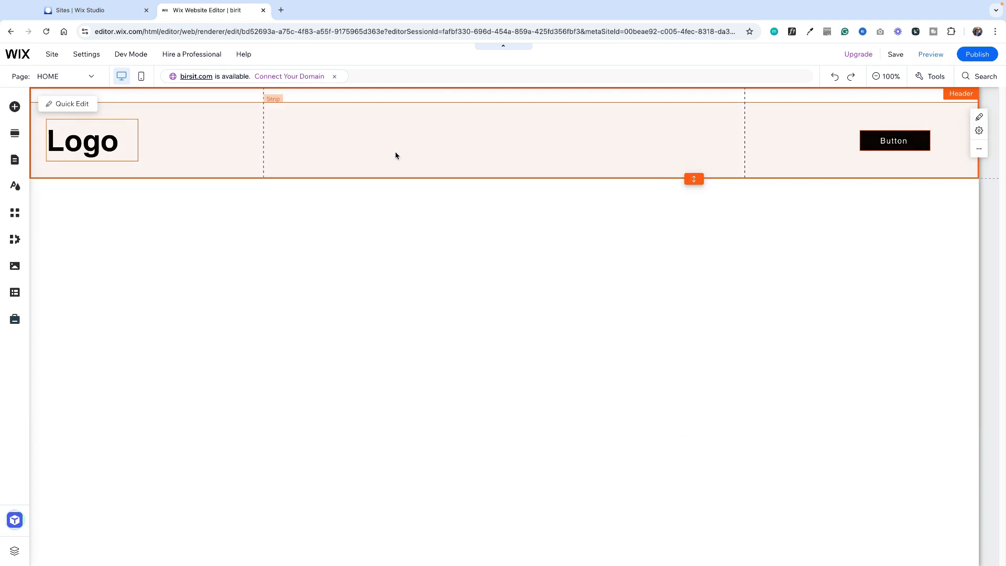
left_click(314, 134)
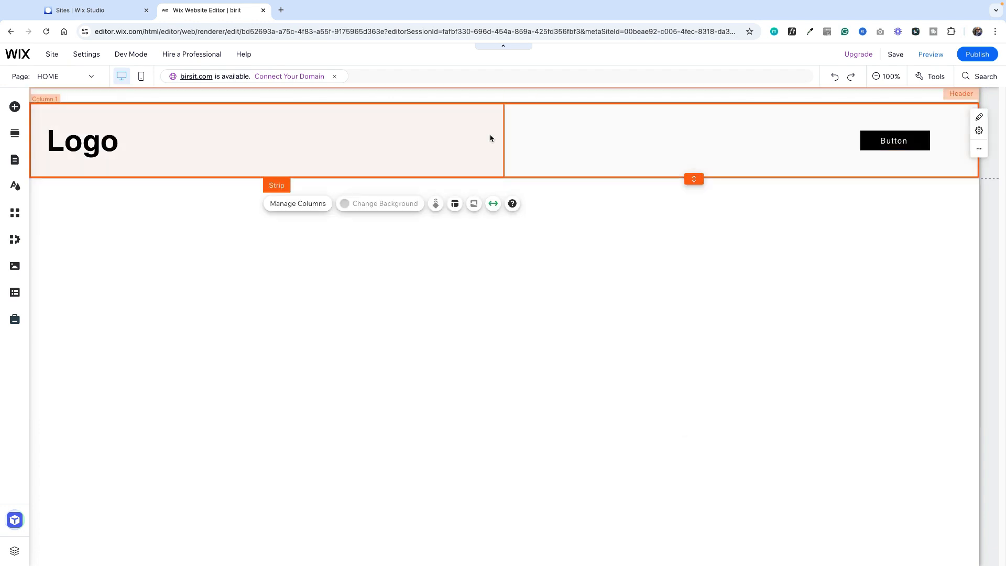
left_click(596, 135)
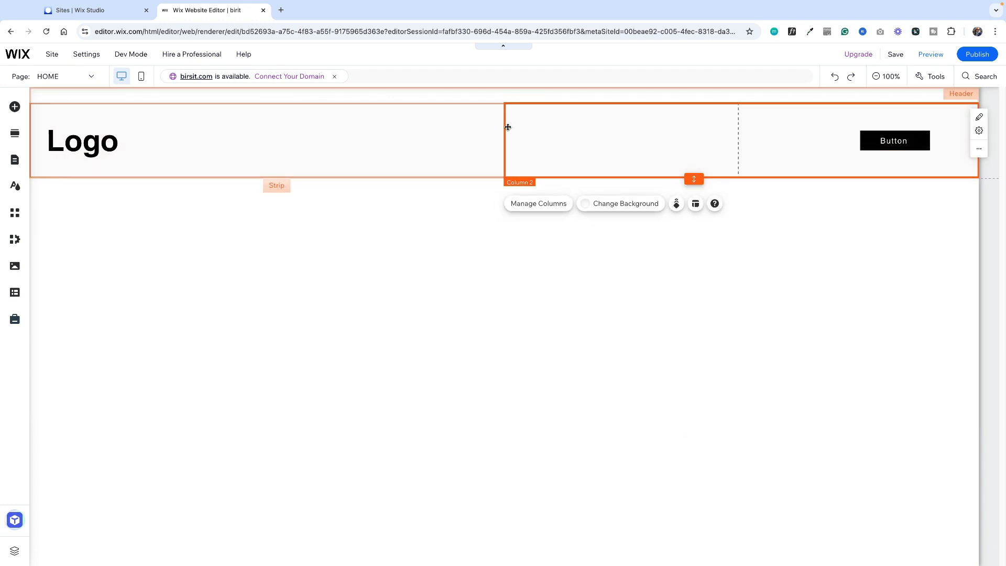
left_click(428, 129)
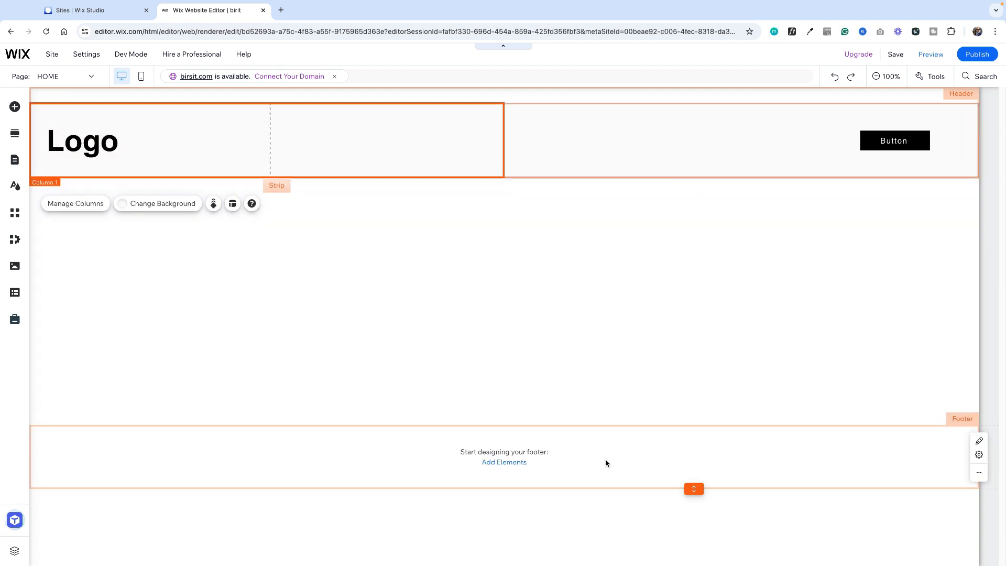
Step: Extend the footer's lower edge to roughly double its height
left_click(609, 465)
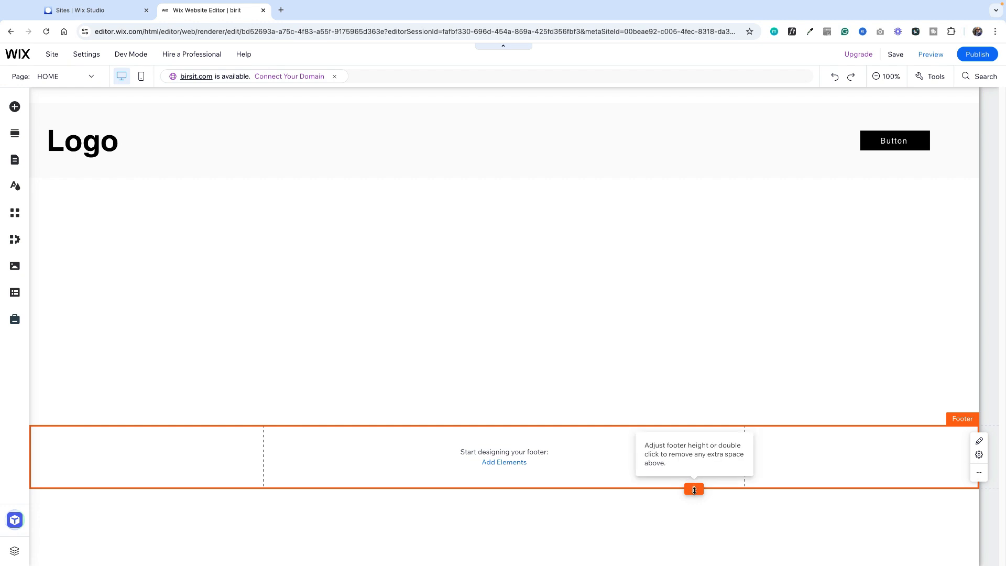
left_click_drag(692, 494, 694, 545)
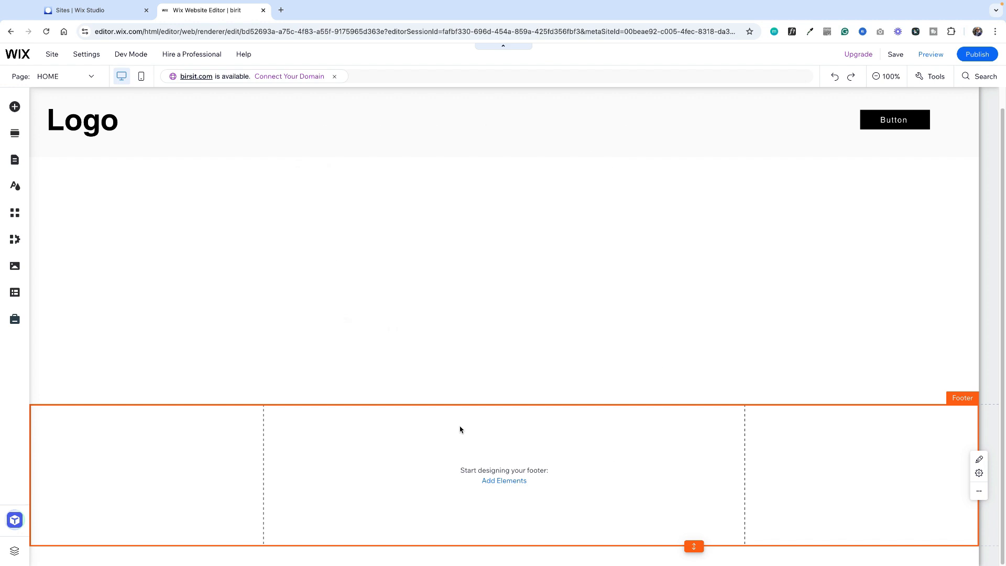
mouse_move(429, 295)
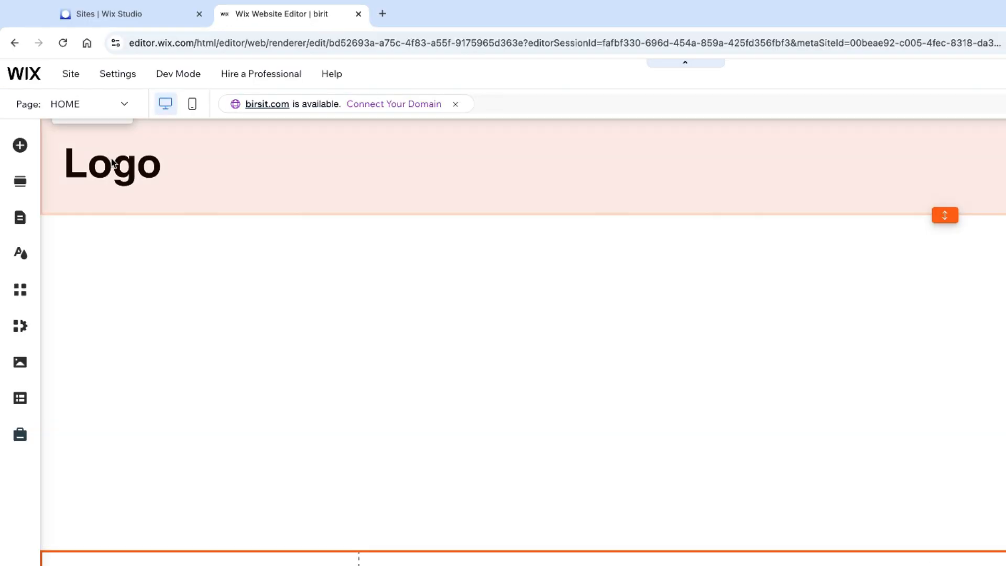
Step: Duplicate the header's "Logo" text and place the copy in the middle of the footer
left_click(83, 117)
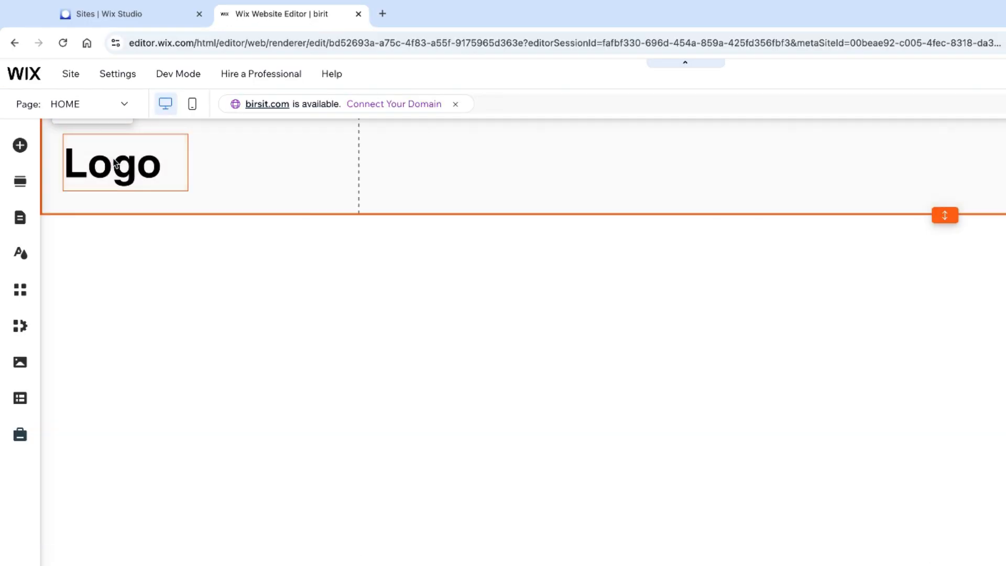
right_click(85, 119)
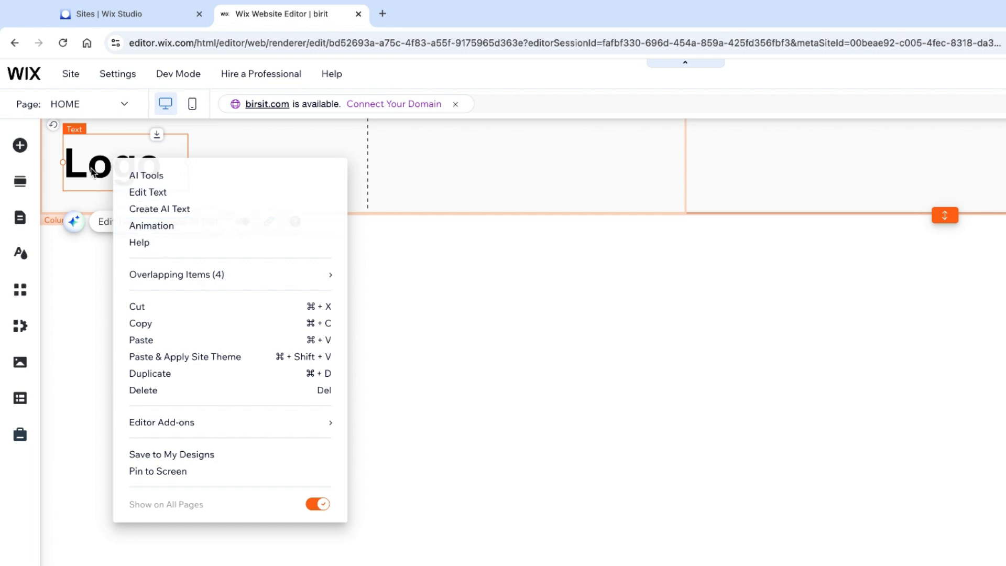
left_click(164, 374)
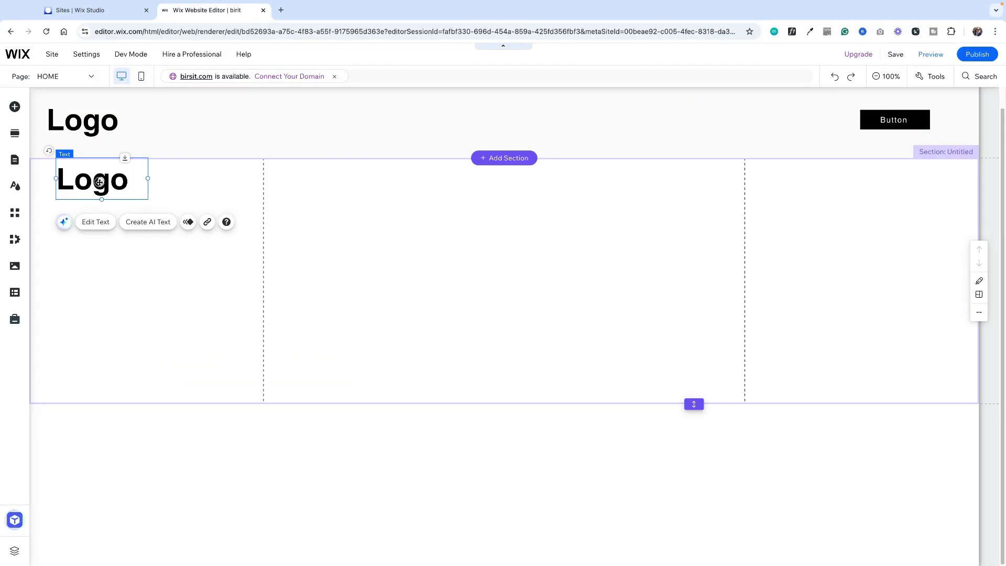
left_click_drag(128, 223, 405, 480)
left_click_drag(298, 351, 499, 466)
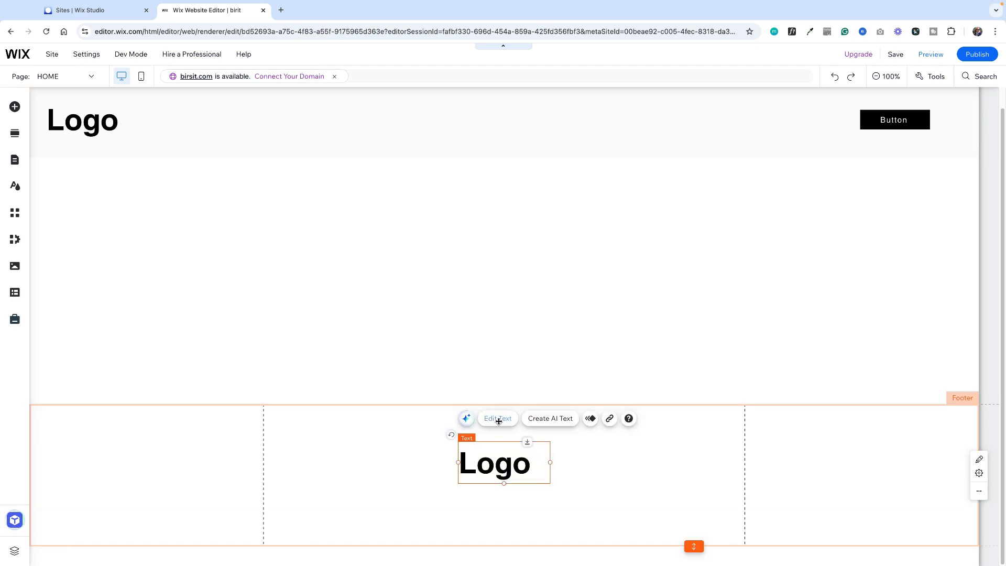
Step: Center-align the text inside the footer logo's box and move the logo slightly upward
left_click(498, 418)
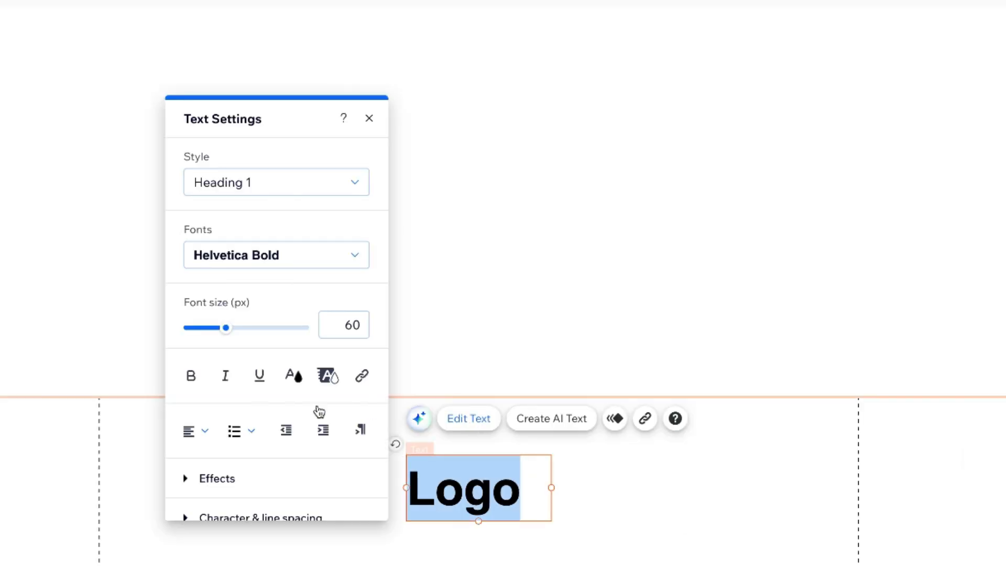
left_click(211, 438)
left_click(202, 455)
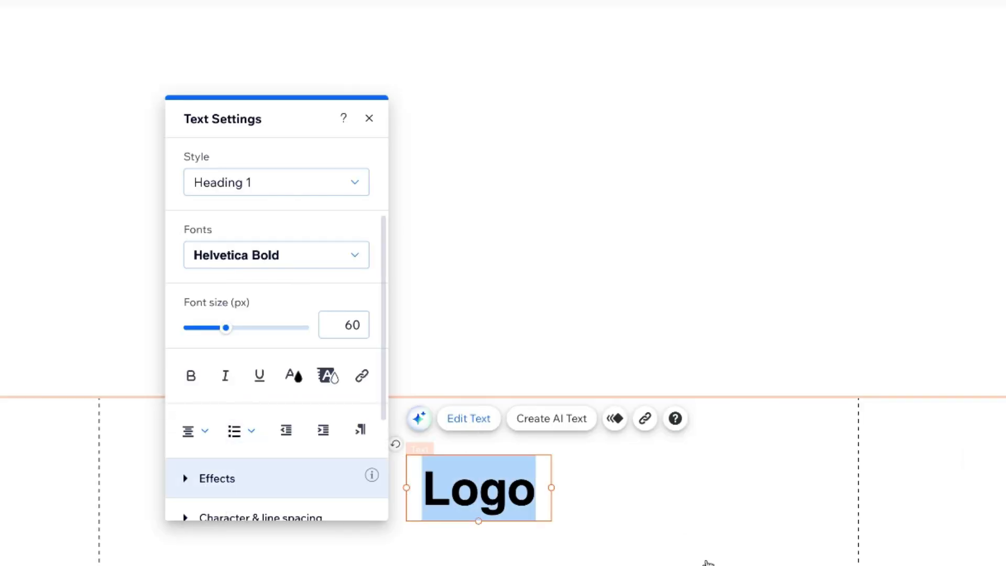
left_click(702, 545)
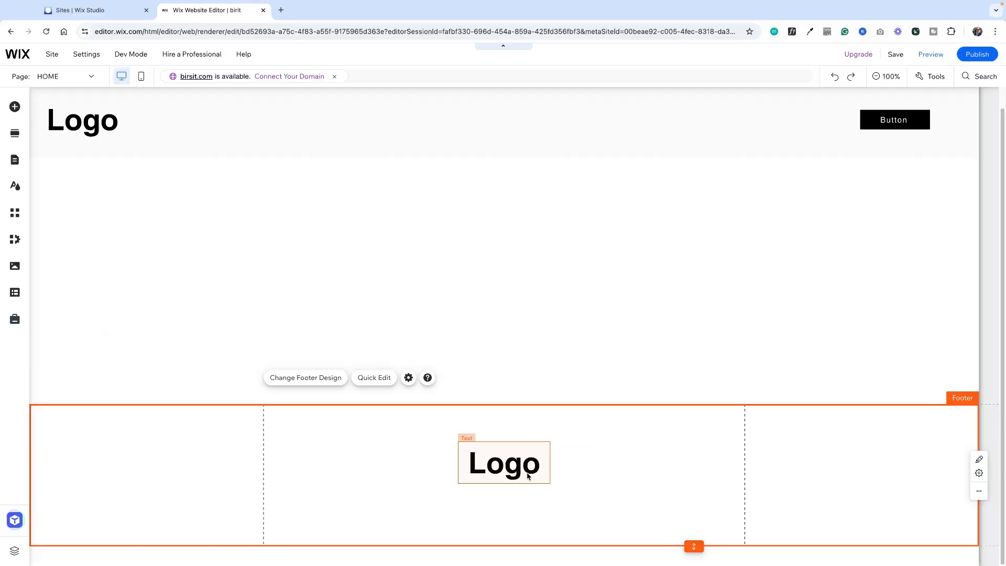
left_click_drag(527, 475, 527, 463)
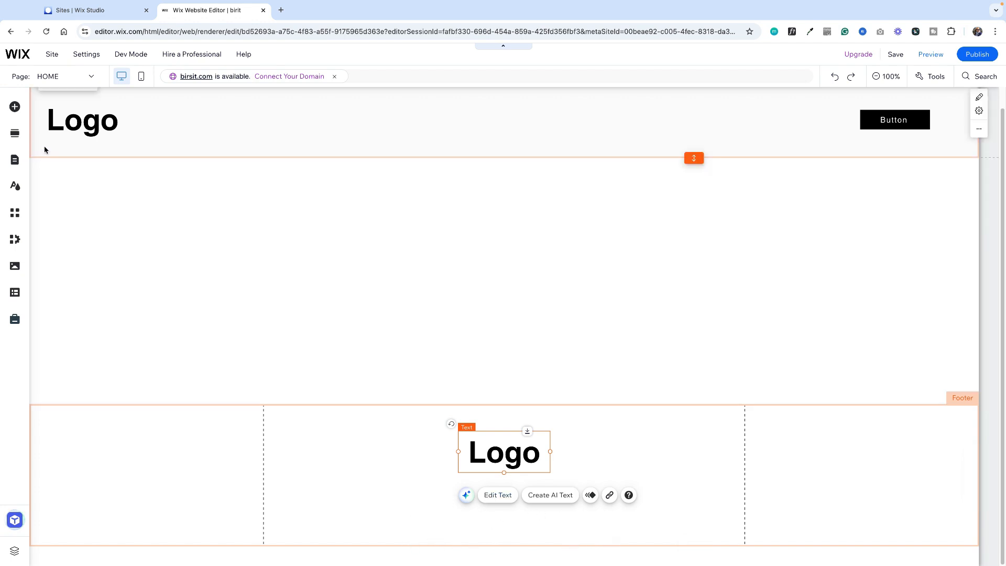
Step: Add the smallest themed paragraph to the footer, widened to a single line and horizontally centred below the logo
left_click(15, 107)
left_click(48, 127)
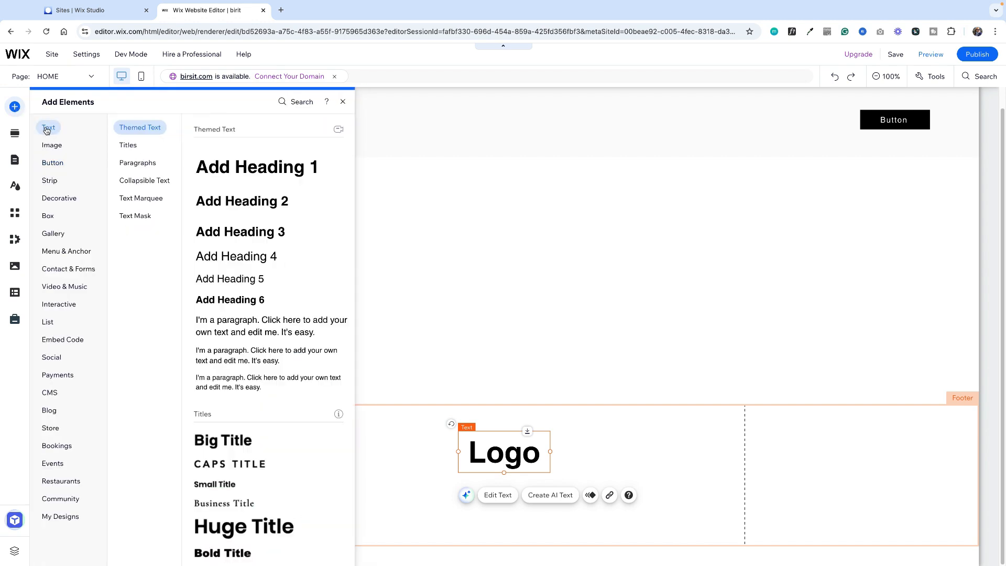
left_click_drag(234, 385, 470, 526)
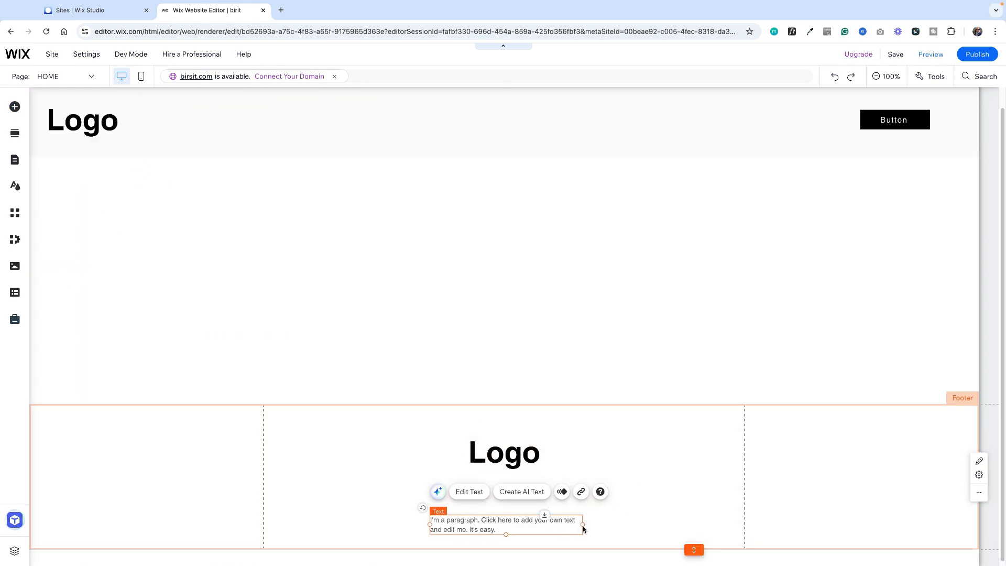
left_click_drag(581, 524, 657, 522)
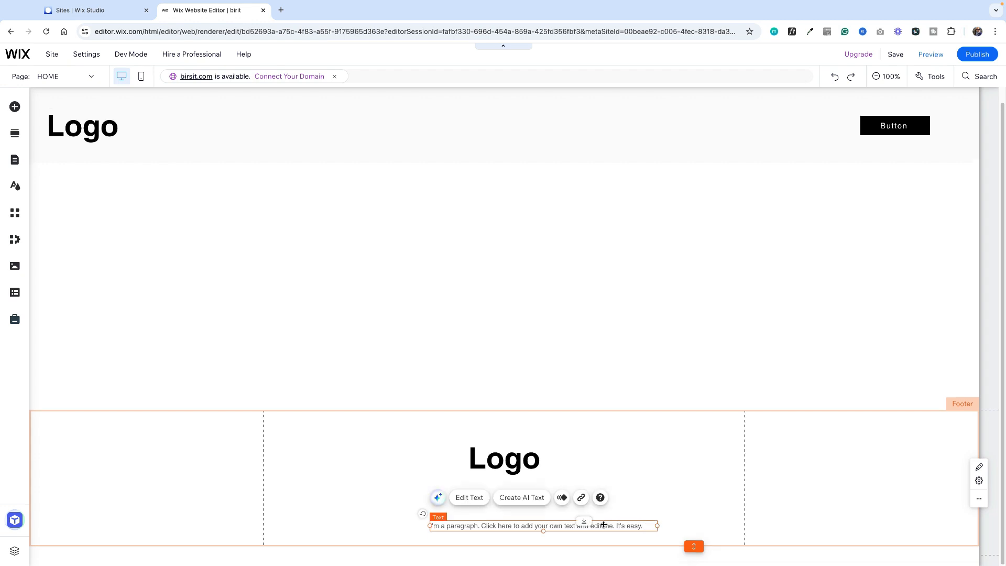
left_click_drag(592, 523, 556, 526)
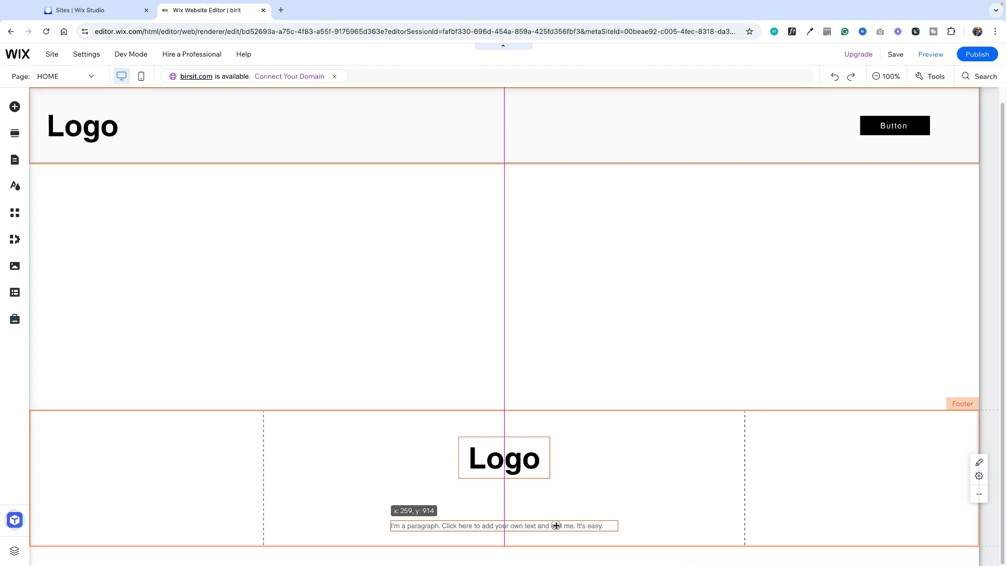
Step: Adjust the footer logo's vertical position to sit slightly higher, still horizontally centred, and select the paragraph below it
left_click_drag(524, 458, 524, 480)
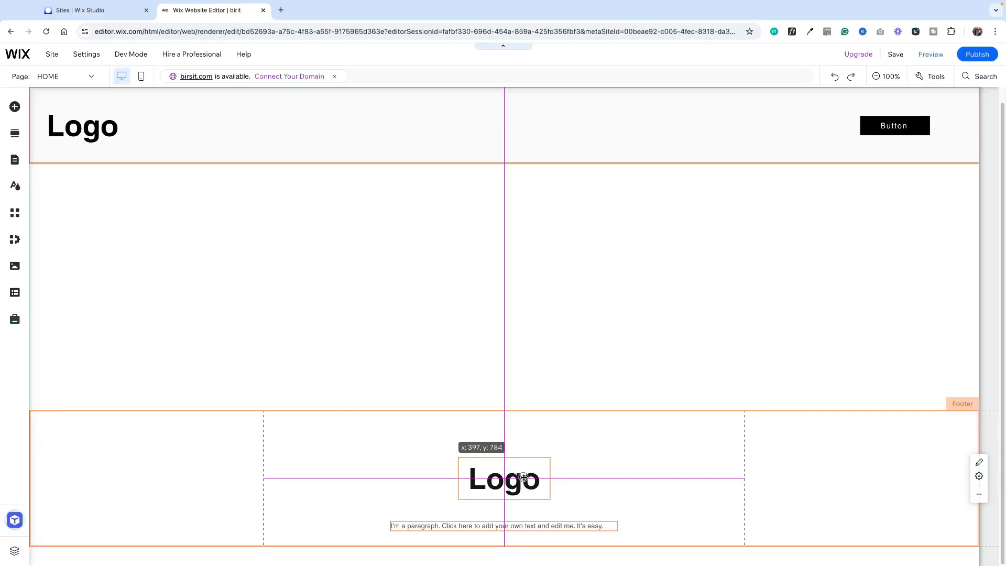
left_click_drag(523, 478, 525, 449)
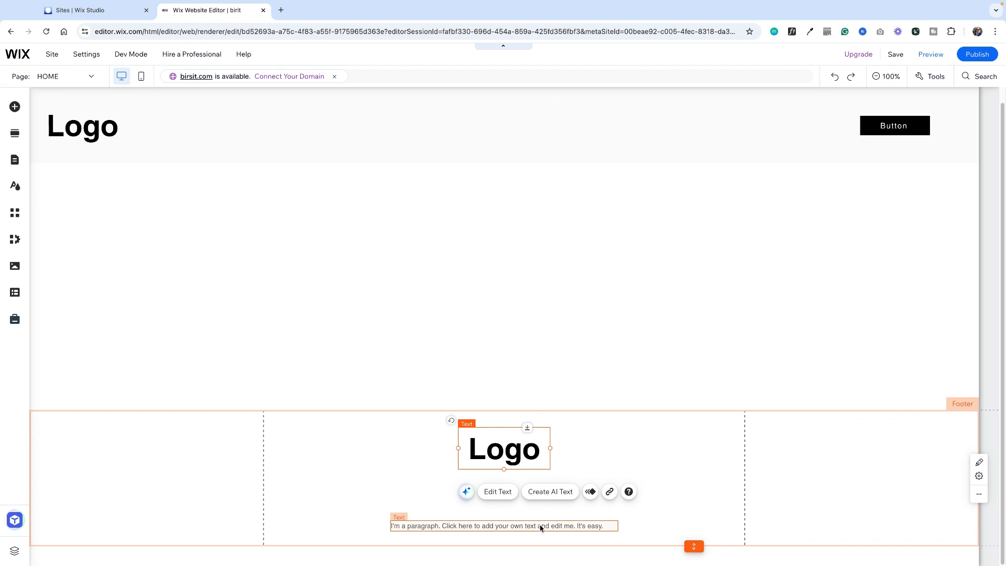
left_click(540, 527)
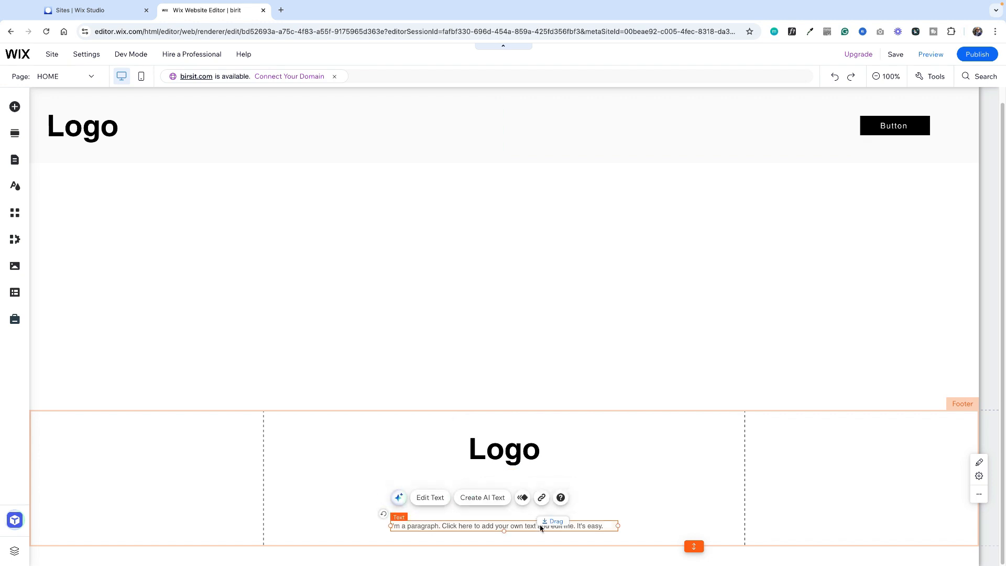
Step: Center-align the text of the paragraph below the footer logo
left_click(428, 498)
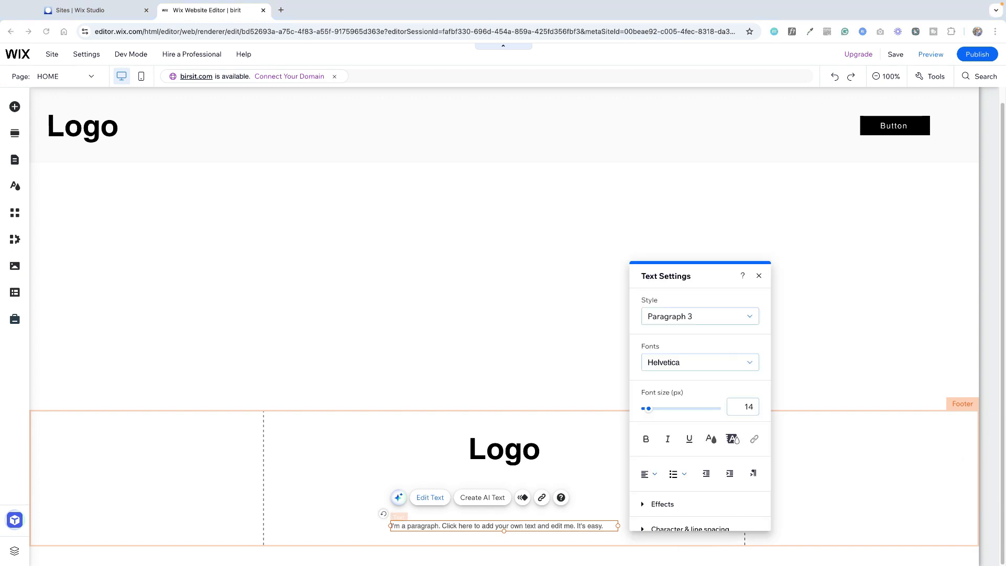
left_click(654, 477)
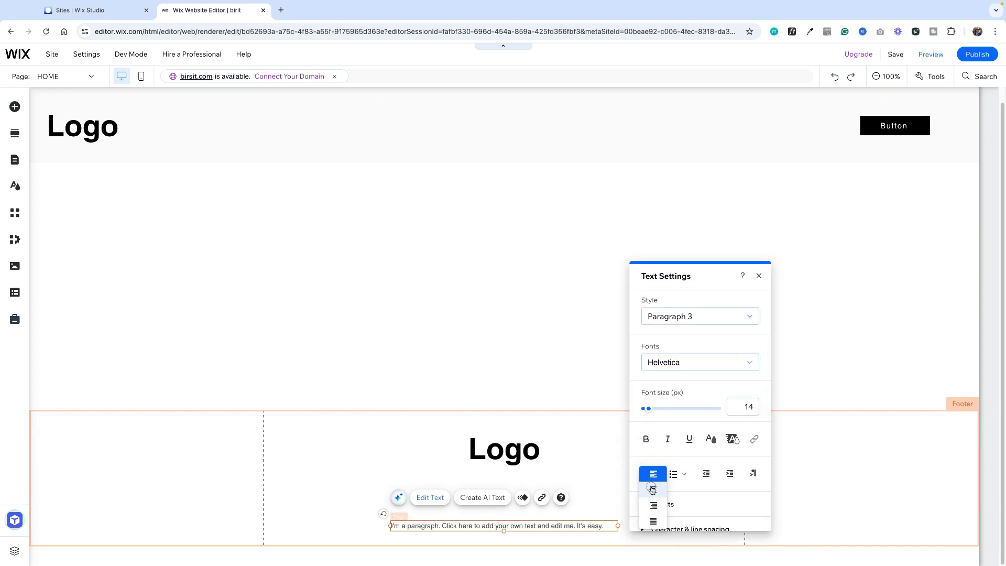
left_click(652, 490)
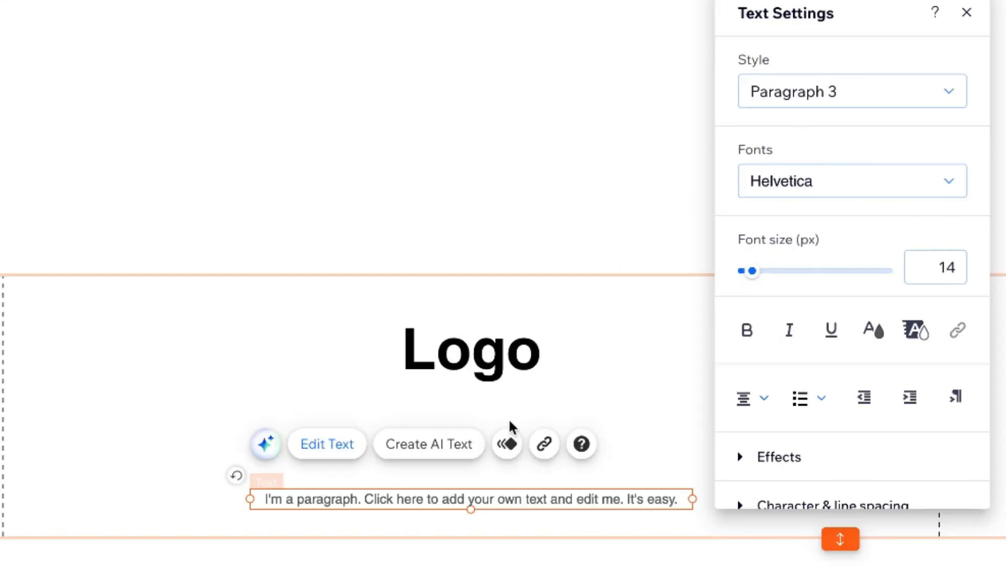
Step: Replace the footer paragraph's text with "© 2024 by Birit Design. All rights reserved."
type("©")
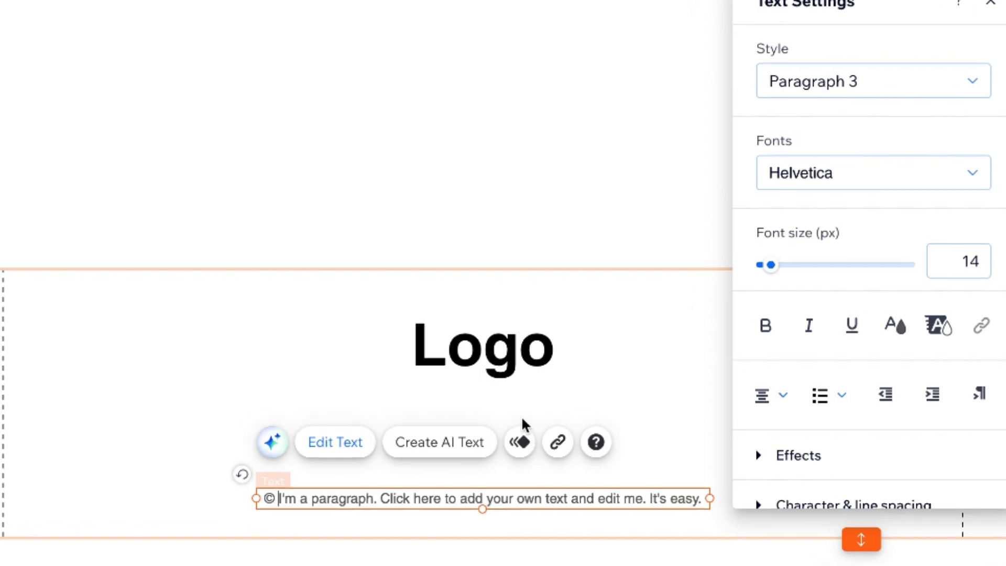
left_click_drag(277, 500, 654, 490)
type("2024")
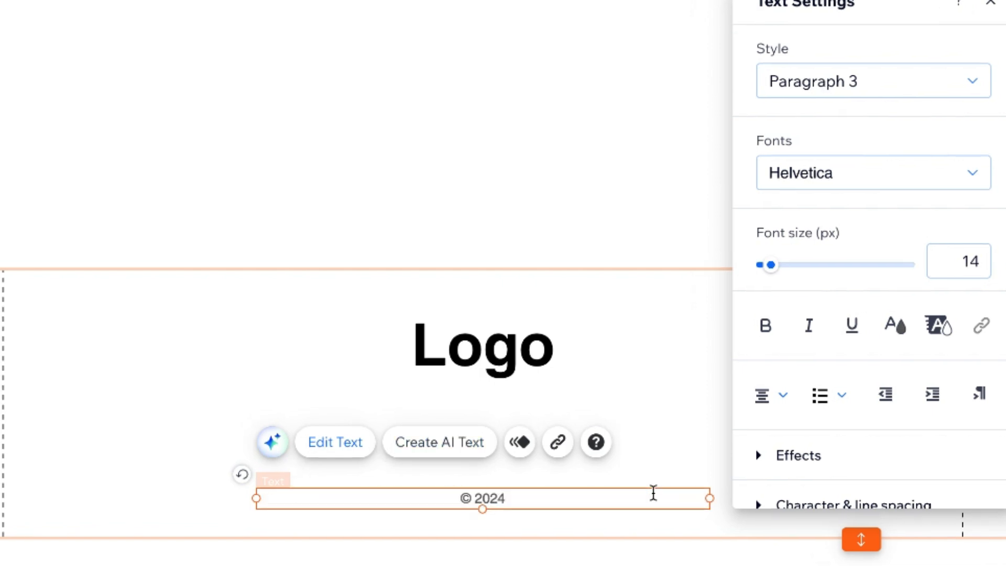
type(" by Birit Design. All rights reserved.")
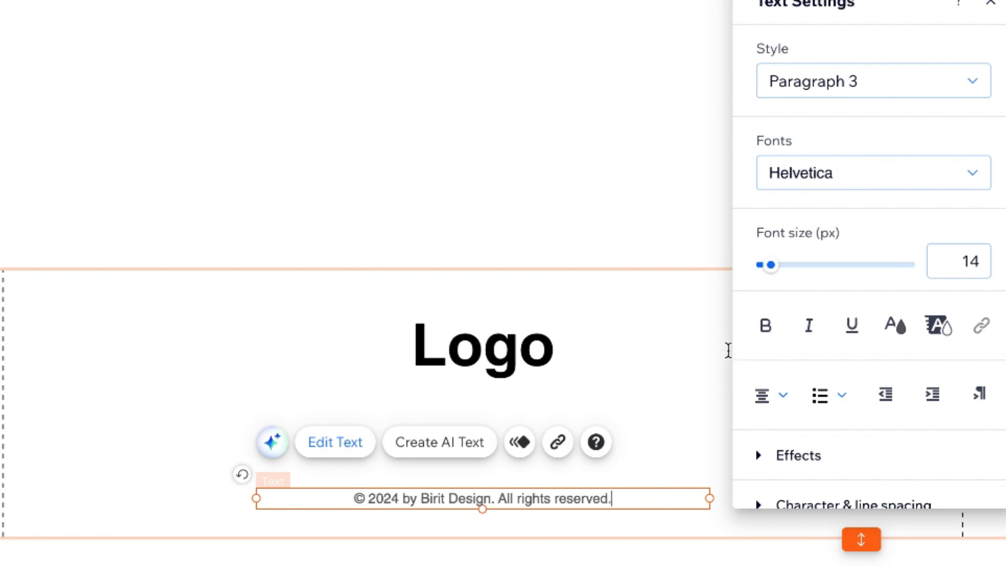
key("Escape")
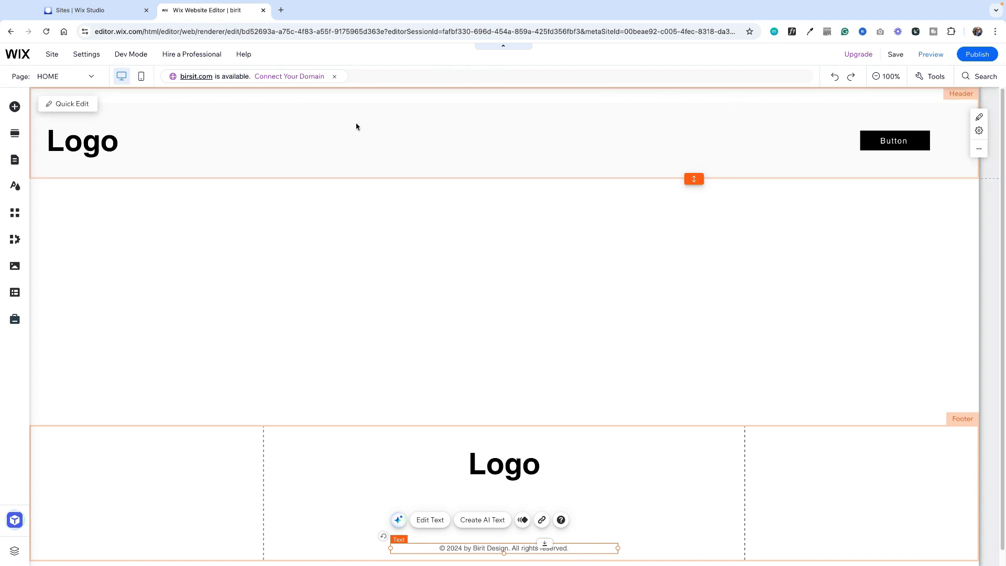
Step: Start adding a new page to the site menu, bringing up the page templates
left_click(15, 162)
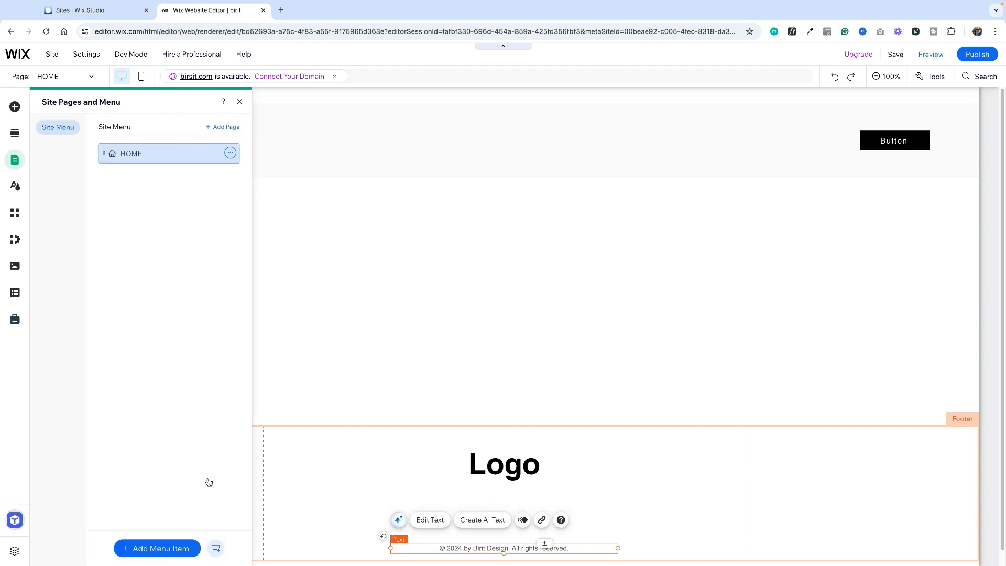
left_click(156, 548)
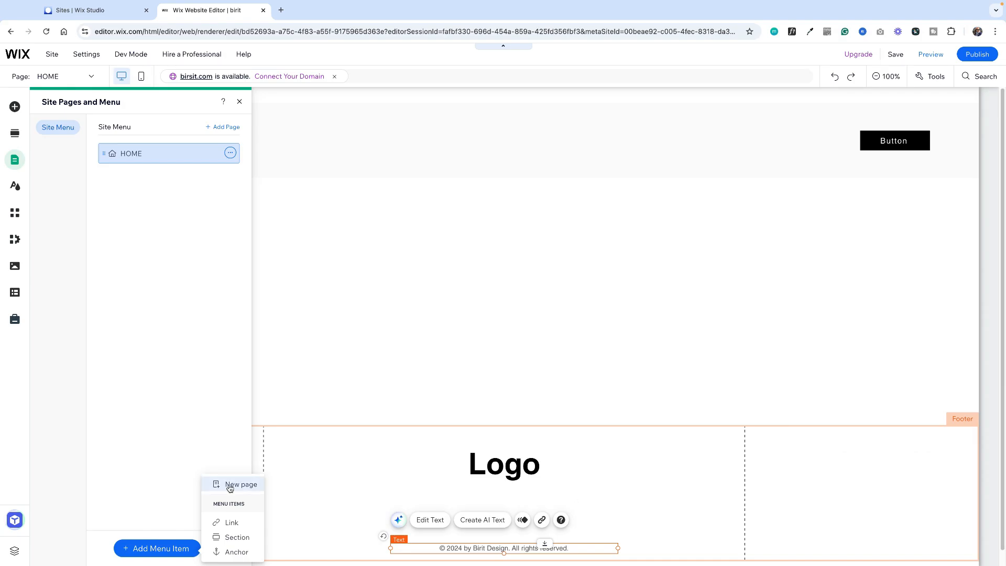
left_click(229, 486)
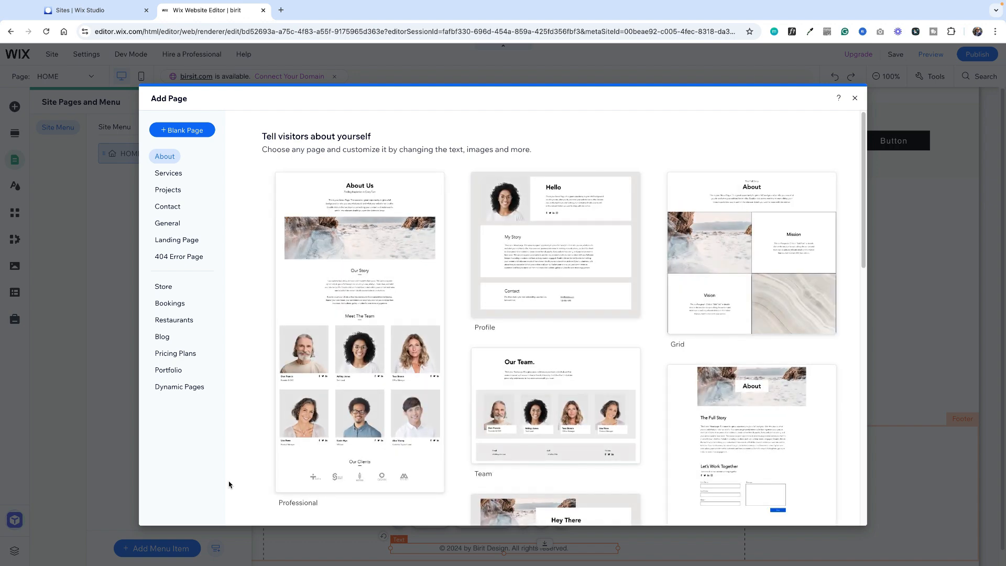
Step: Browse the About page templates to compare the available layouts
scroll(636, 334, "down", 3)
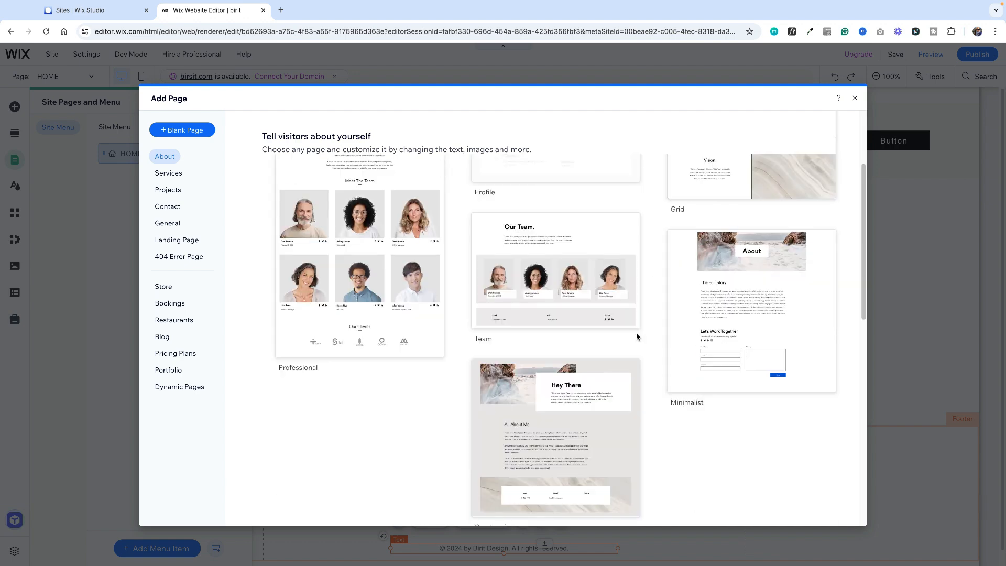
scroll(636, 335, "down", 2)
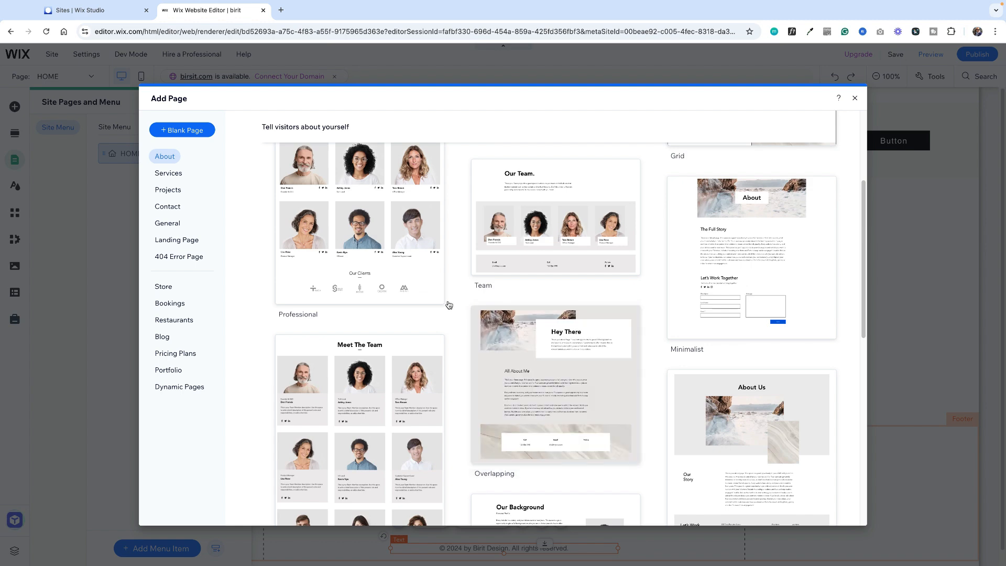
scroll(447, 305, "down", 2)
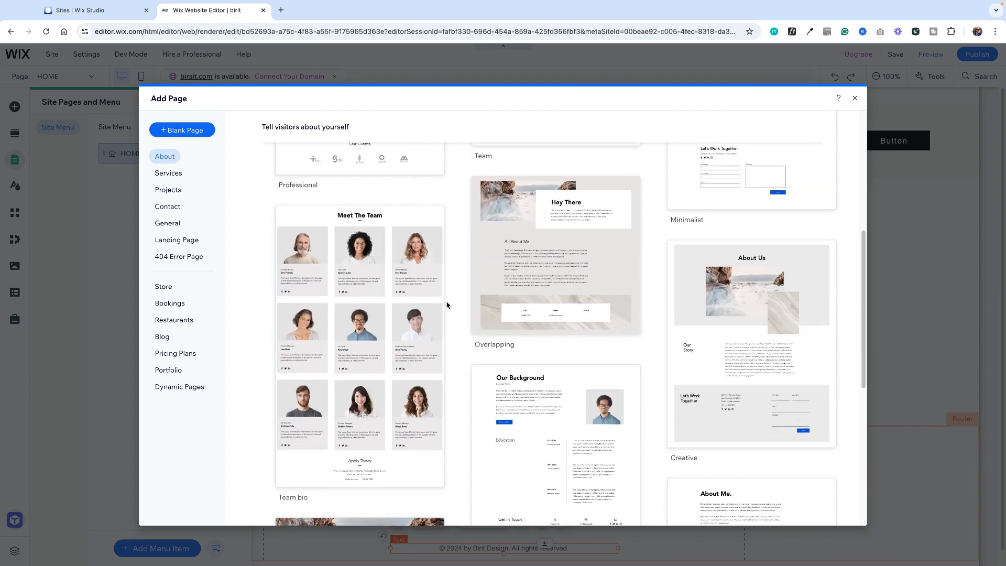
scroll(447, 305, "up", 7)
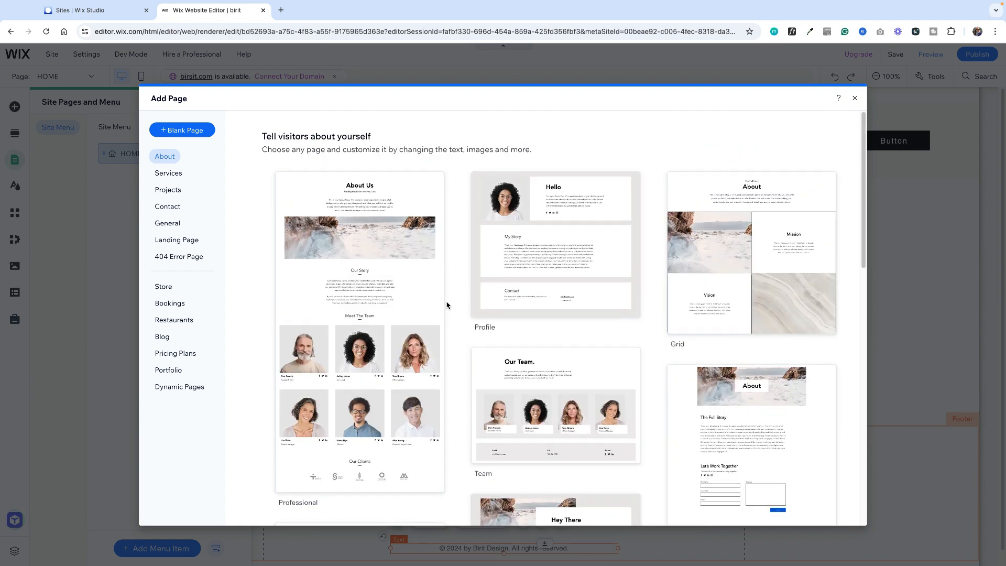
scroll(447, 305, "down", 6)
scroll(447, 306, "down", 2)
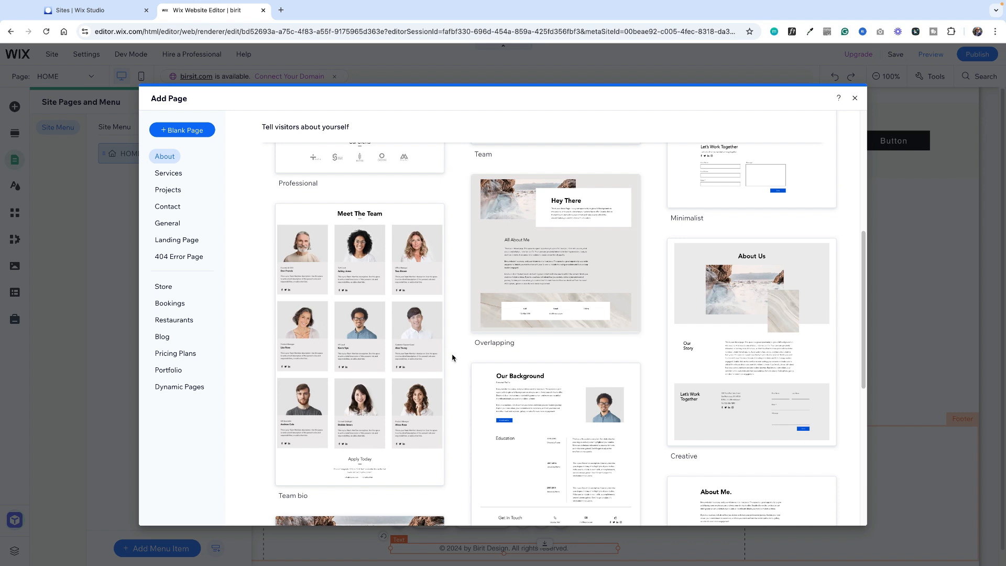
mouse_move(416, 354)
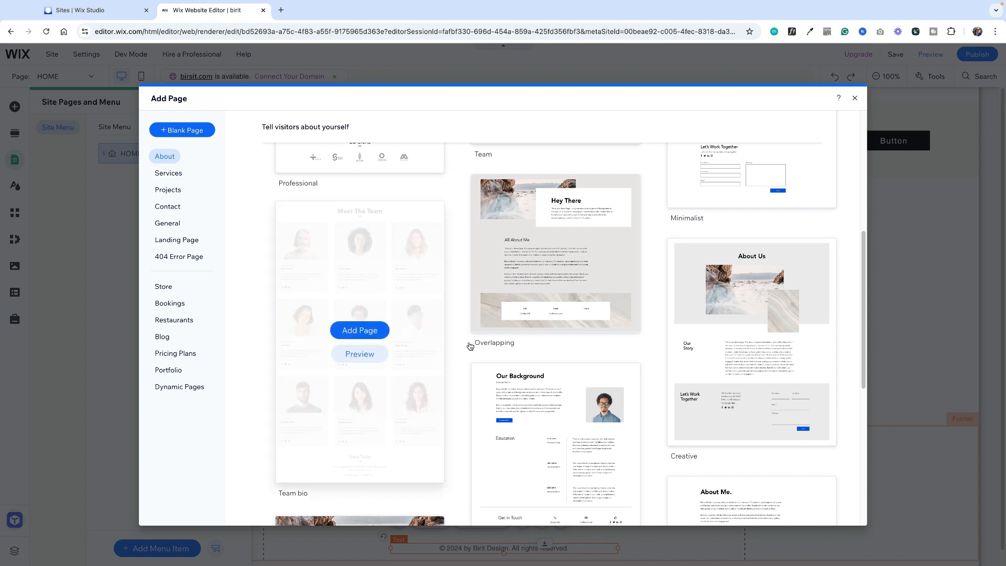
scroll(537, 331, "up", 3)
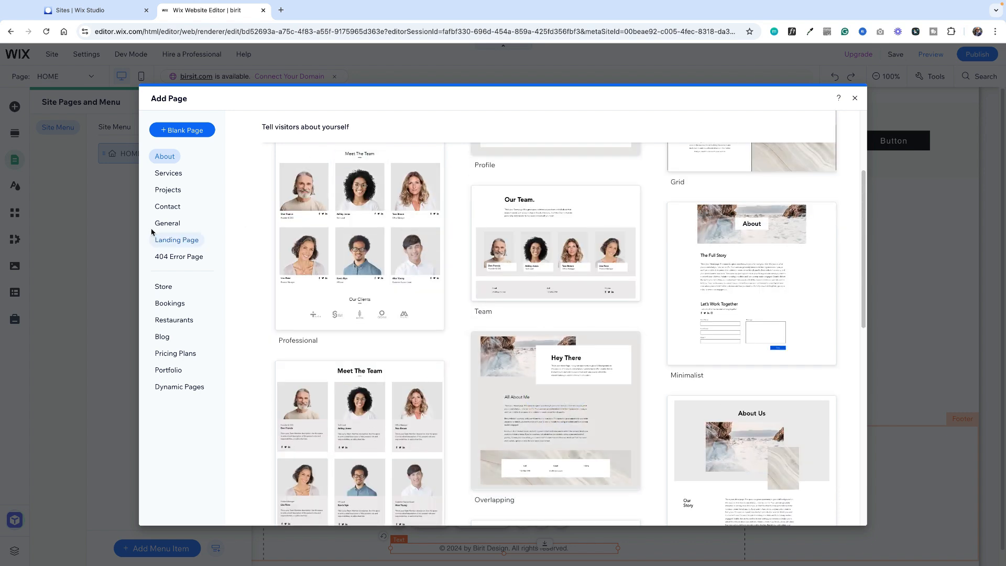
Step: Create a blank page instead of using a template and name it ABOUT
left_click(180, 131)
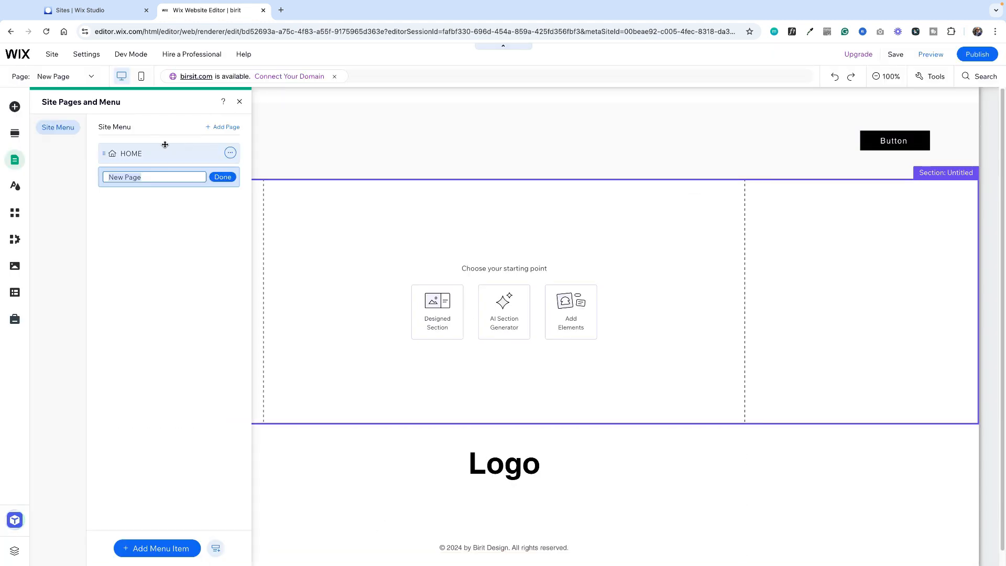
type("ABOUT")
left_click(222, 177)
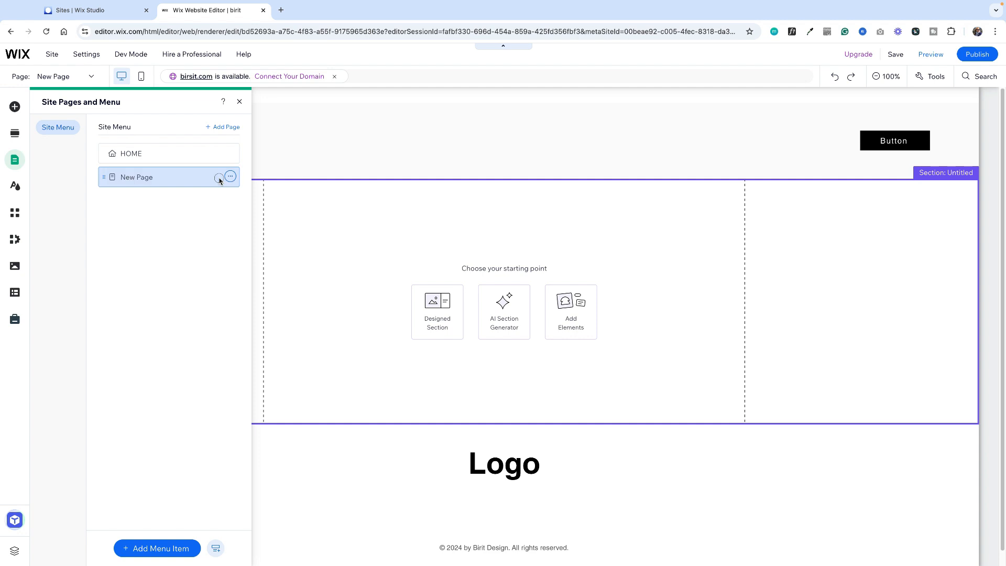
Step: Add another blank page to the site menu and name it SERVICES
left_click(169, 550)
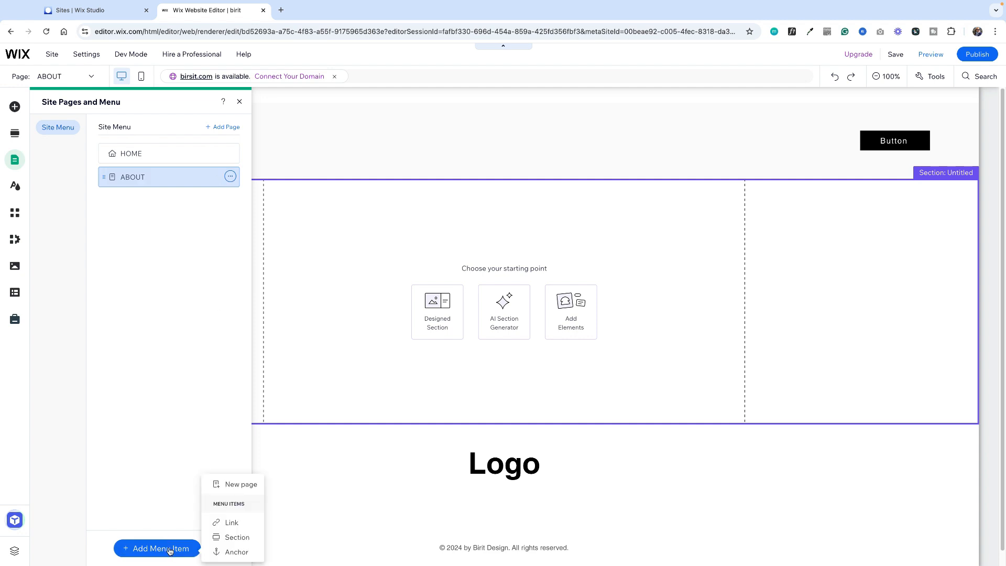
left_click(233, 485)
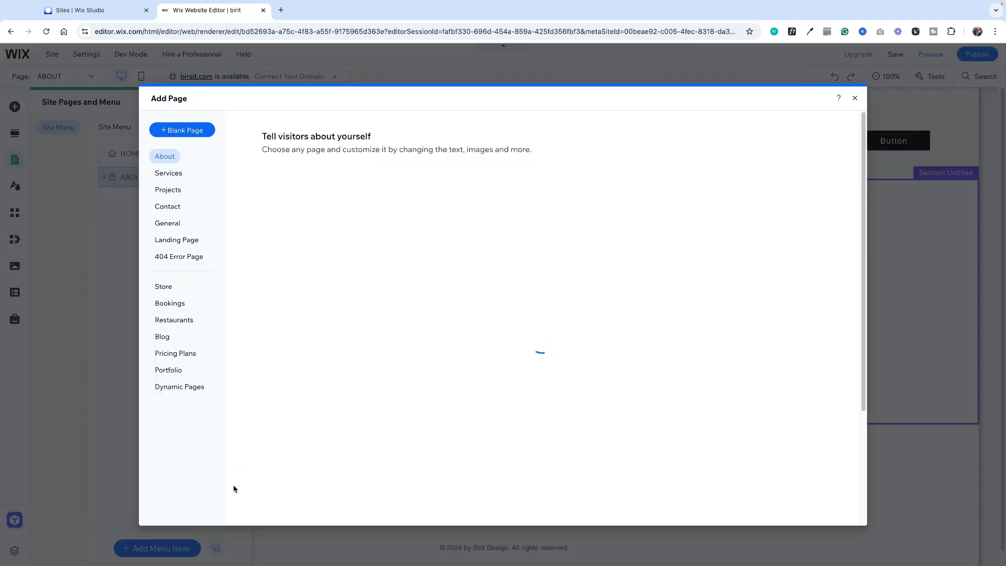
left_click(170, 130)
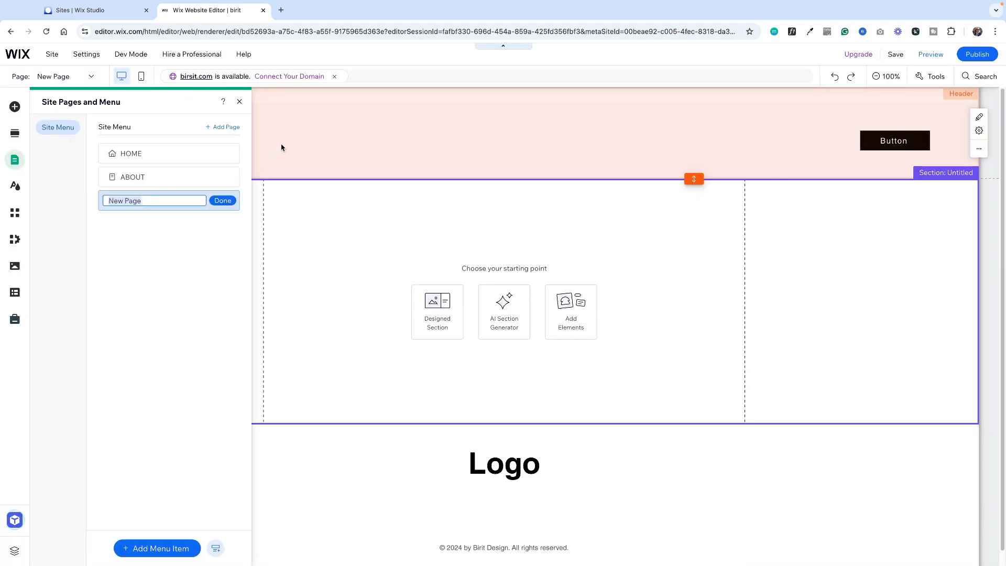
type("SERVICES")
left_click(230, 200)
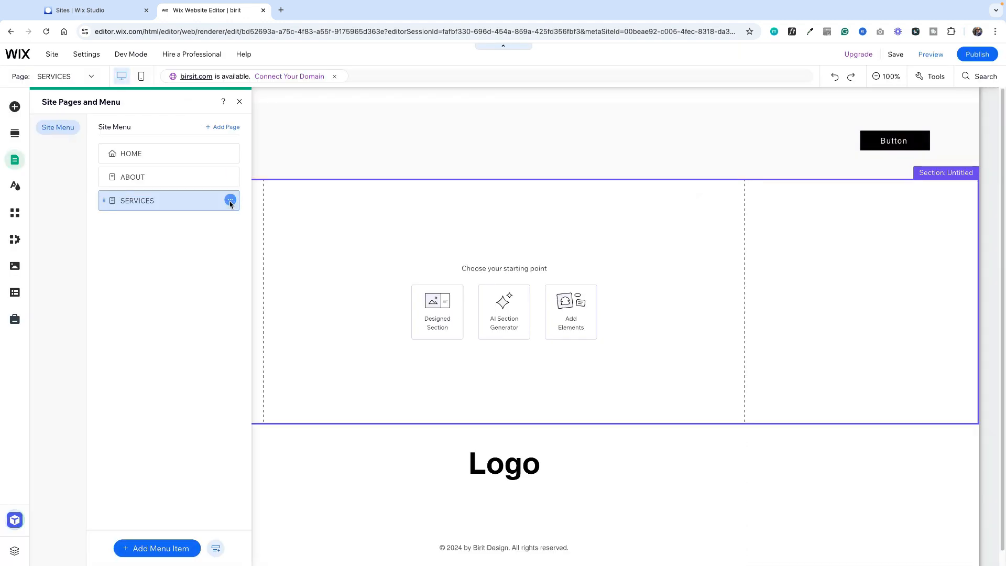
Step: Add a third new blank page to the site menu and name it CONTACT
left_click(169, 548)
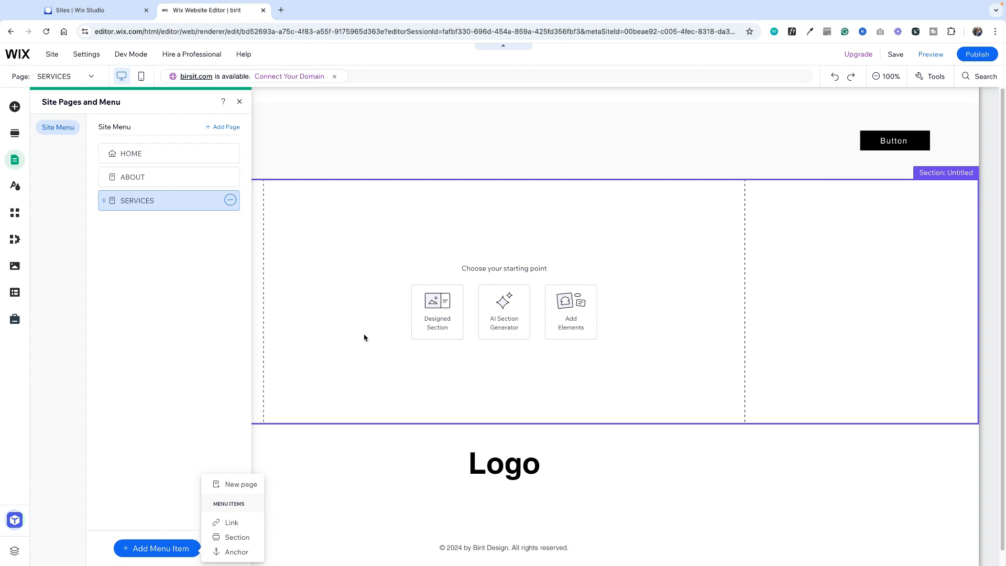
left_click(243, 483)
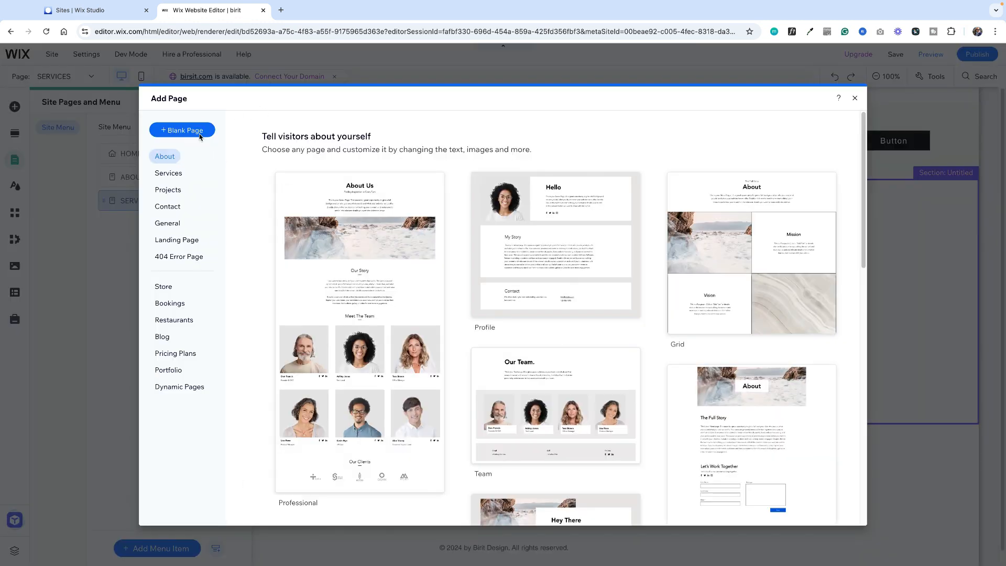
left_click(178, 130)
type("CONTACT")
left_click(225, 222)
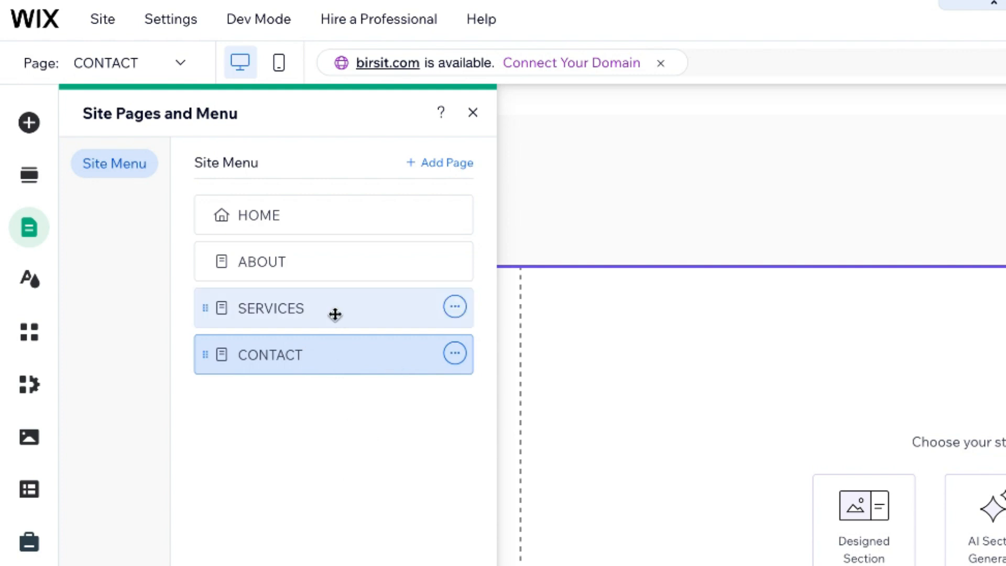
Step: Move SERVICES above ABOUT in the site menu, and open the ABOUT page for editing
left_click(334, 307)
left_click_drag(334, 307, 329, 253)
left_click(329, 254)
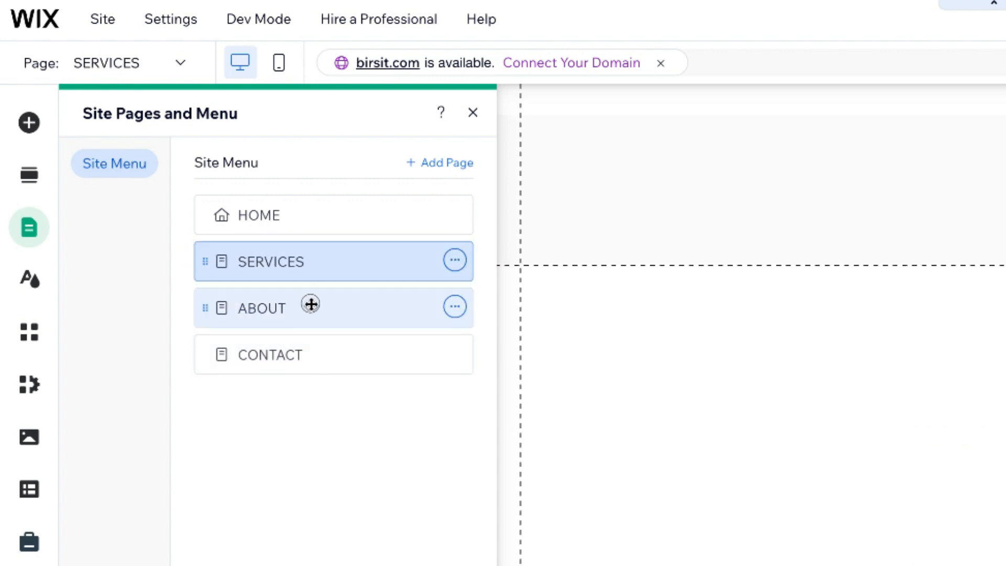
mouse_move(310, 303)
left_mouse_down()
mouse_move(368, 294)
mouse_move(348, 308)
mouse_move(325, 303)
left_mouse_up()
left_click(372, 308)
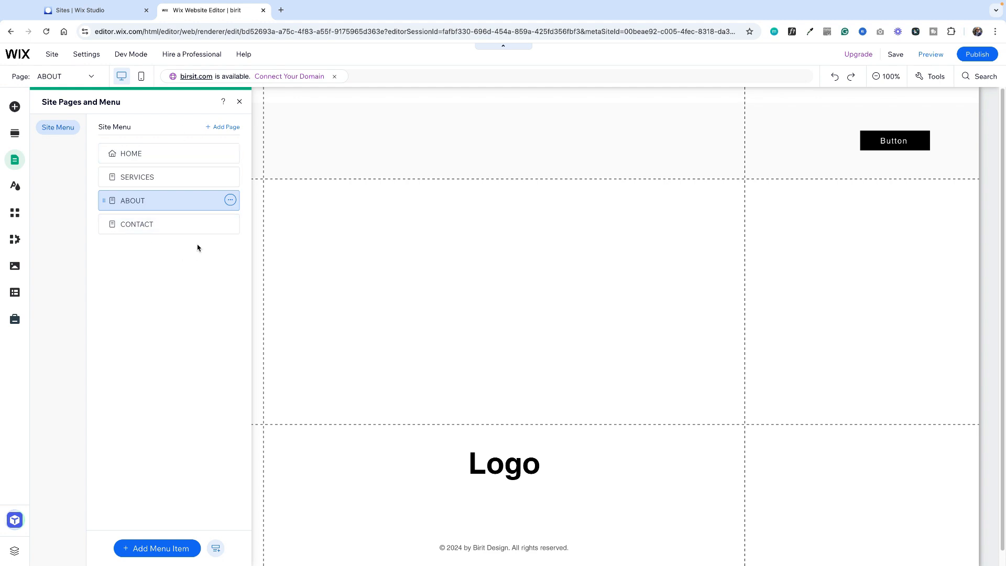
left_click(241, 103)
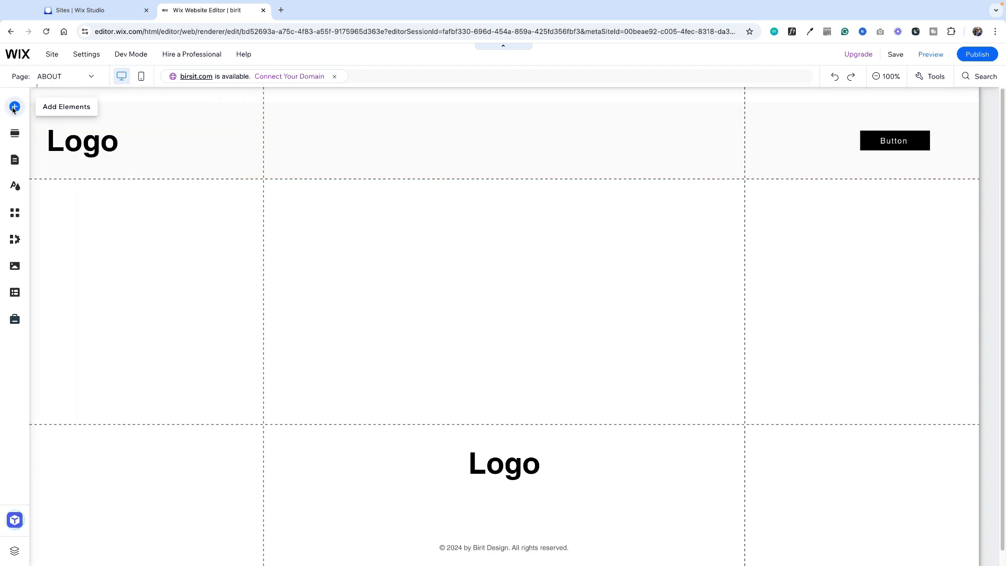
Step: Add the plain, borderless themed menu with the site's pages to the ABOUT page
left_click(14, 108)
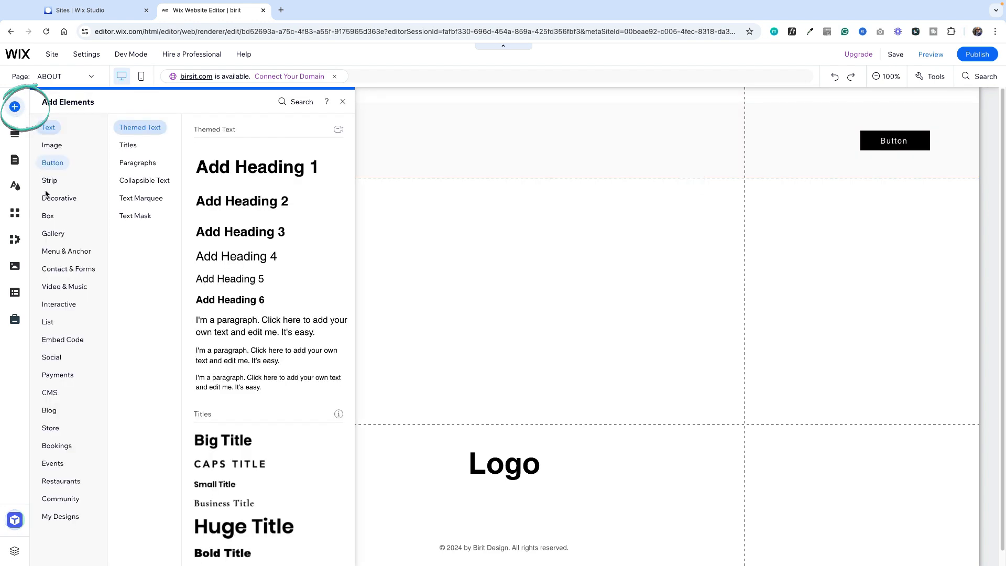
left_click(59, 198)
left_click(55, 252)
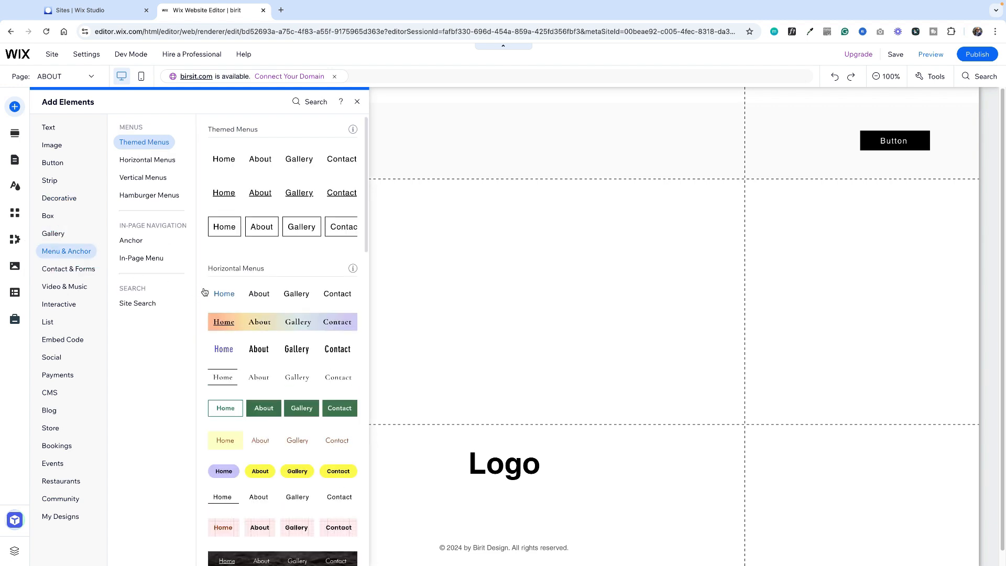
left_click_drag(270, 161, 422, 231)
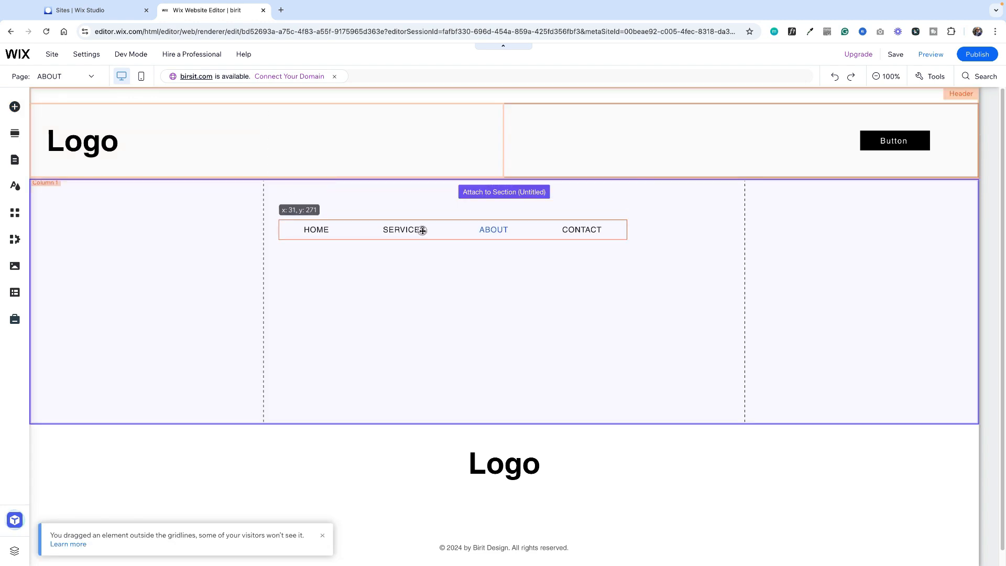
Step: Move the horizontal menu into the header, horizontally centred along its upper edge above the column strip
left_click_drag(423, 231, 251, 118)
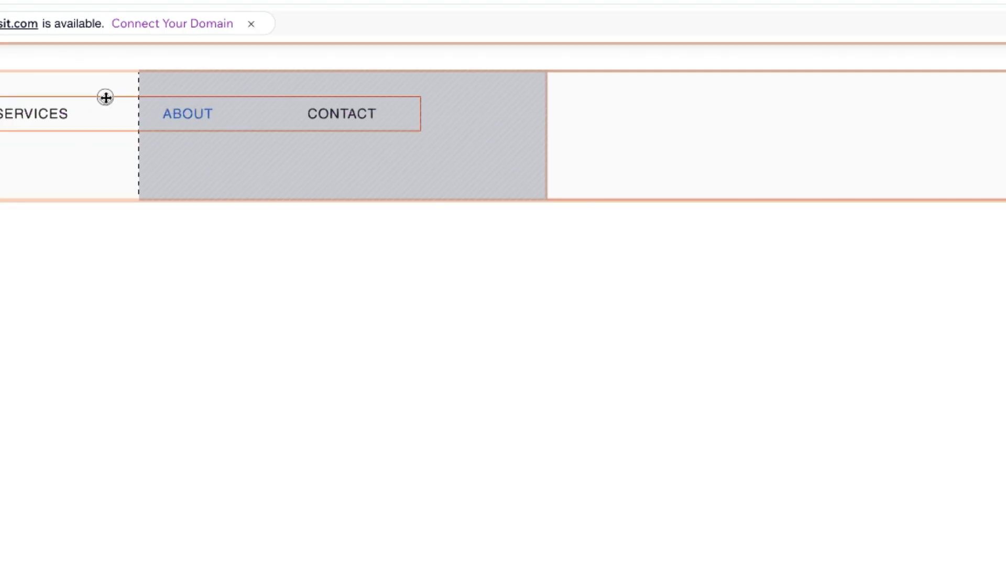
left_click_drag(106, 97, 495, 65)
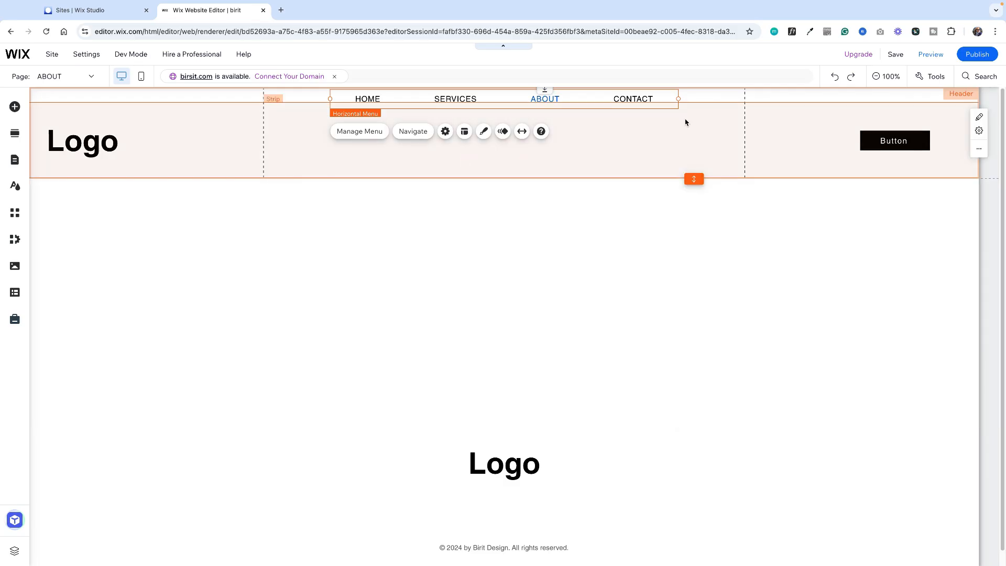
left_click(559, 217)
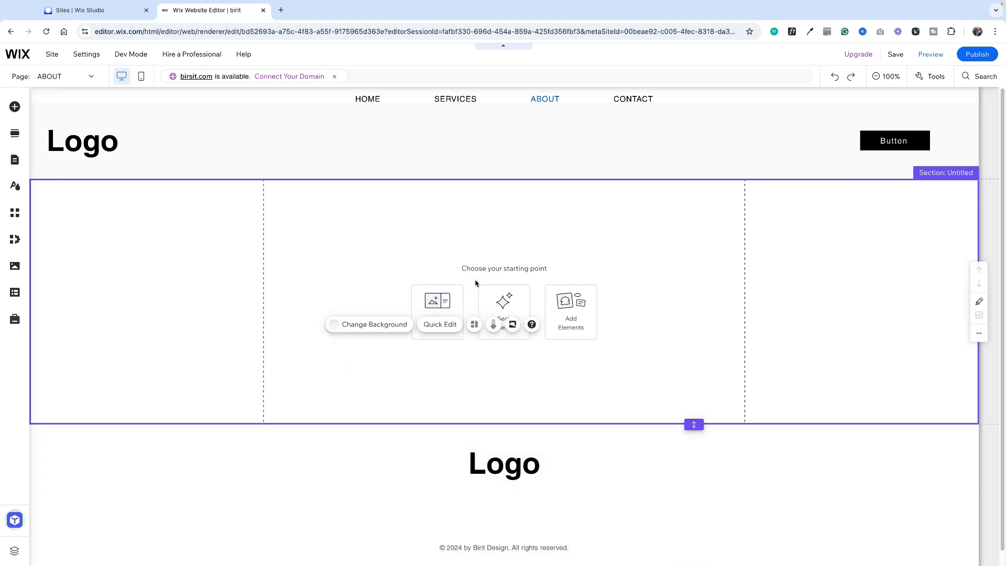
Step: Add the first designed Welcome section, with a dune photo background, to the empty section of the ABOUT page
left_click(649, 298)
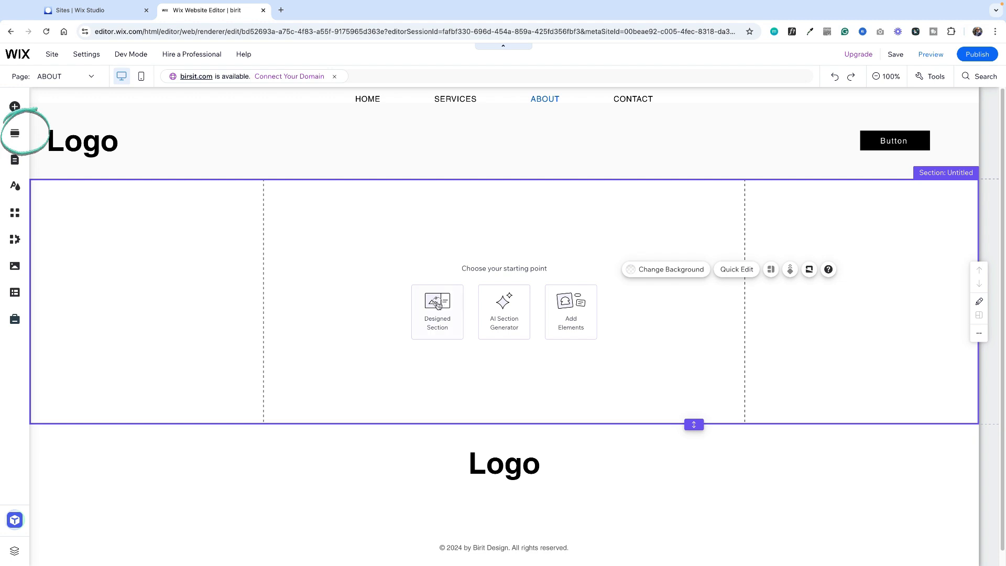
left_click(438, 305)
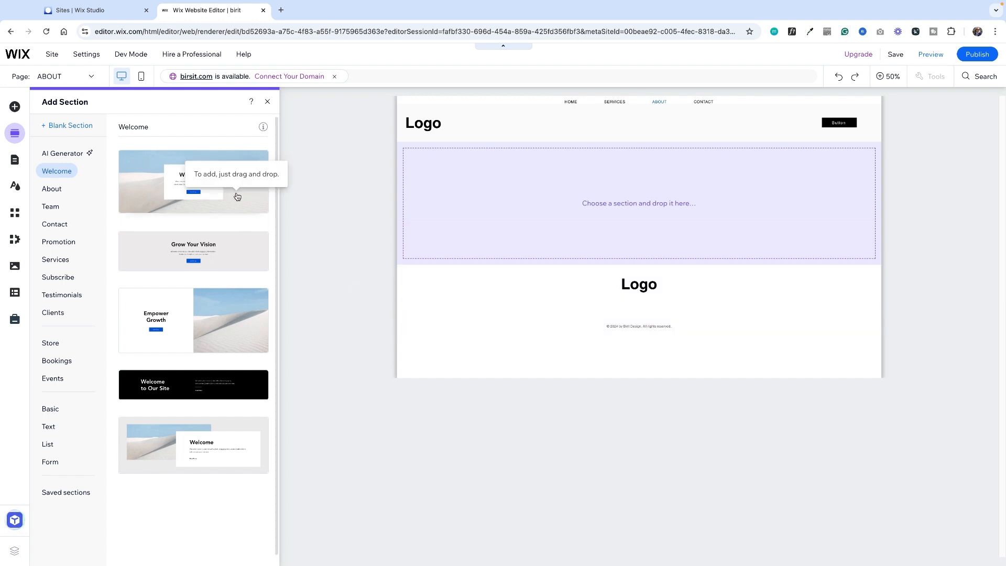
left_click_drag(237, 196, 627, 214)
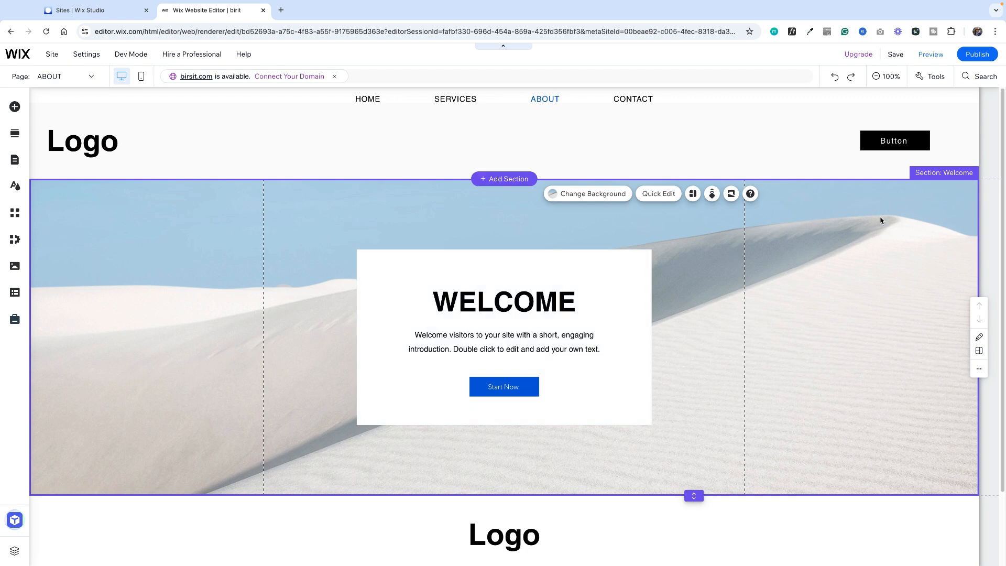
Step: Examine the page's full layer structure, including the header strip's columns and the Welcome section's container box
right_click(384, 214)
mouse_move(415, 258)
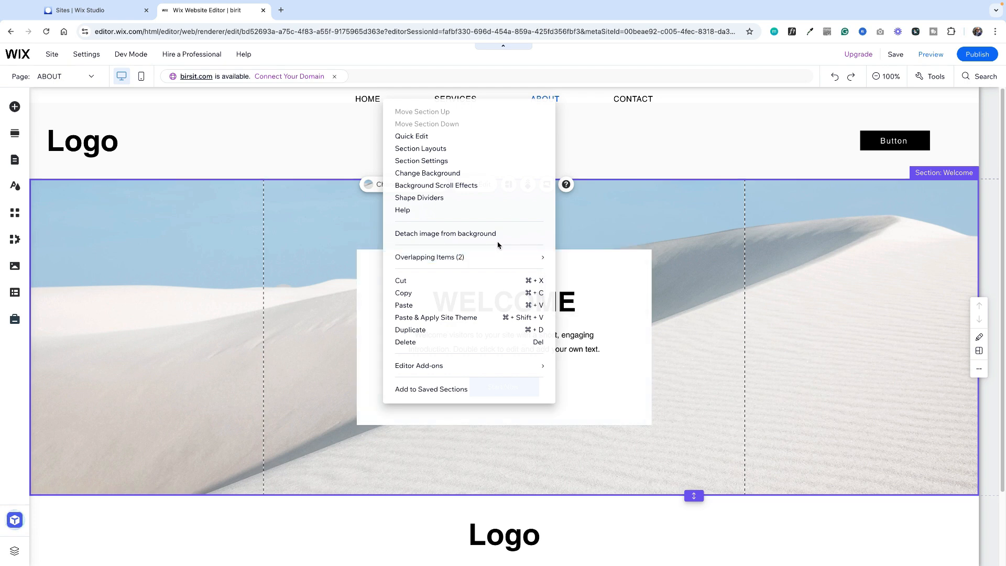
mouse_move(510, 257)
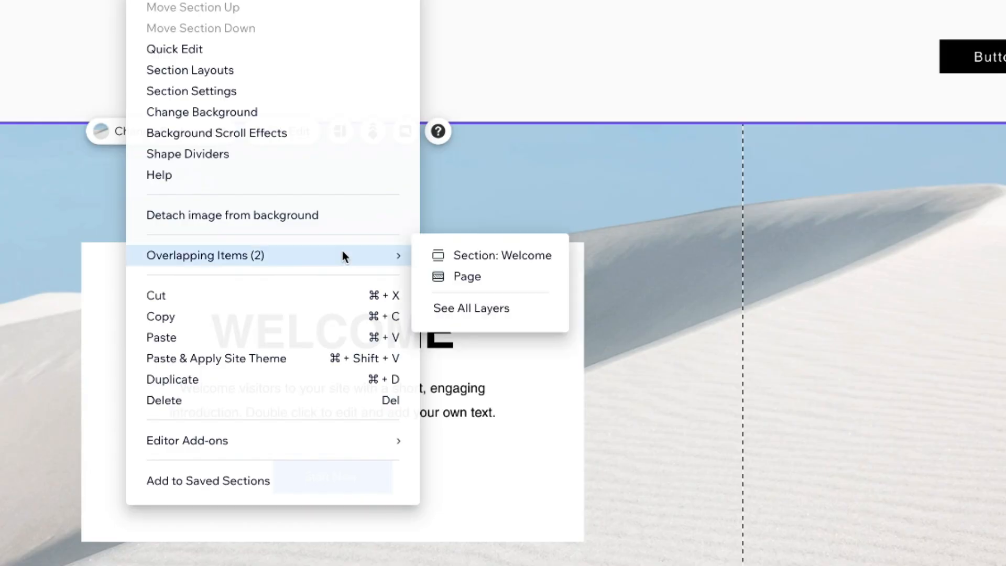
left_click(492, 313)
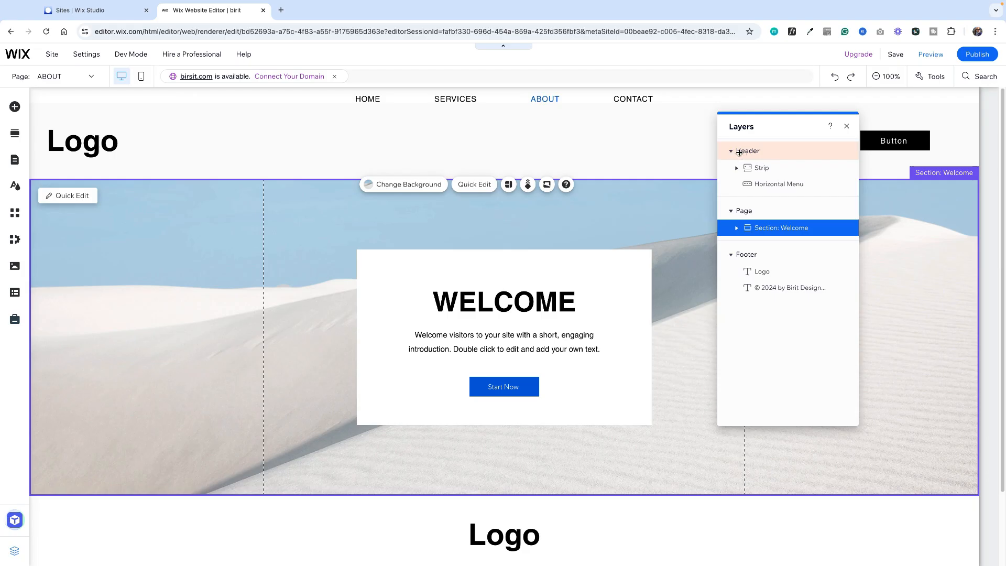
left_click(737, 169)
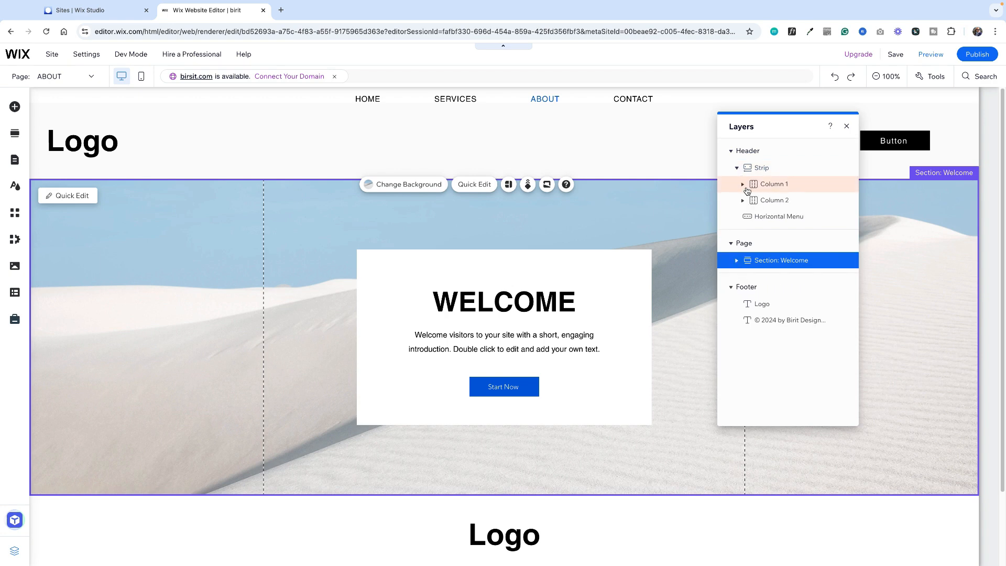
left_click(743, 185)
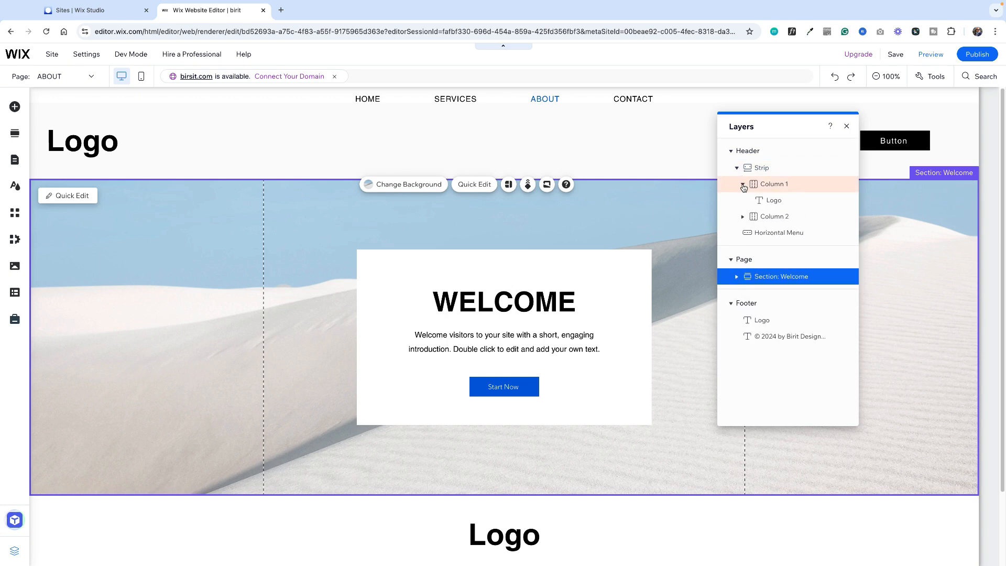
left_click(743, 217)
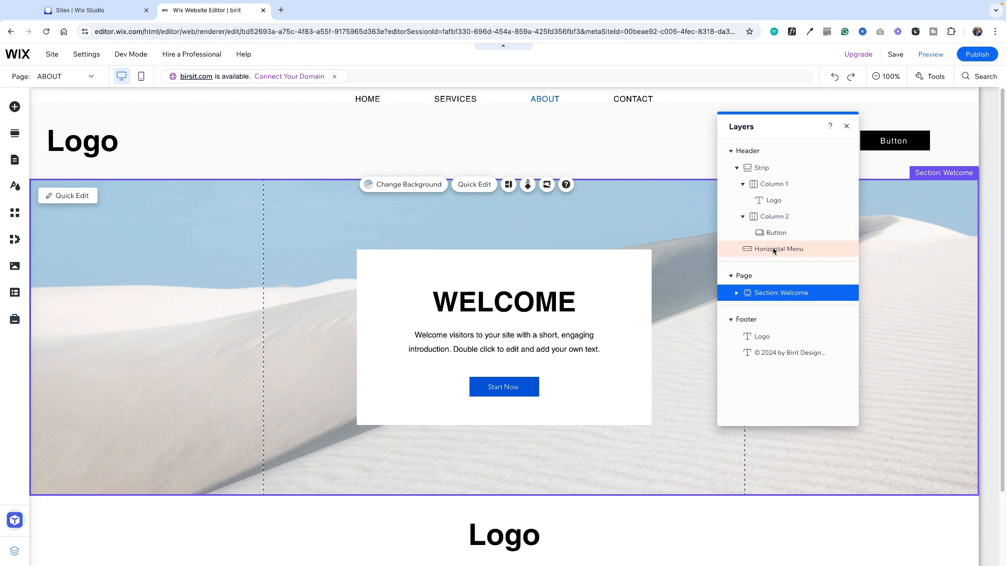
left_click(736, 292)
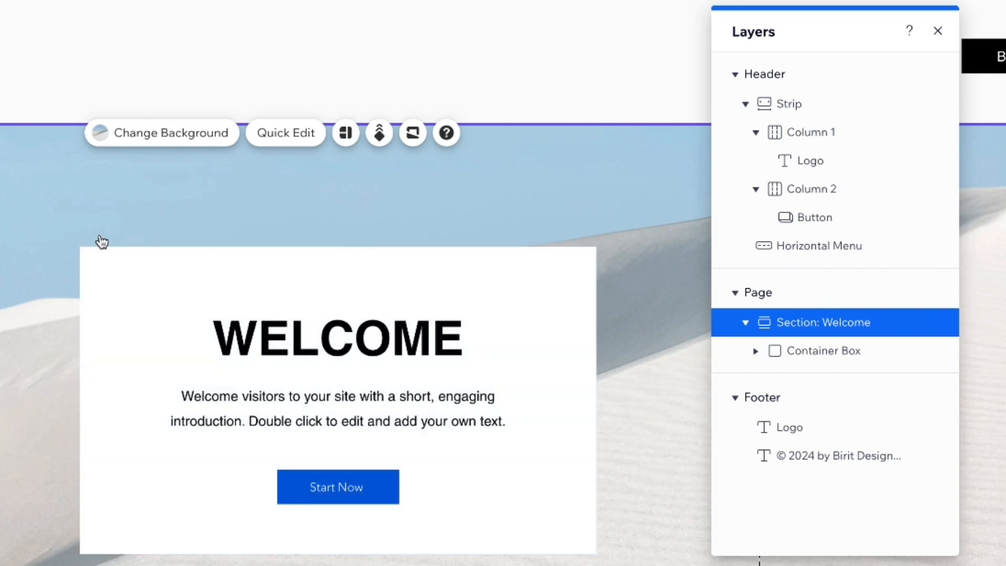
left_click(756, 351)
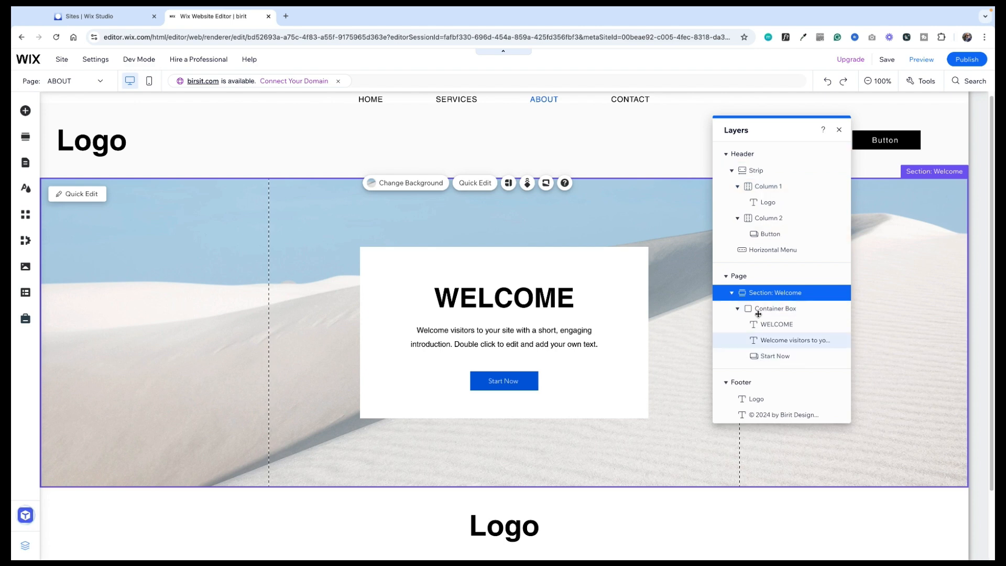
left_click(838, 129)
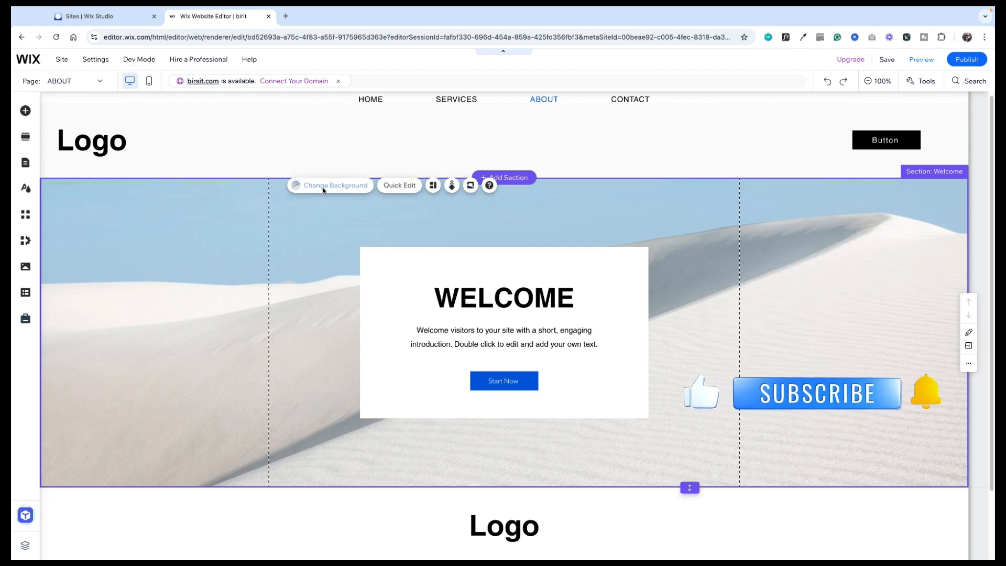
Step: Replace the Welcome section's background with the mountain lake sunrise photo from Media from Wix
left_click(323, 189)
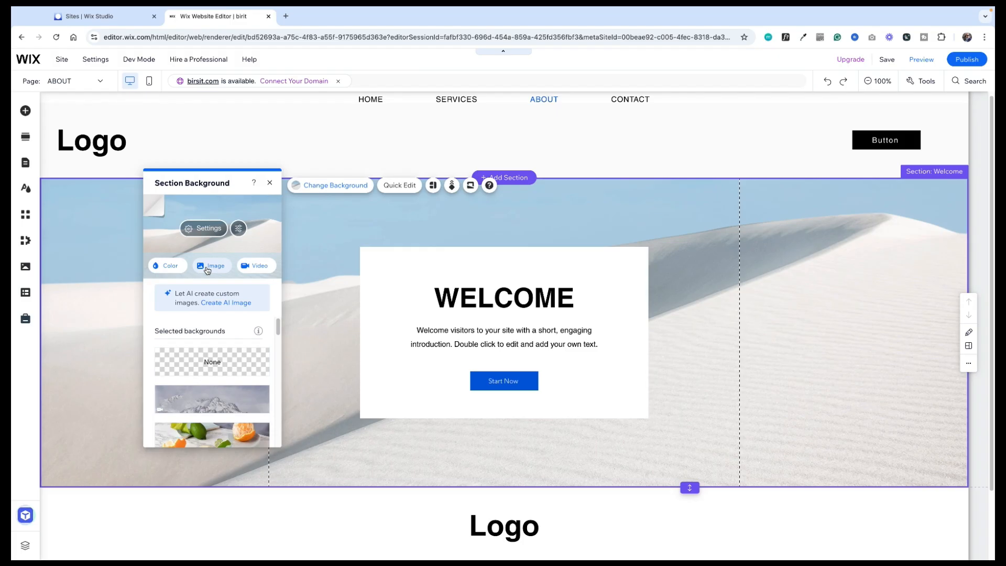
left_click(207, 268)
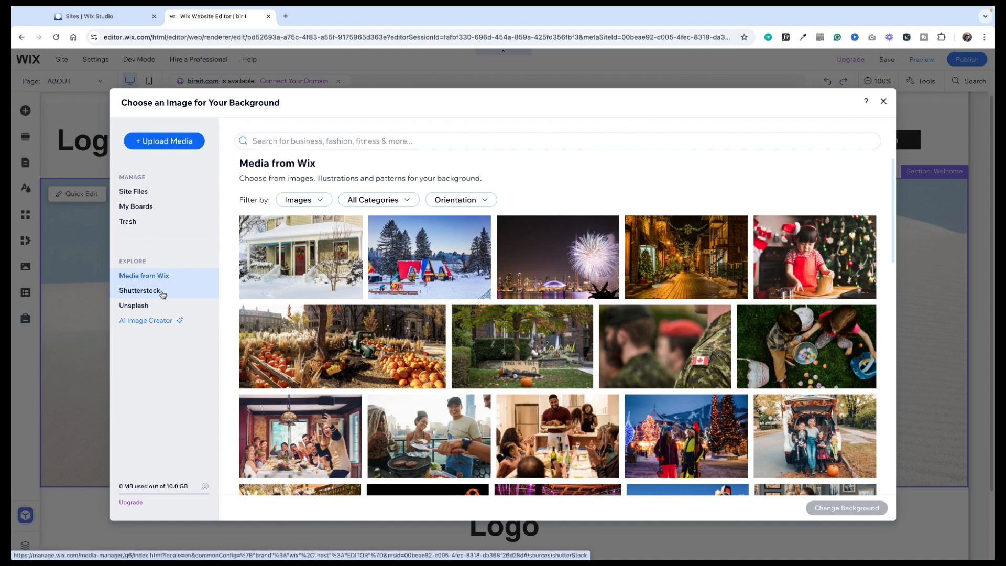
left_click(134, 305)
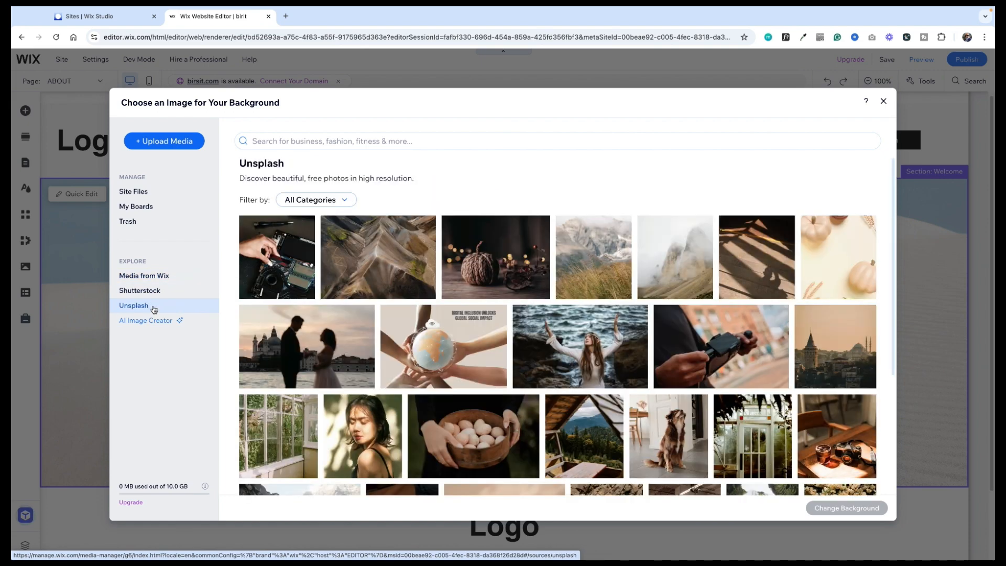
scroll(756, 303, "down", 3)
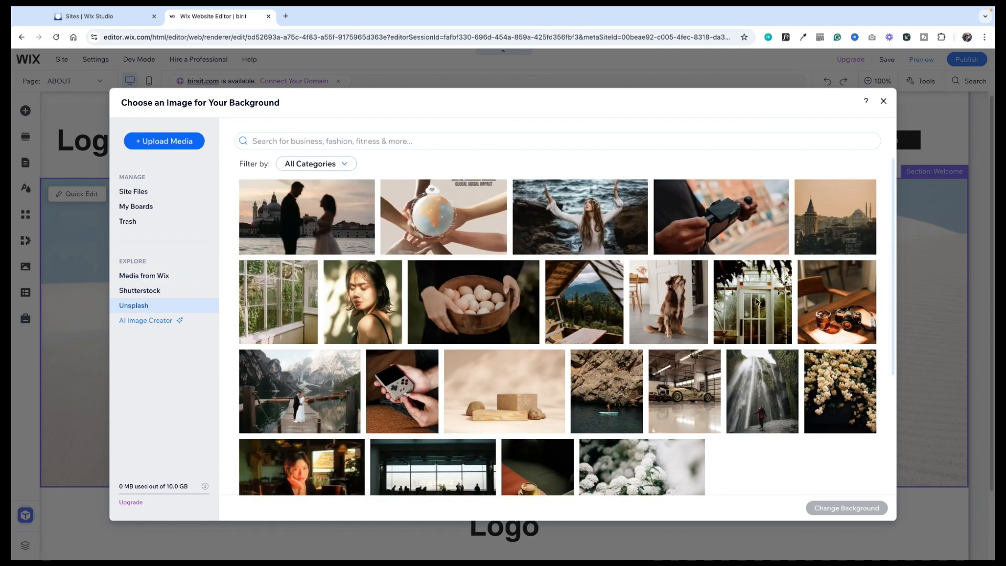
scroll(757, 302, "down", 5)
scroll(540, 304, "down", 4)
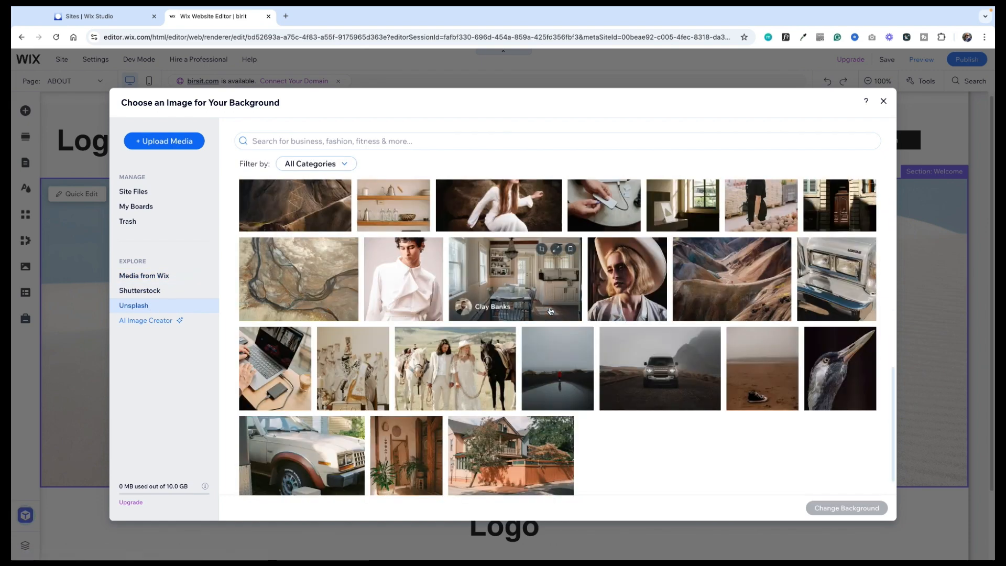
scroll(550, 312, "down", 4)
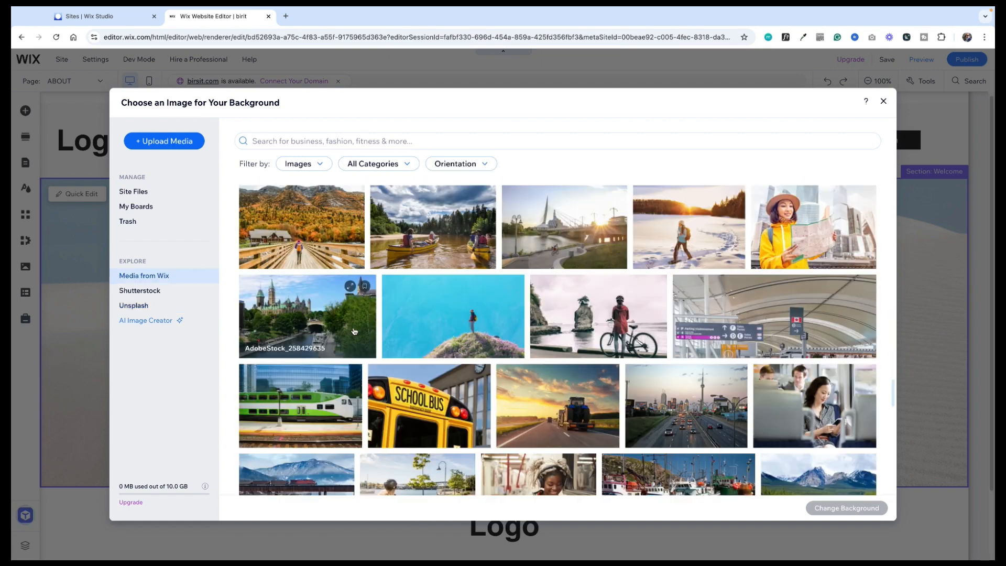
scroll(503, 331, "down", 3)
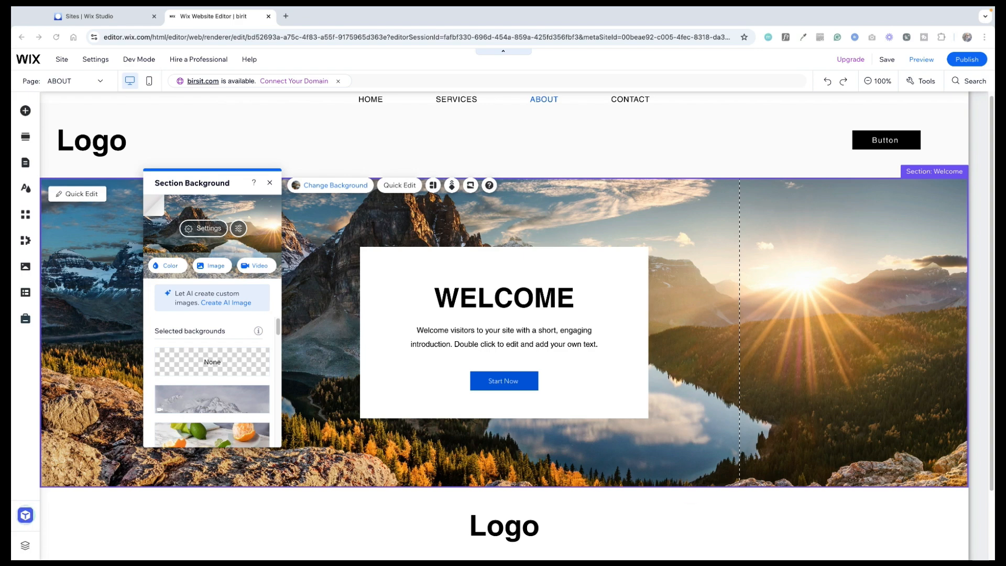
left_click(764, 226)
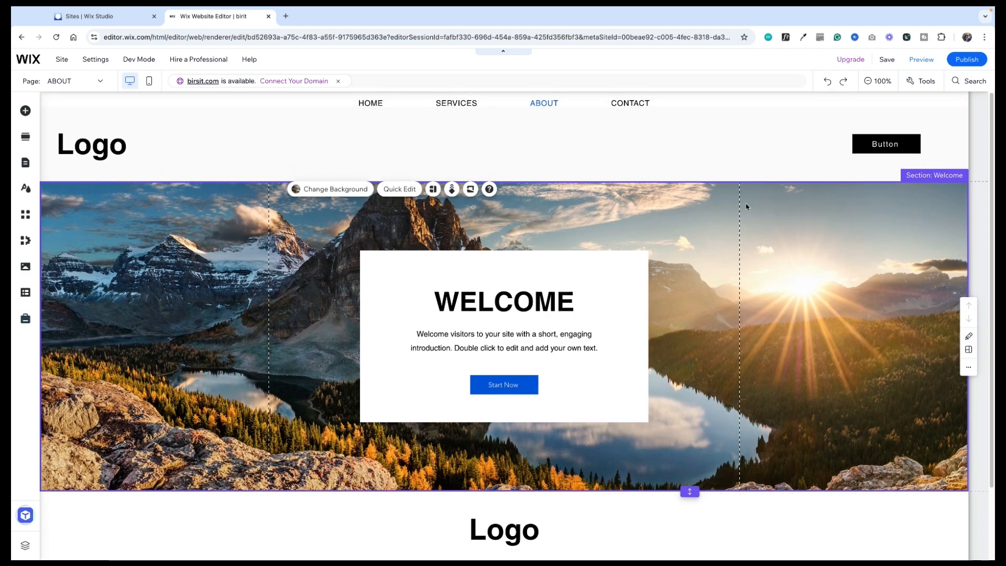
Step: Set the background of the header strip's logo column to white theme color with 0% opacity
left_click(524, 152)
left_click(474, 140)
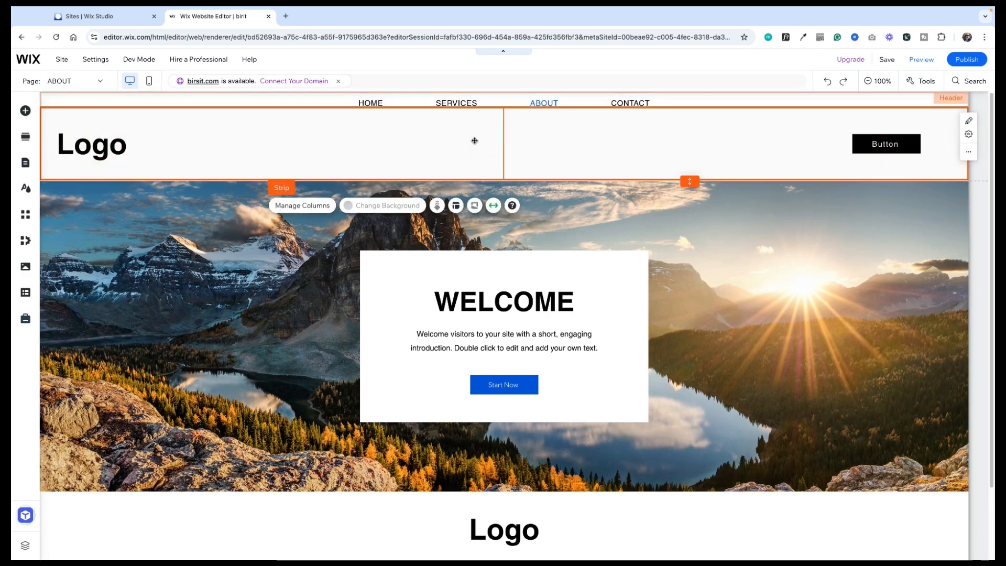
left_click(412, 148)
left_click(170, 205)
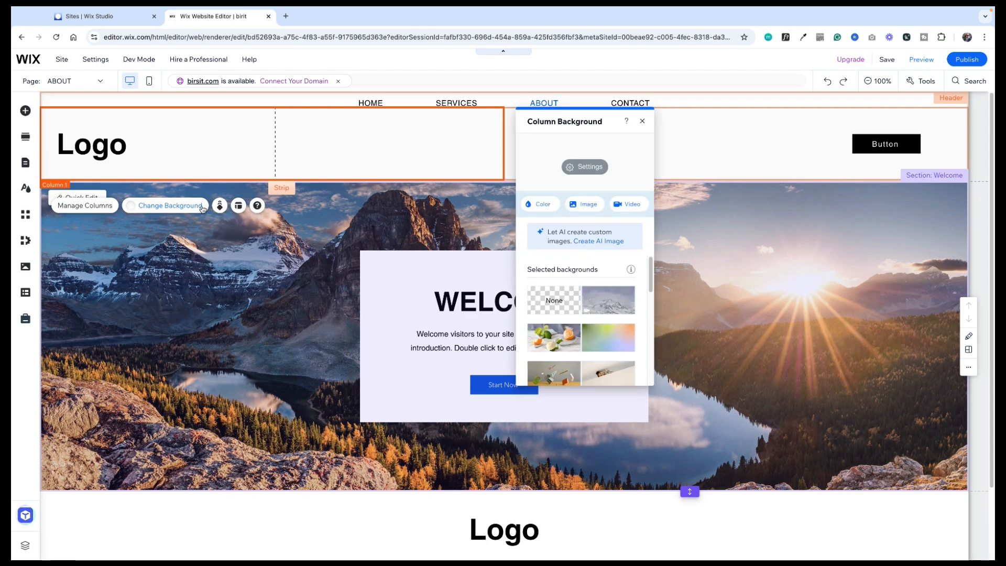
left_click(538, 204)
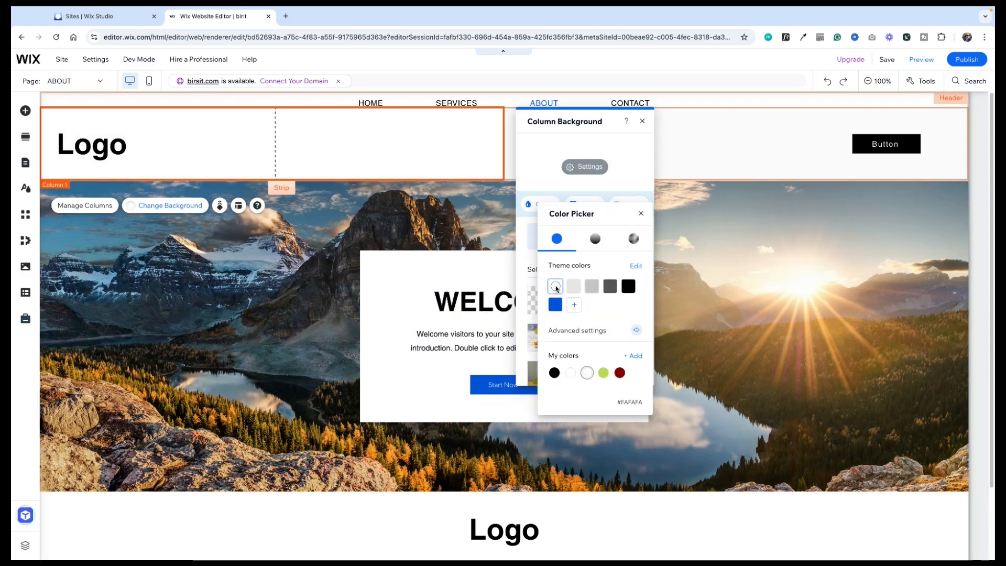
left_click(641, 214)
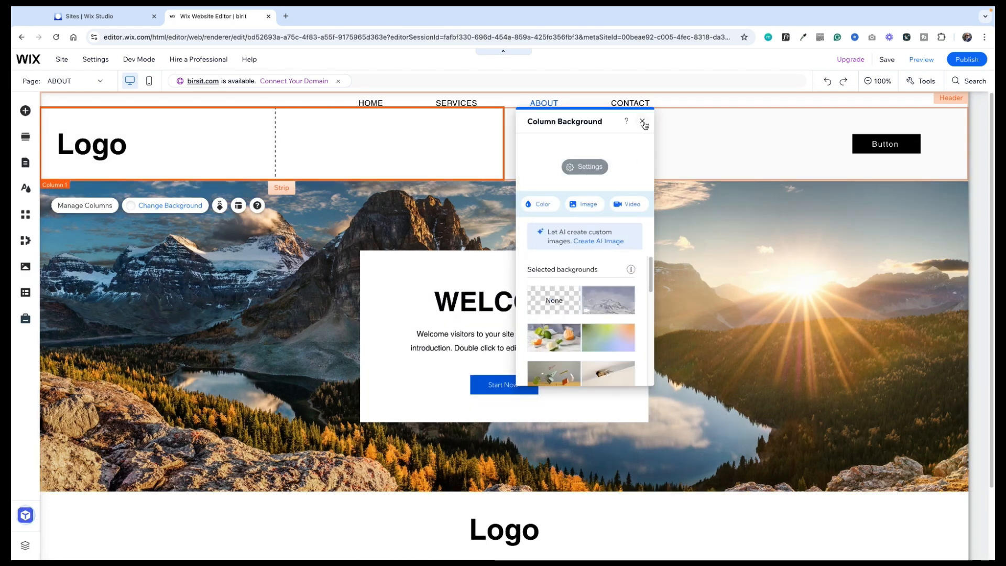
left_click(587, 167)
left_click_drag(582, 186, 496, 185)
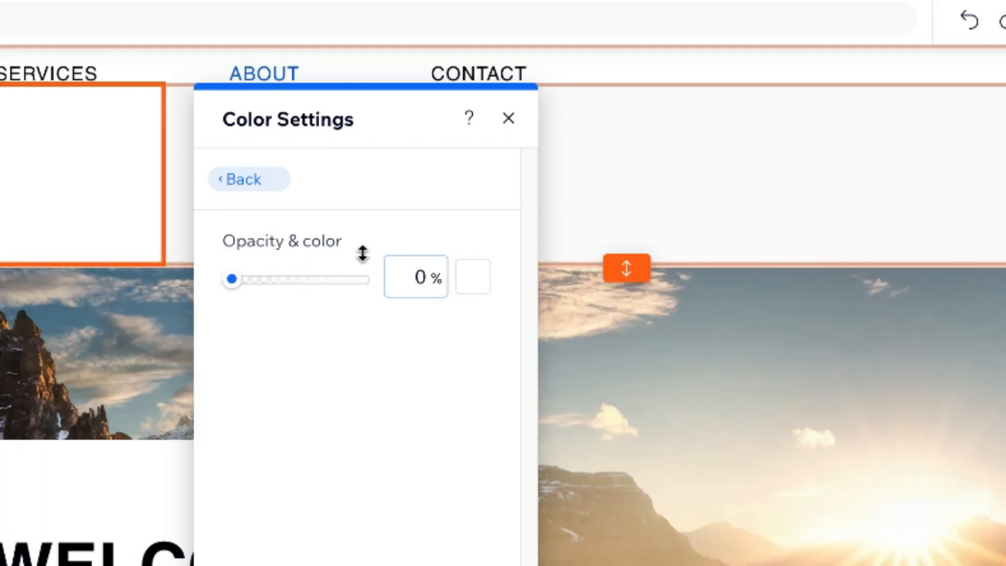
left_click(506, 117)
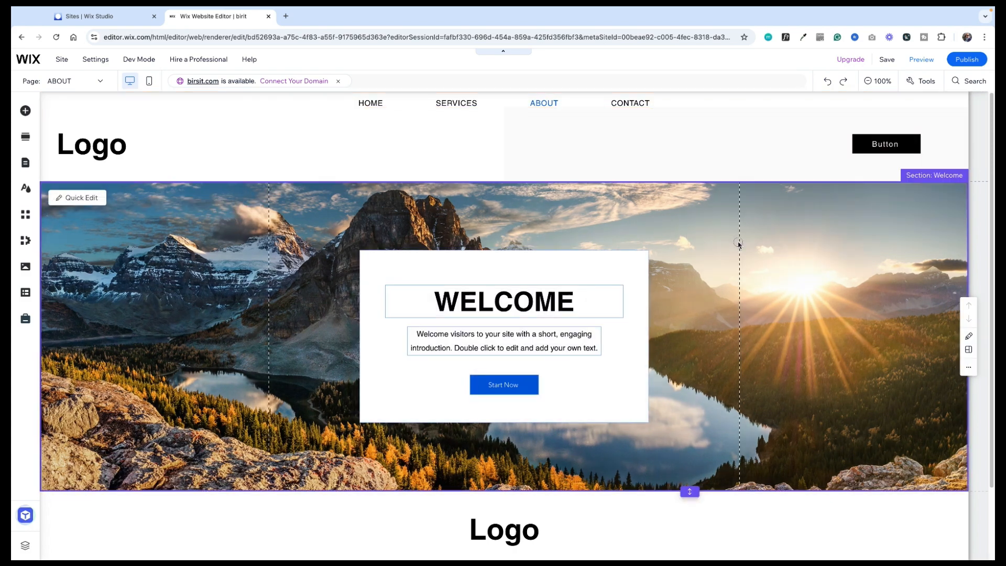
Step: Set the whole header strip's background to the white theme color #FFFFFF with 0% opacity
left_click(693, 152)
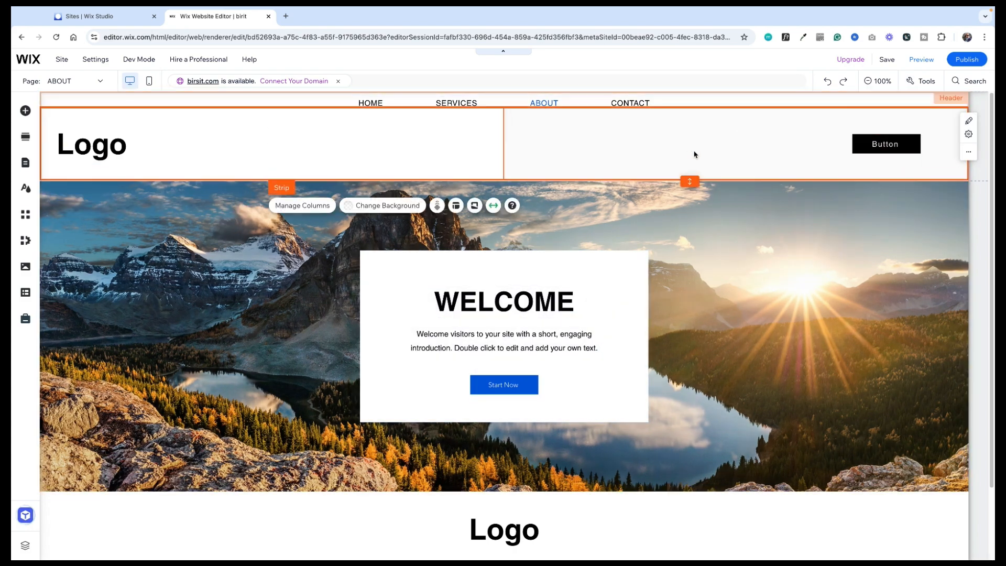
left_click(373, 207)
left_click(193, 258)
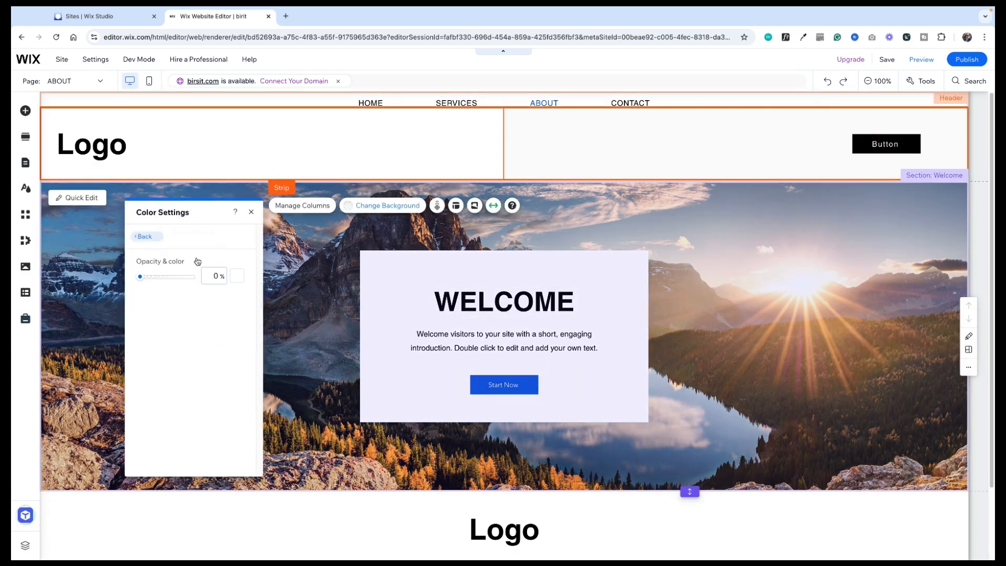
left_click(237, 276)
left_click(252, 356)
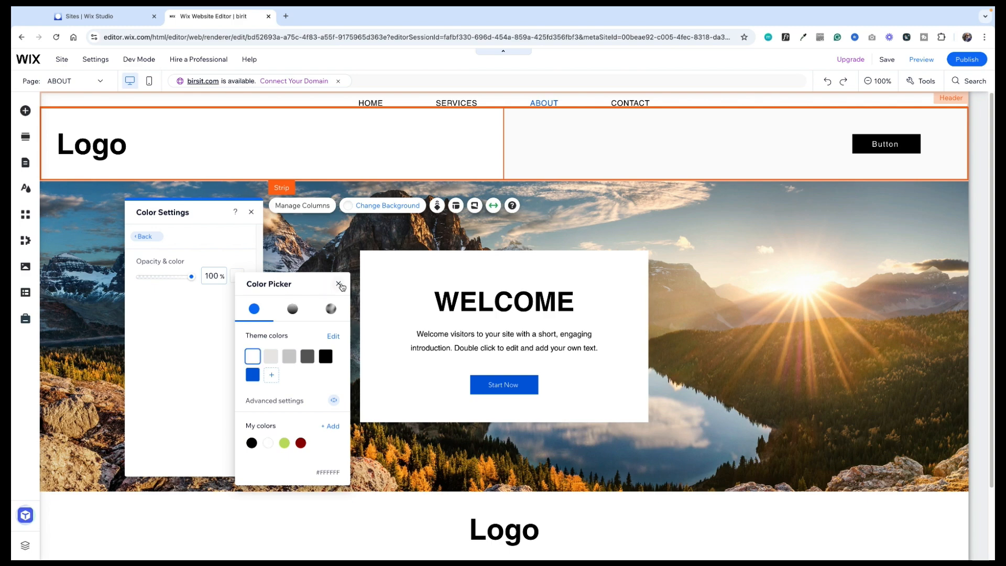
left_click(338, 284)
left_click_drag(186, 280, 101, 272)
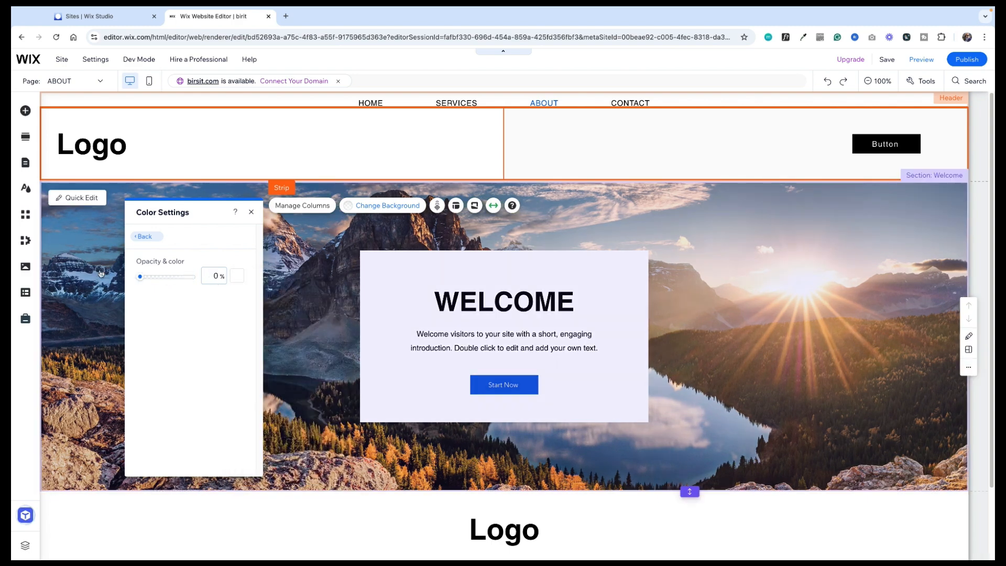
Step: Preview the site and examine how the header overlays the ABOUT page's Welcome section while scrolling
left_click(914, 61)
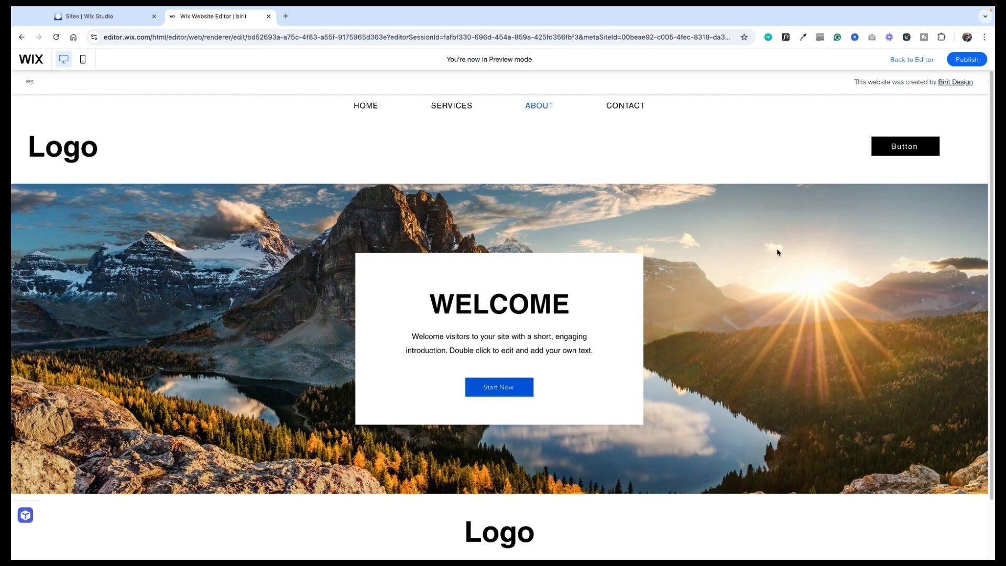
scroll(775, 257, "down", 2)
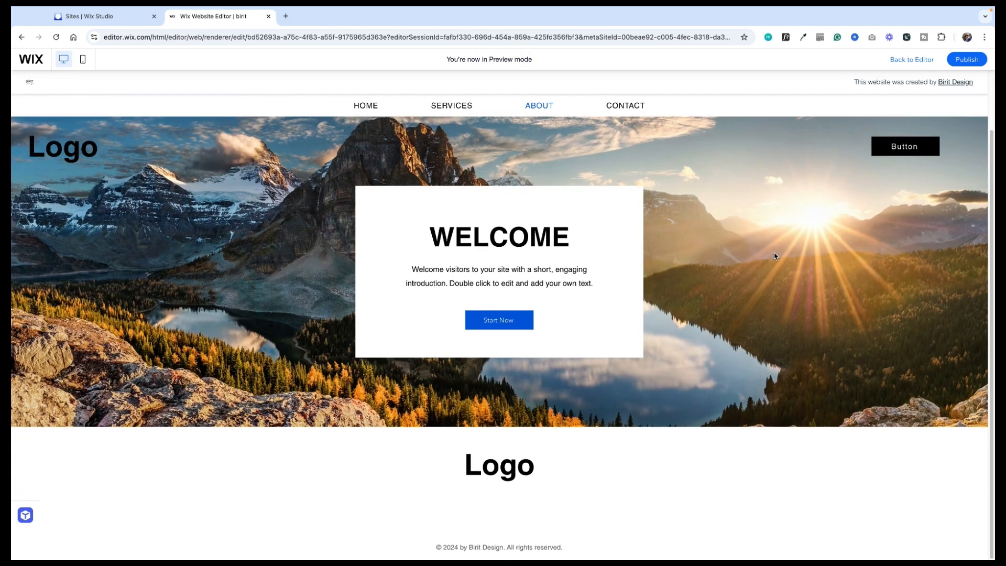
scroll(695, 239, "up", 1)
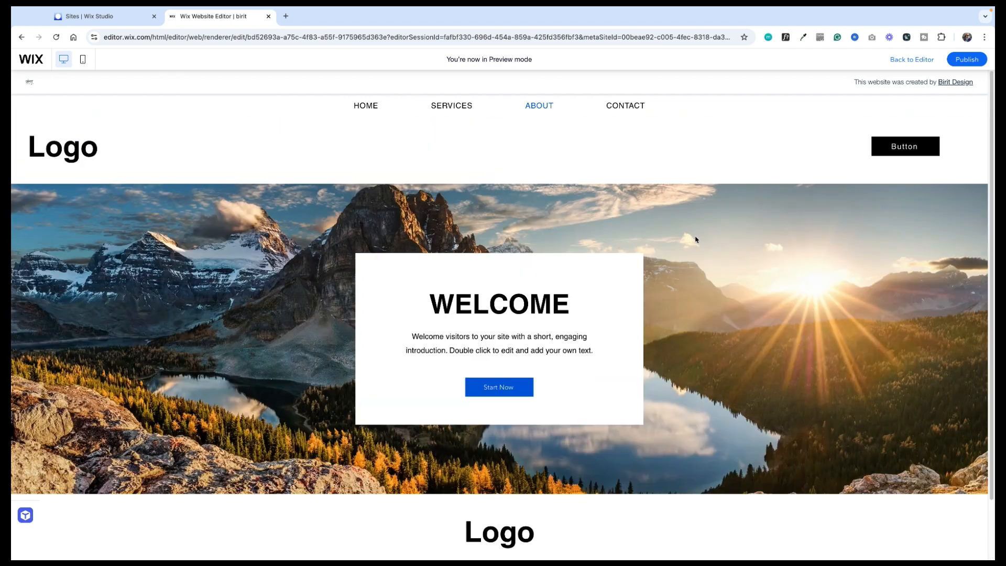
scroll(694, 239, "up", 1)
scroll(695, 239, "down", 1)
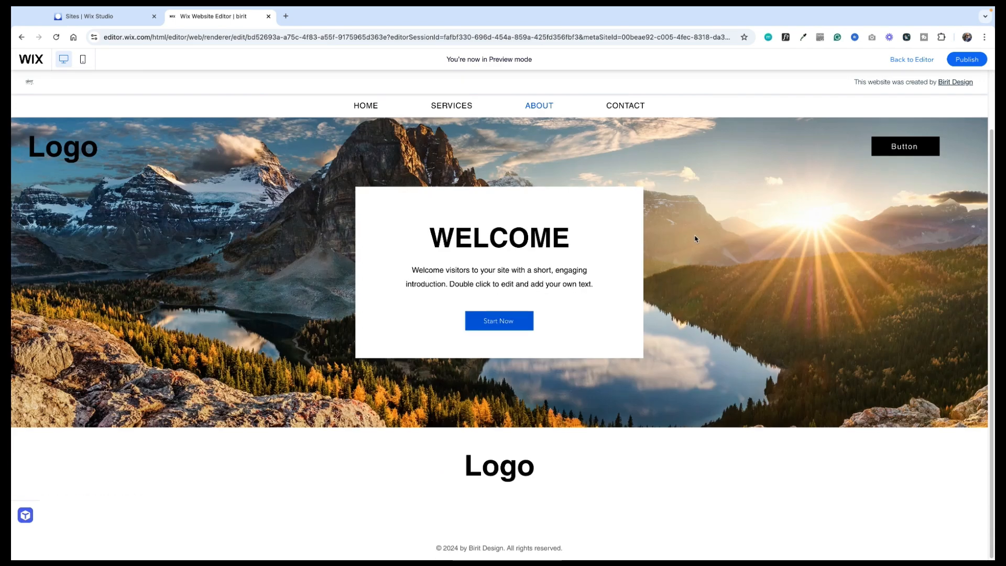
scroll(695, 236, "up", 2)
scroll(694, 238, "down", 2)
scroll(695, 238, "up", 2)
scroll(694, 235, "down", 2)
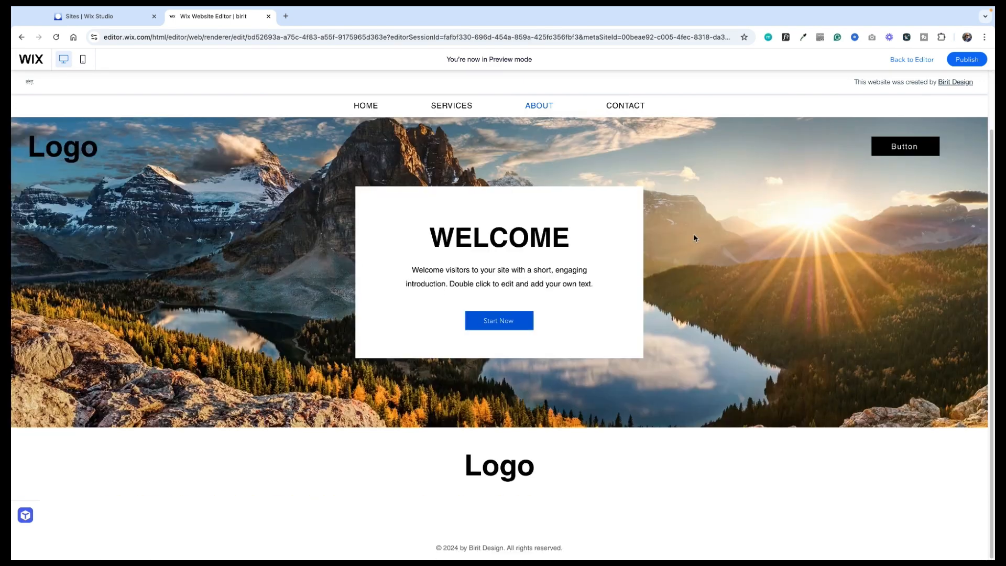
Step: Check in the preview how the frozen header behaves as the Welcome section scrolls, and return to the editor
scroll(693, 236, "up", 2)
scroll(695, 237, "down", 2)
scroll(695, 238, "down", 2)
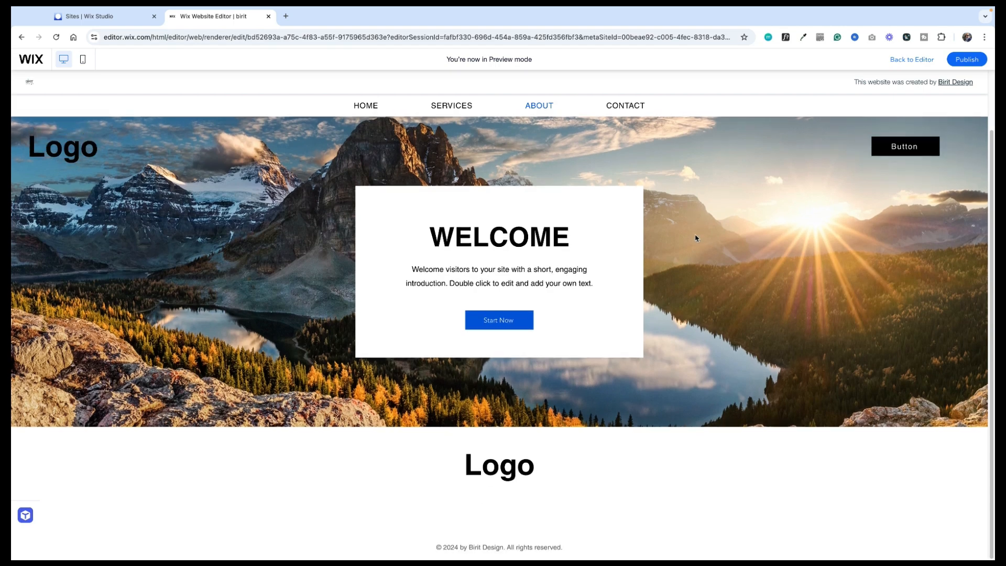
scroll(695, 237, "up", 5)
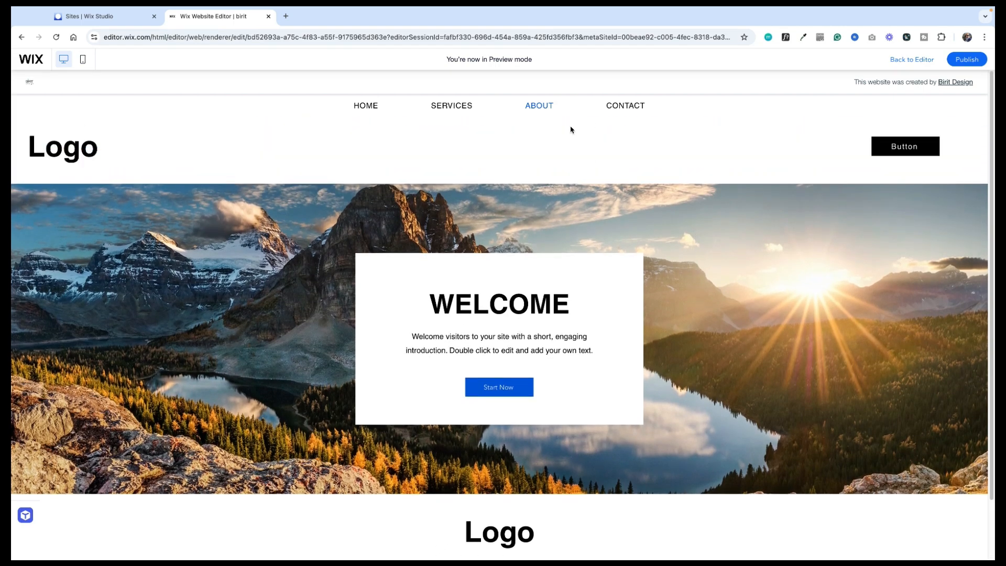
left_click(898, 60)
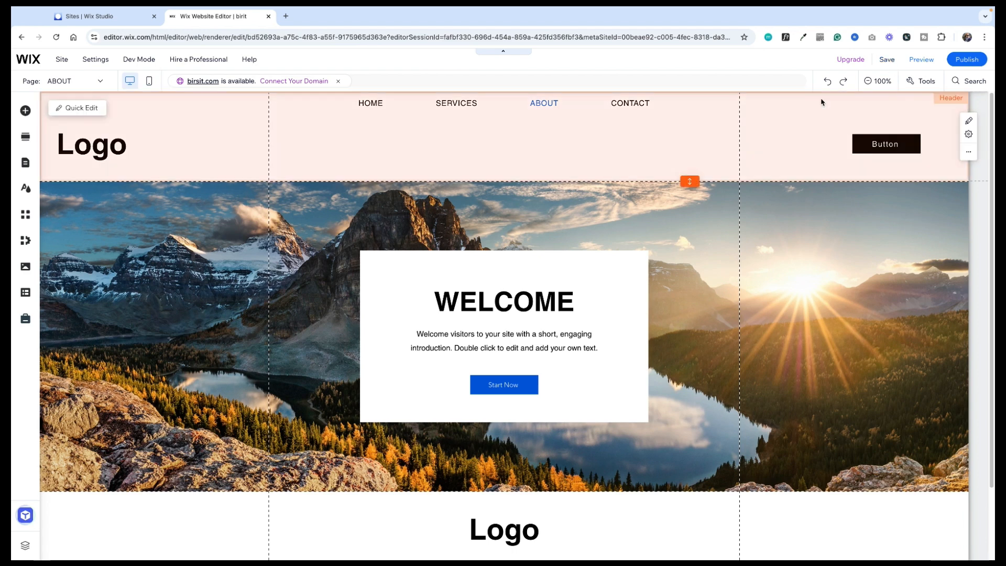
Step: Set the header's scroll behaviour to Scrolls with site
left_click(813, 111)
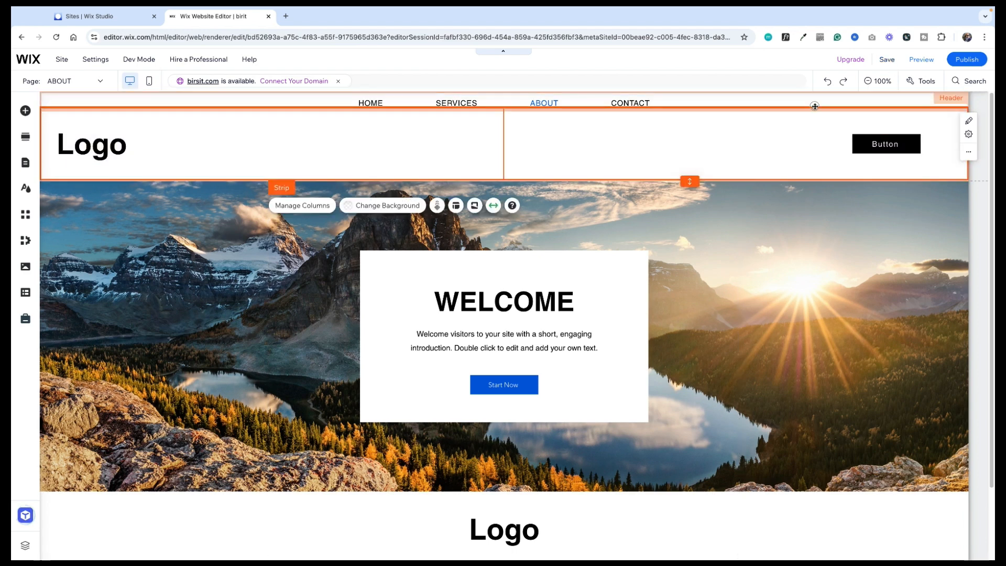
right_click(815, 103)
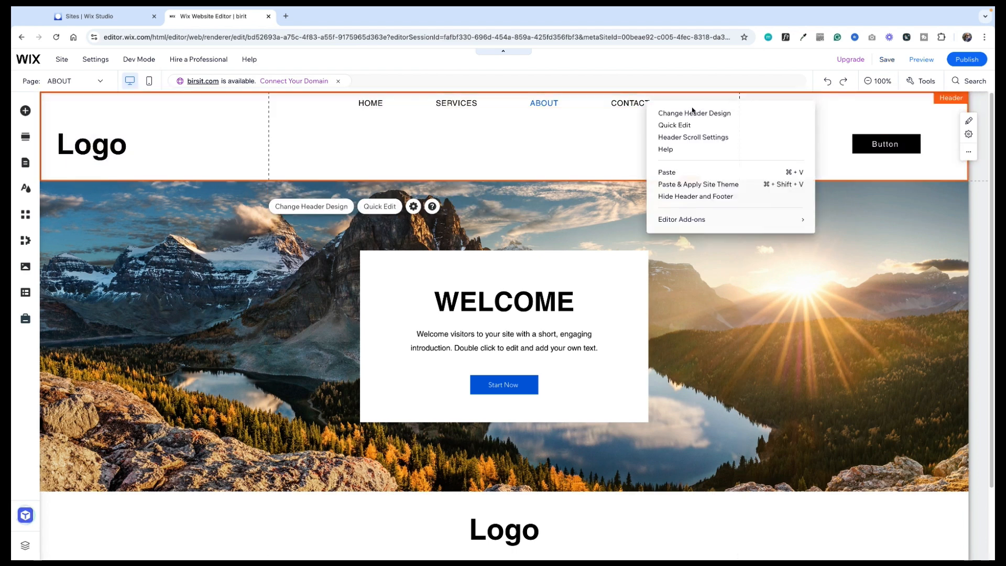
left_click(678, 137)
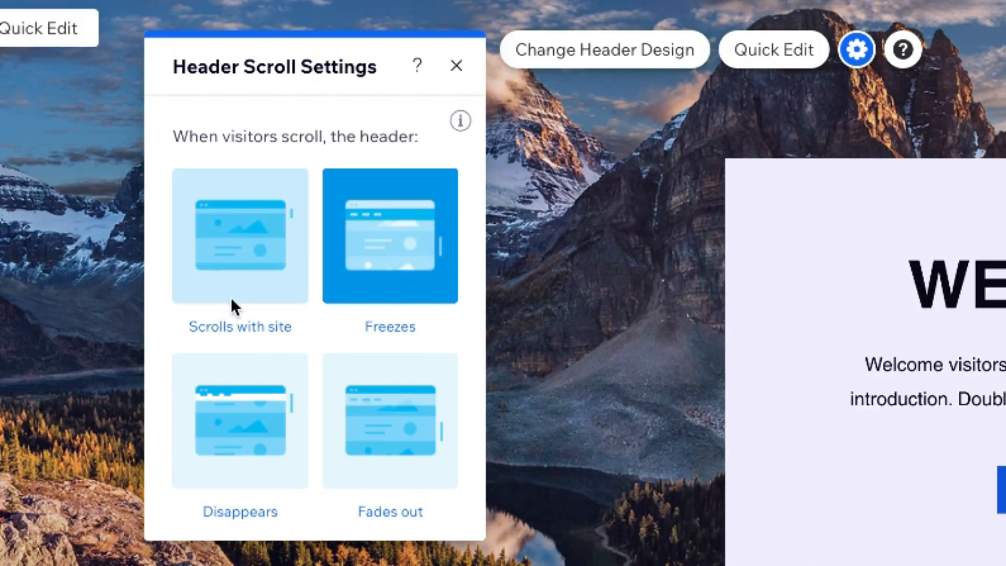
left_click(255, 259)
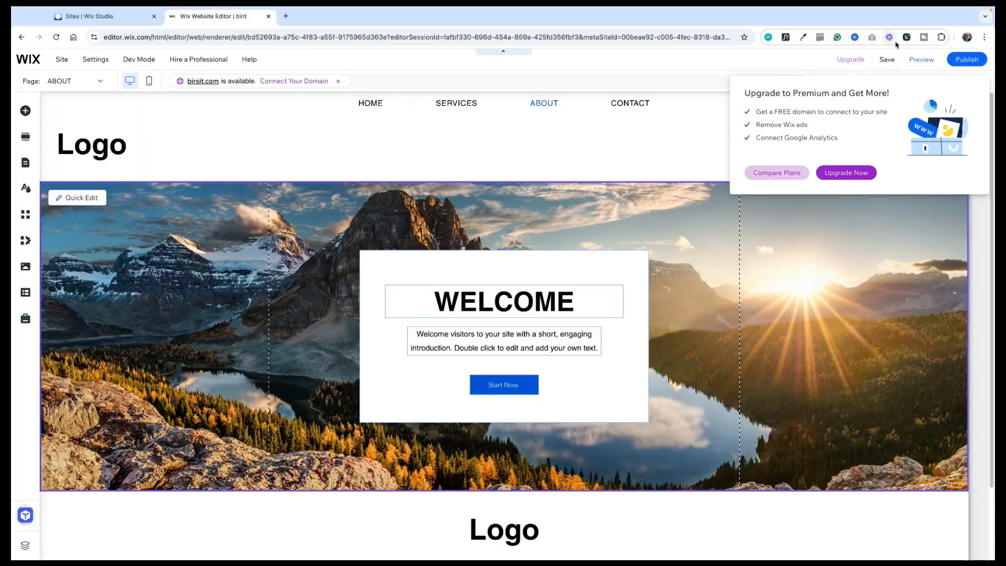
Step: Preview the ABOUT page to check how the header moves when scrolling, and return to the editor
left_click(922, 60)
scroll(714, 179, "down", 3)
scroll(715, 178, "up", 3)
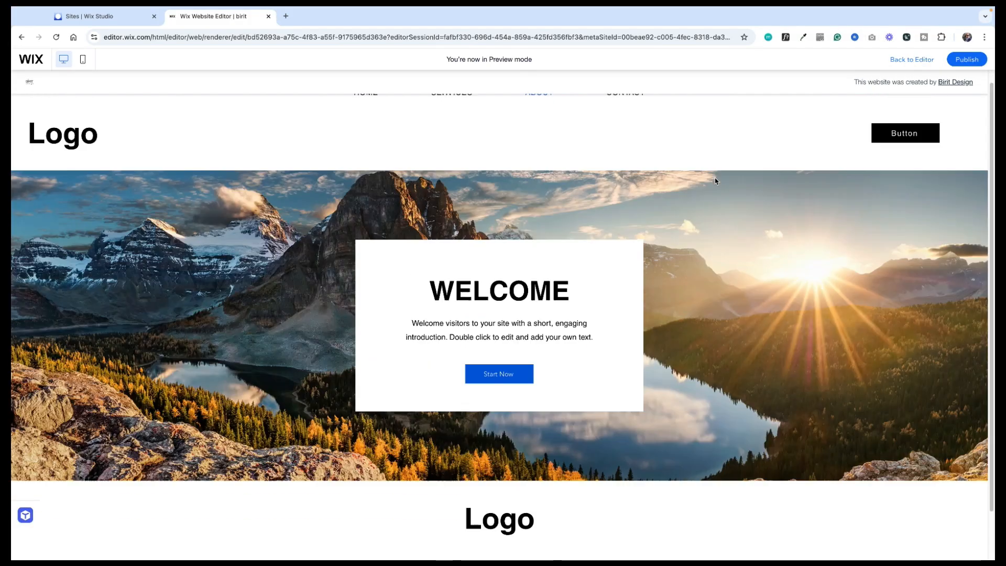
scroll(716, 180, "down", 3)
scroll(715, 180, "up", 5)
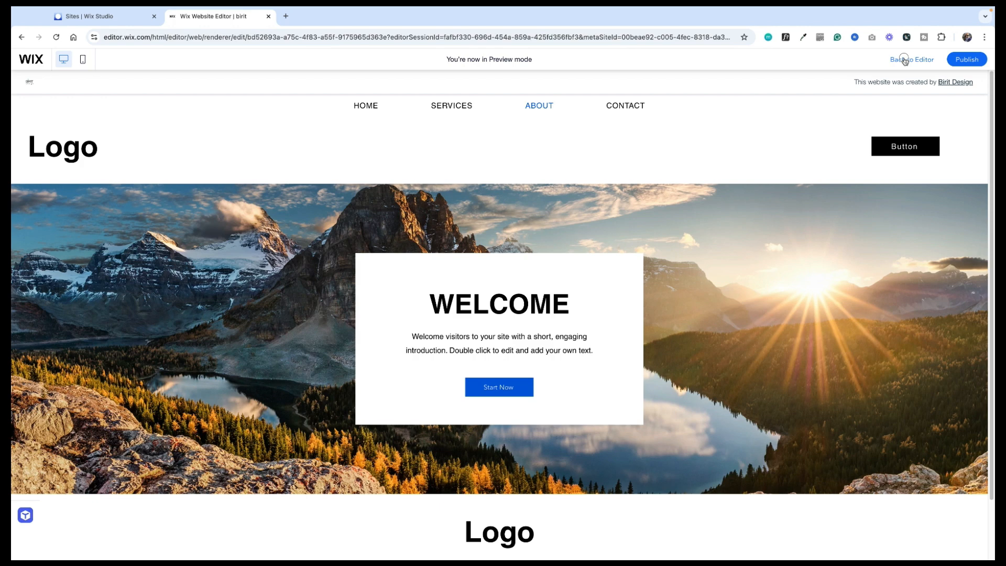
left_click(904, 60)
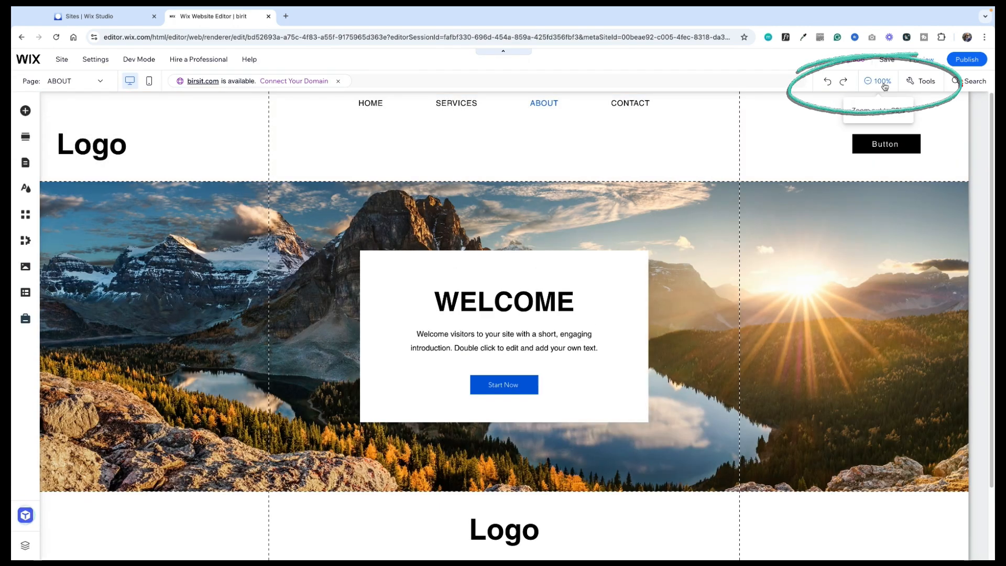
Step: View the whole ABOUT page at 50% zoom and return the editor to 100%
left_click(883, 83)
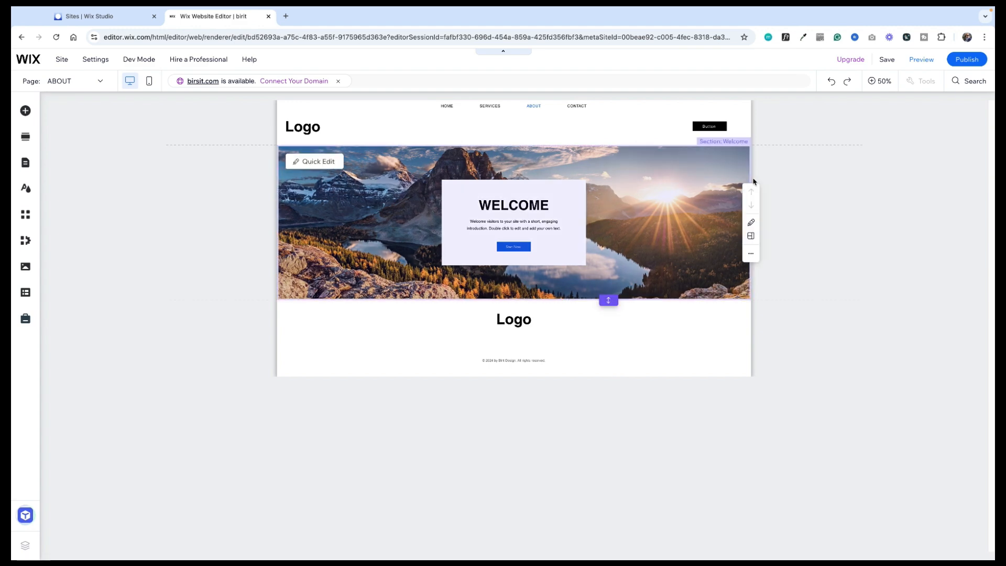
left_click(877, 84)
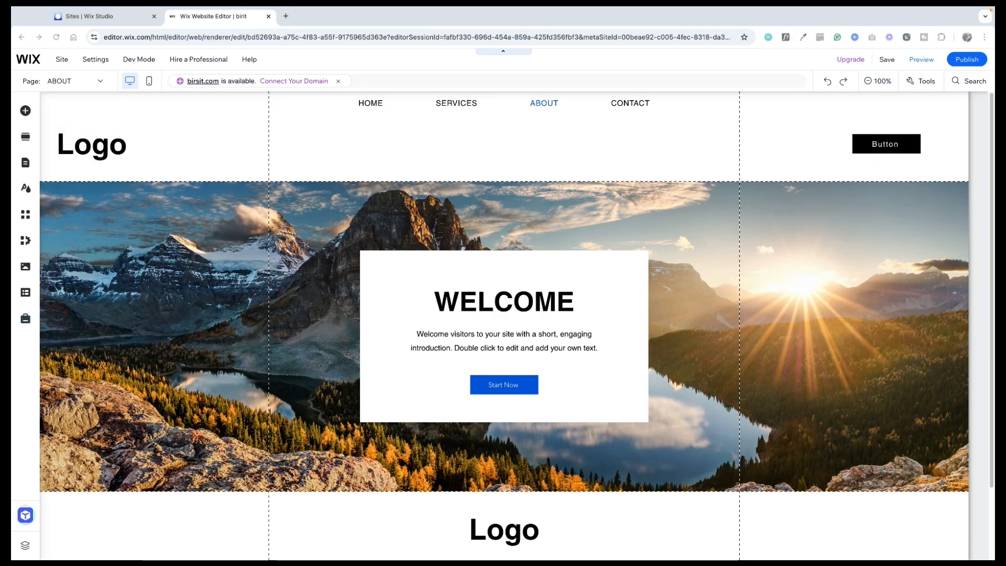
Step: Add two blank sections, one after the other, between the Welcome section and the footer of the ABOUT page
scroll(503, 325, "down", 3)
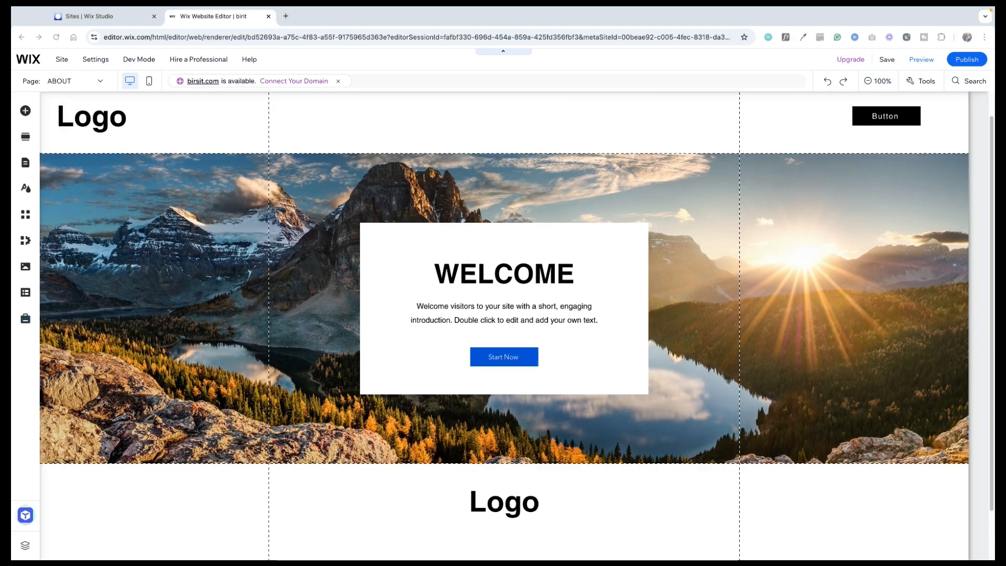
scroll(503, 325, "up", 1)
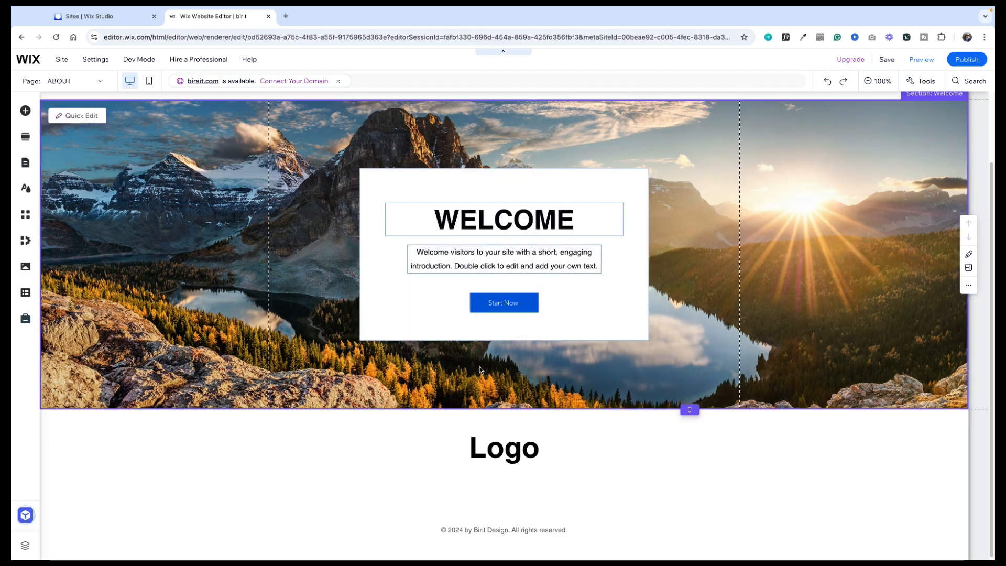
scroll(482, 369, "up", 1)
mouse_move(494, 413)
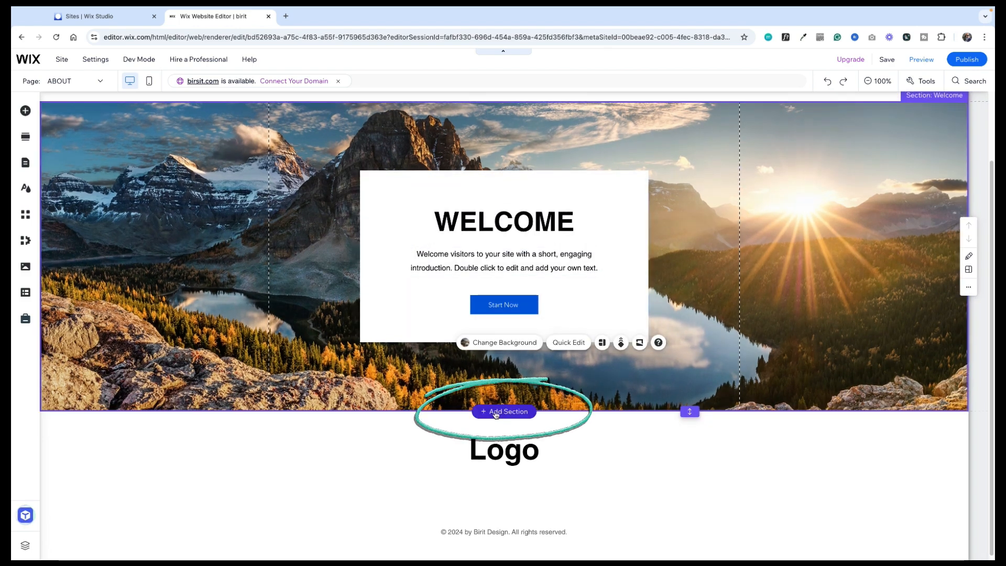
left_click(495, 414)
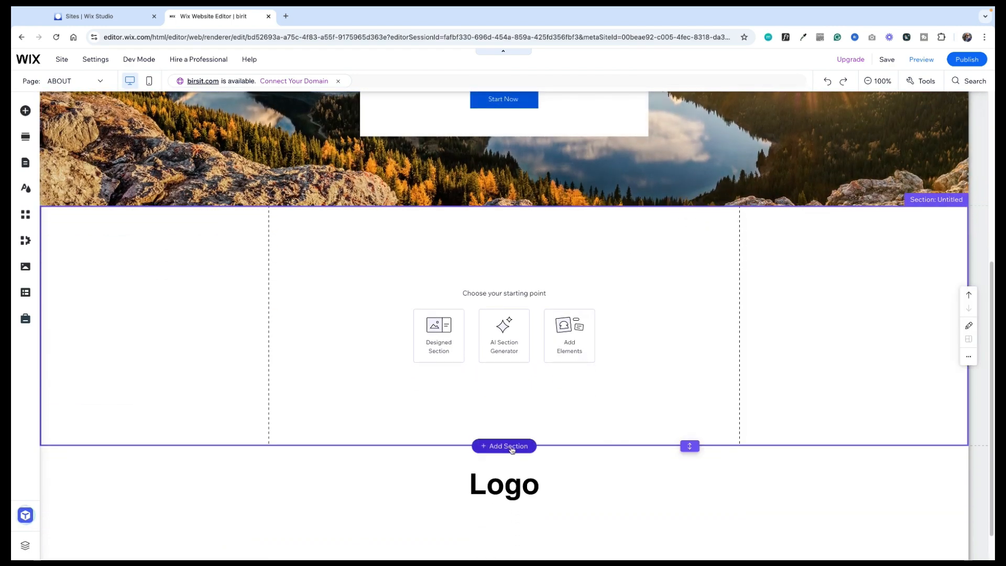
left_click(512, 449)
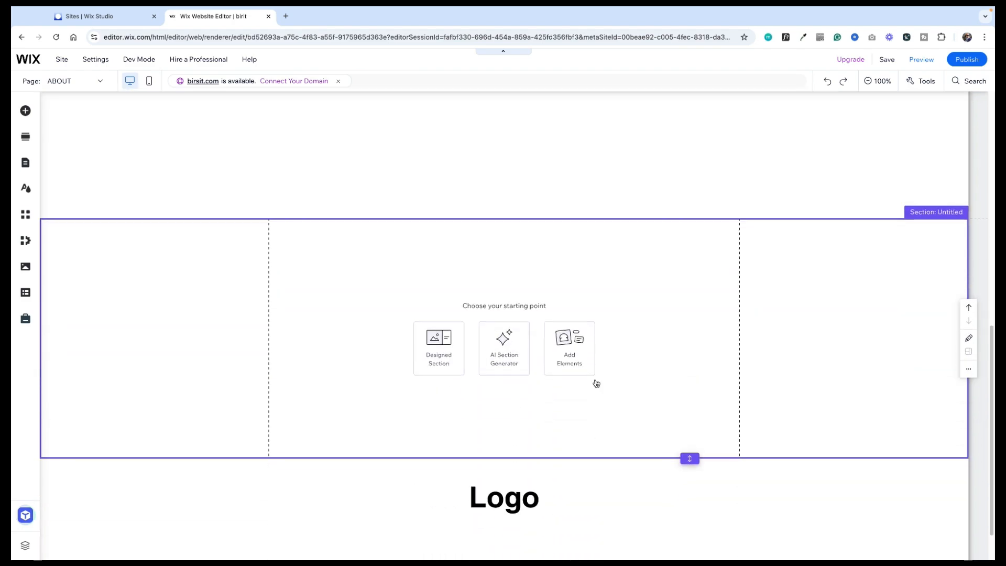
scroll(642, 217, "up", 7)
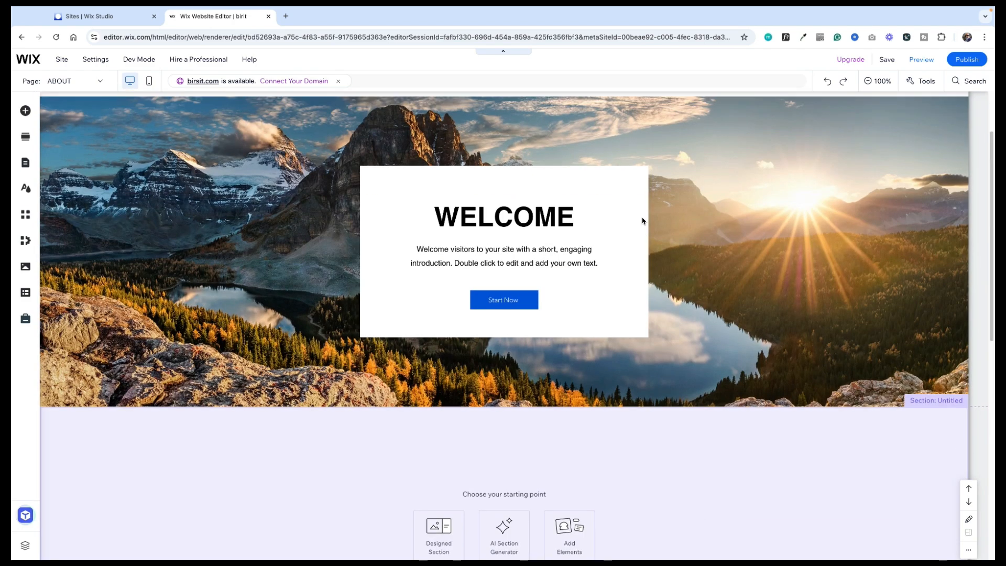
scroll(637, 191, "down", 5)
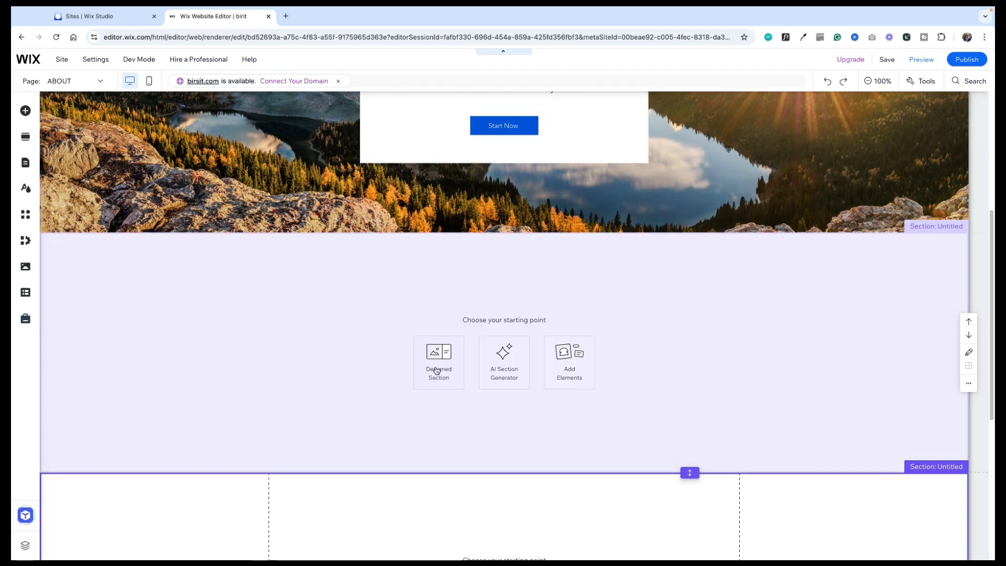
scroll(356, 318, "down", 6)
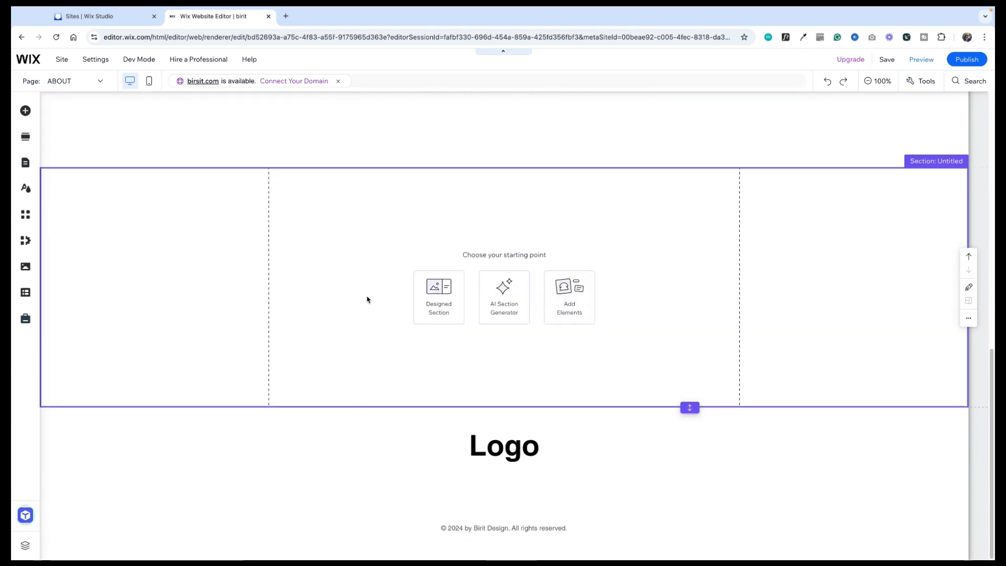
scroll(367, 299, "up", 10)
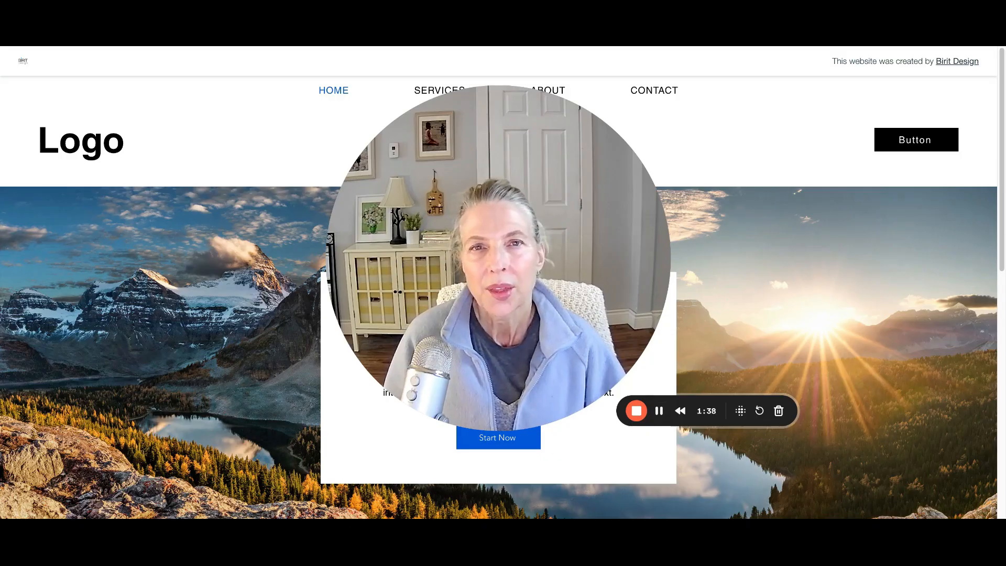